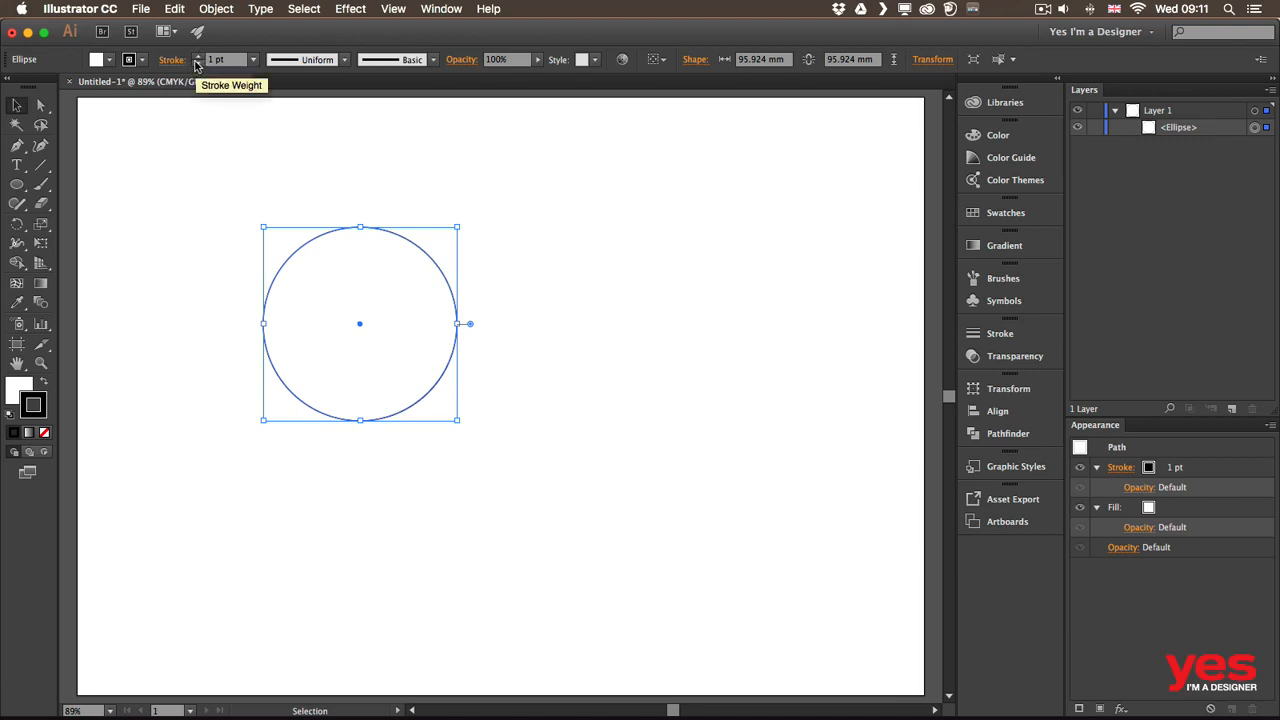
# Move the circle up and left, and draw a square to its right
pyautogui.moveTo(298, 251); pyautogui.dragTo(205, 188)
pyautogui.press('m')
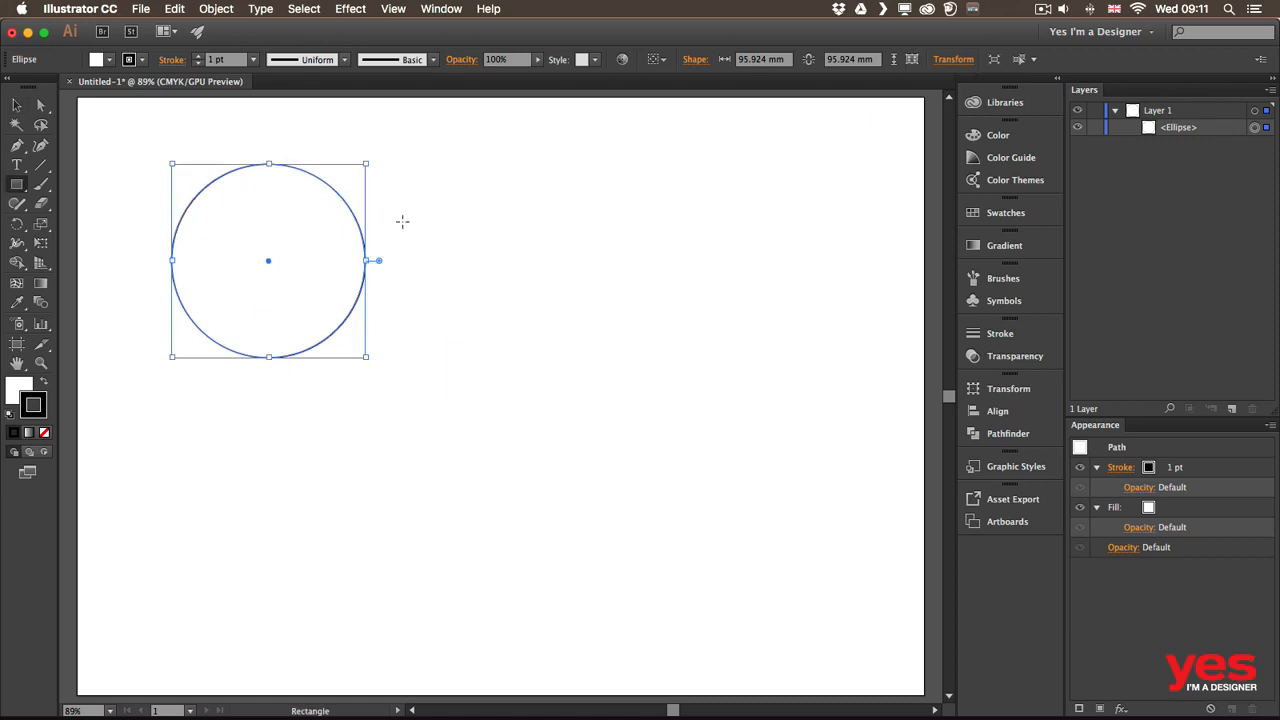
pyautogui.moveTo(414, 183); pyautogui.dragTo(569, 336)
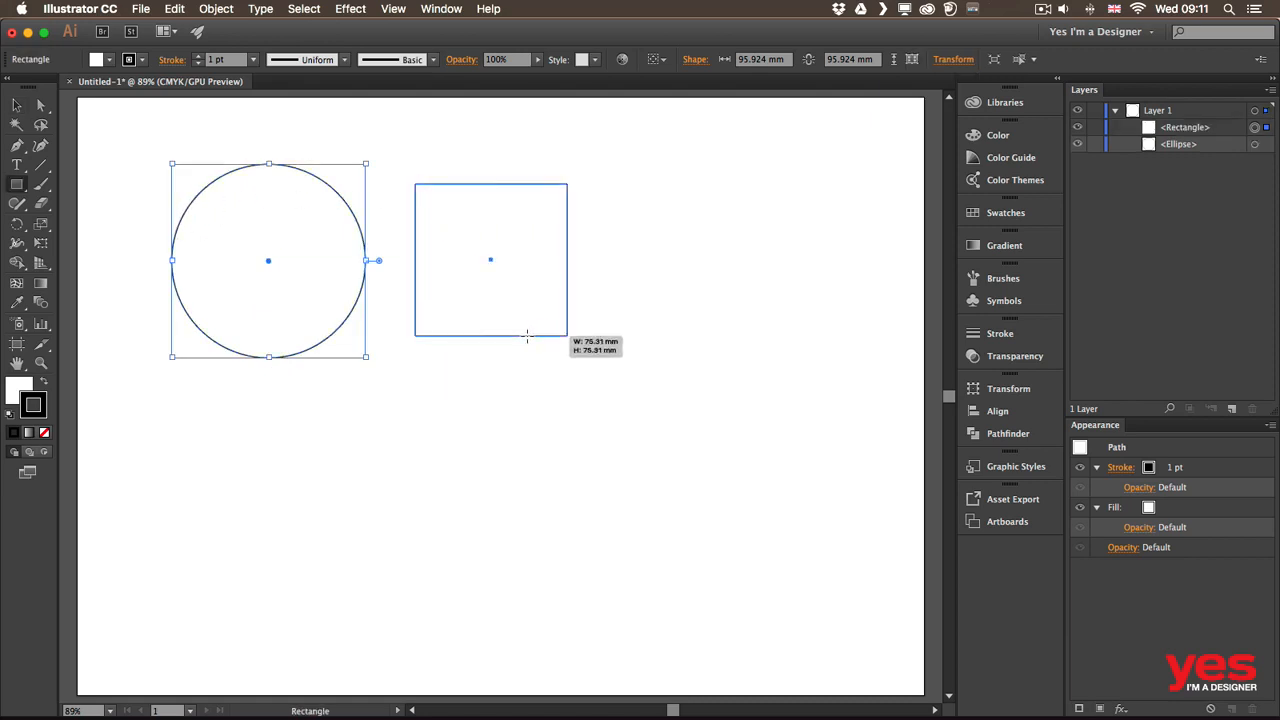
# Draw a horizontal straight line right of the square, then deselect it
pyautogui.press('\\')
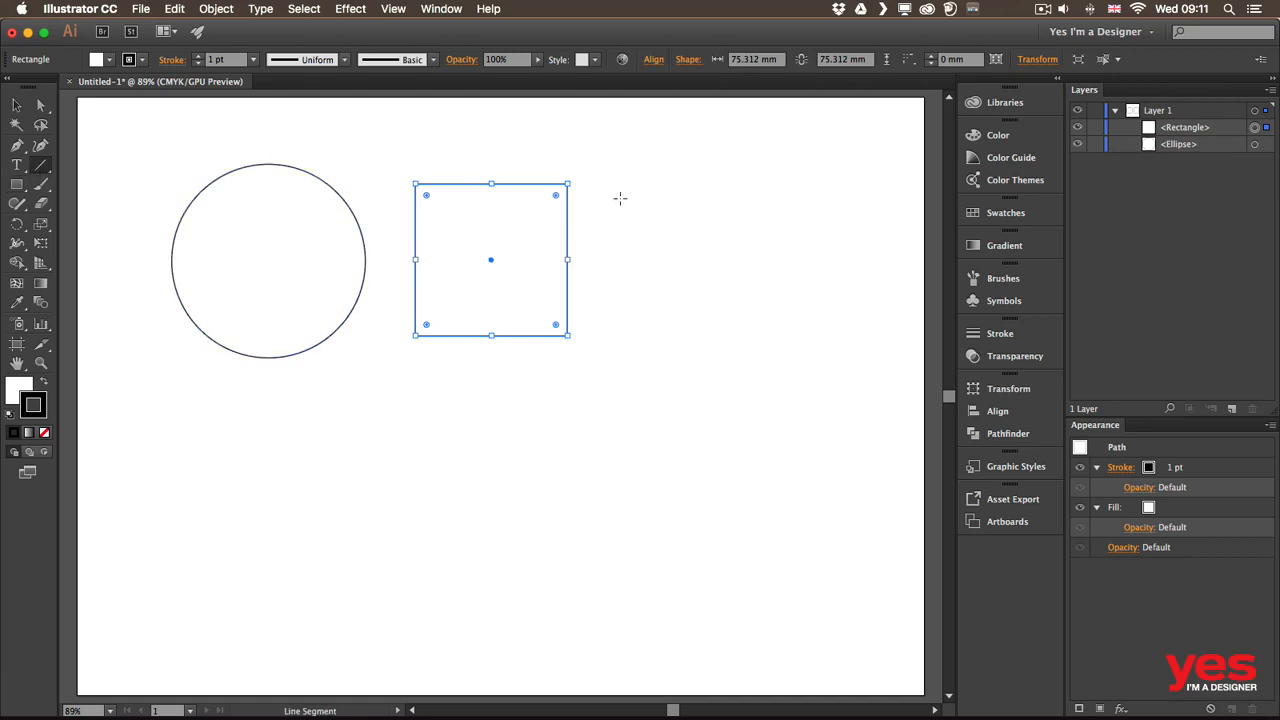
pyautogui.moveTo(619, 261); pyautogui.dragTo(818, 265)
pyautogui.press('v')
pyautogui.click(680, 246)
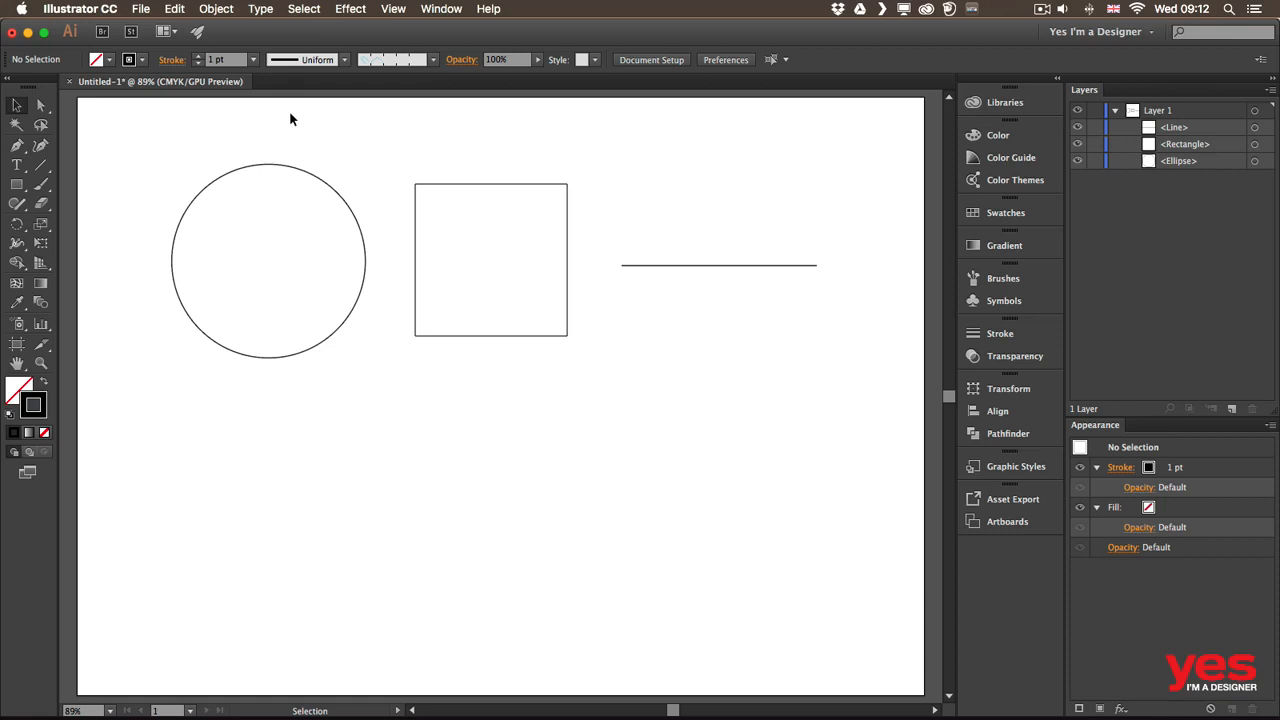
# Reset to white fill and black stroke, and set the circle's stroke weight to 20 pt
pyautogui.press('d')
pyautogui.moveTo(235, 137); pyautogui.dragTo(286, 214)
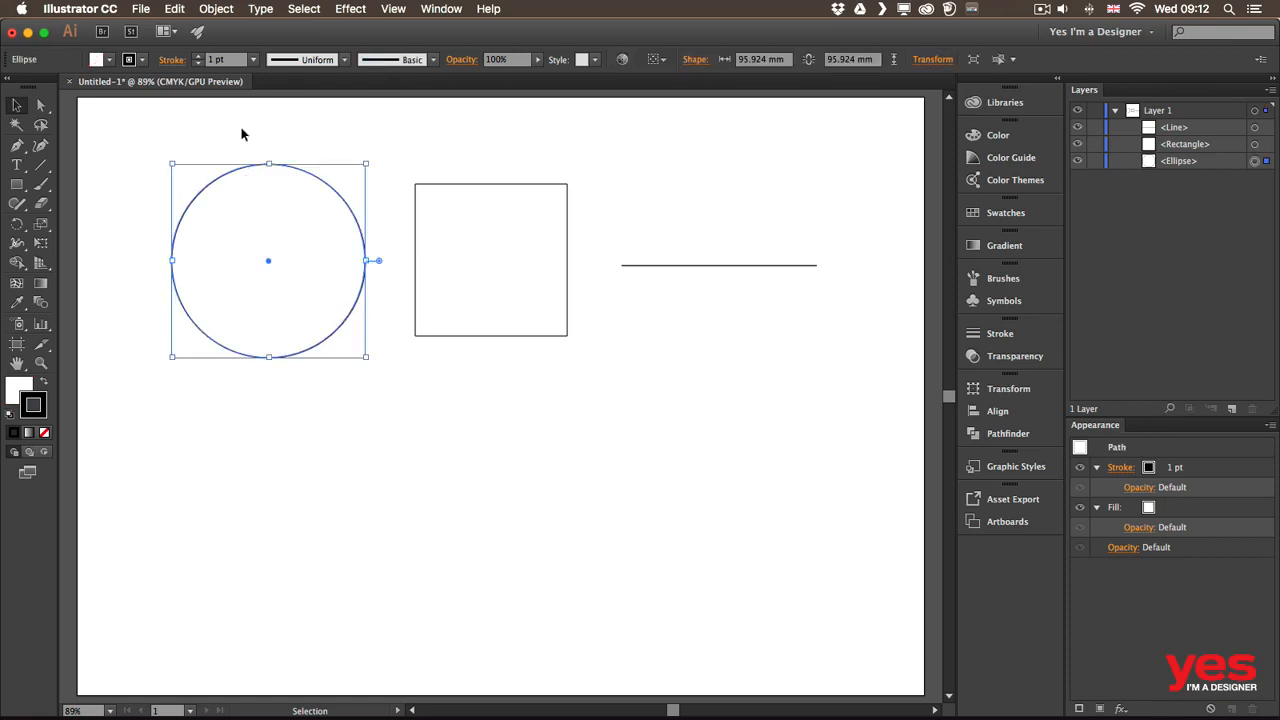
pyautogui.click(255, 62)
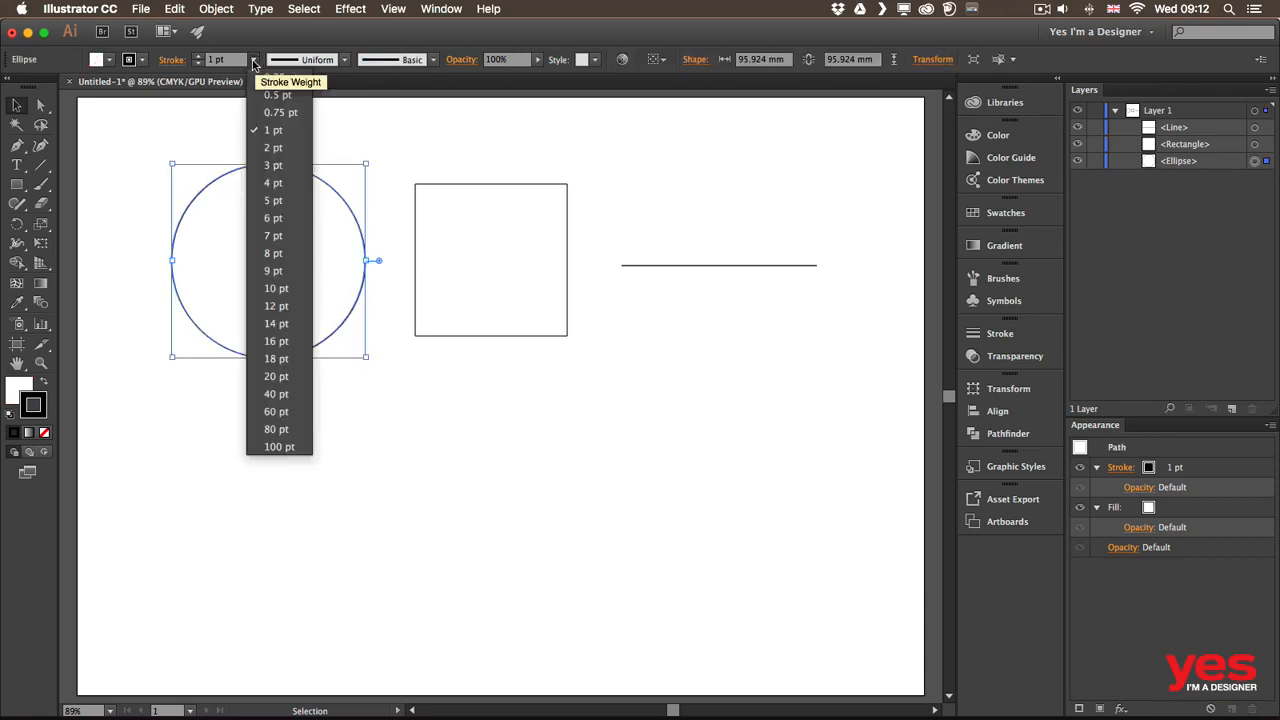
pyautogui.click(281, 289)
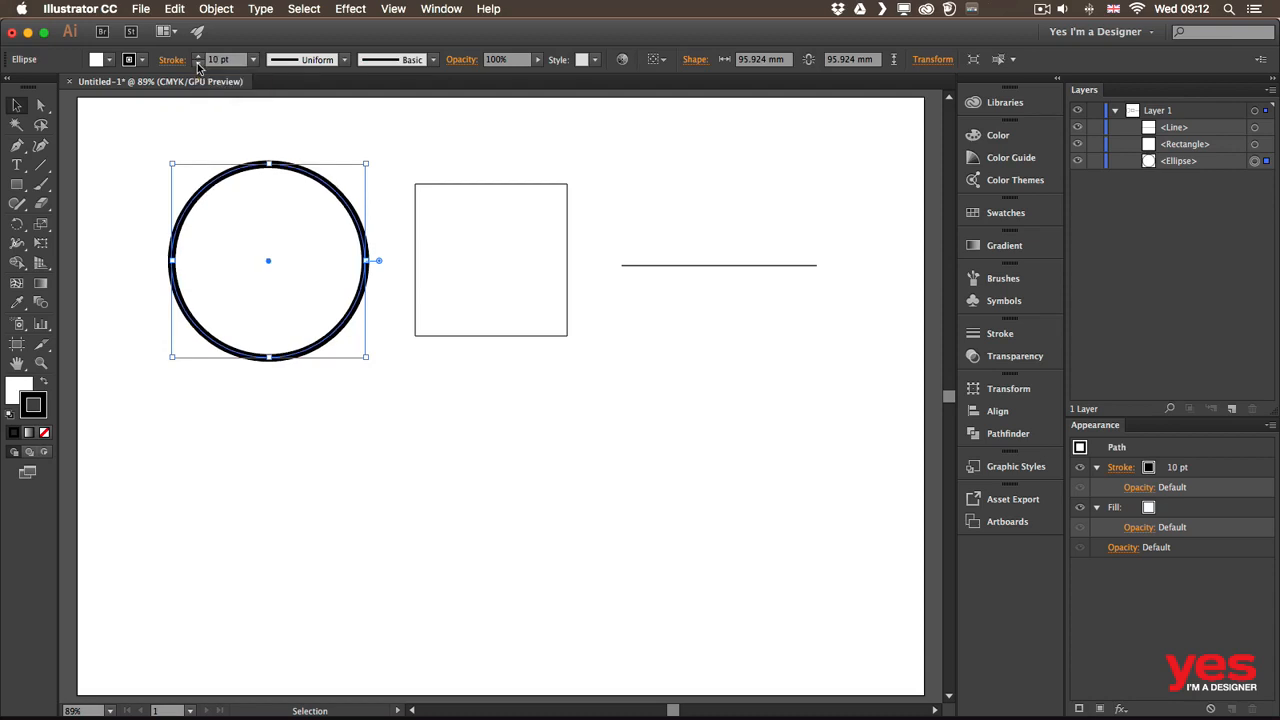
pyautogui.click(240, 59)
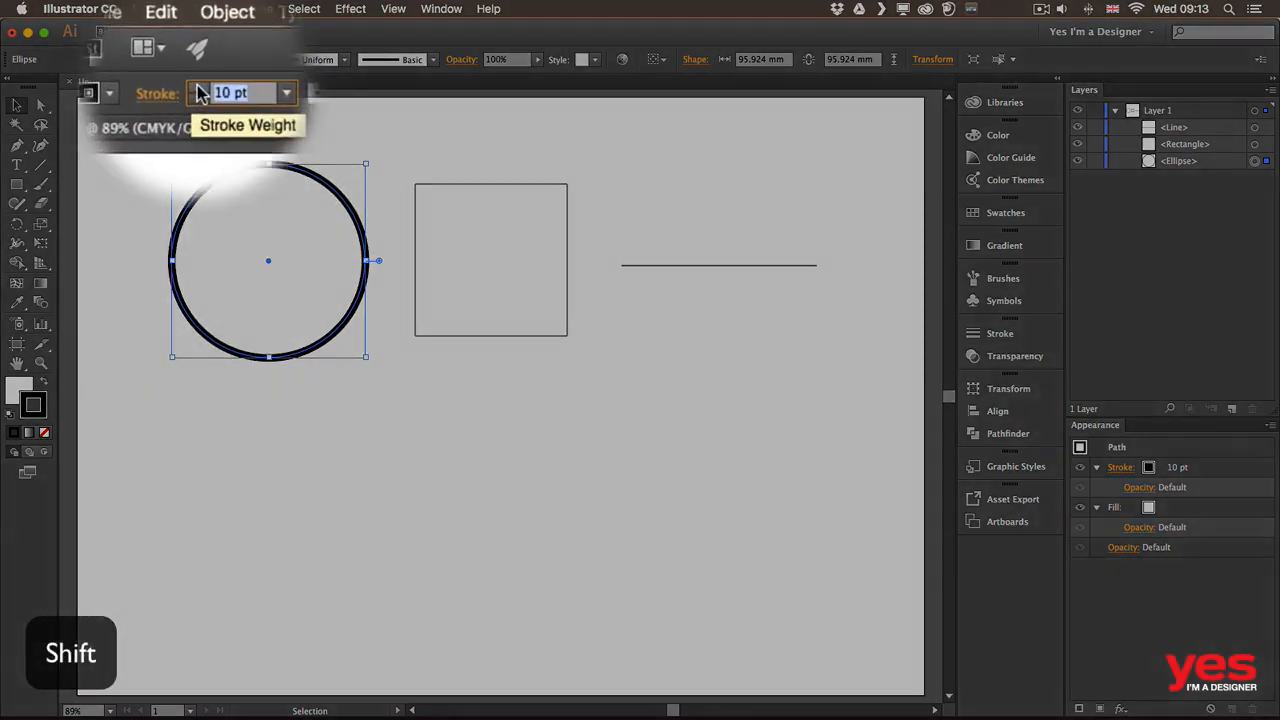
pyautogui.keyDown('shift'); pyautogui.click(196, 56); pyautogui.keyUp('shift')
pyautogui.keyDown('shift'); pyautogui.click(198, 110); pyautogui.keyUp('shift')
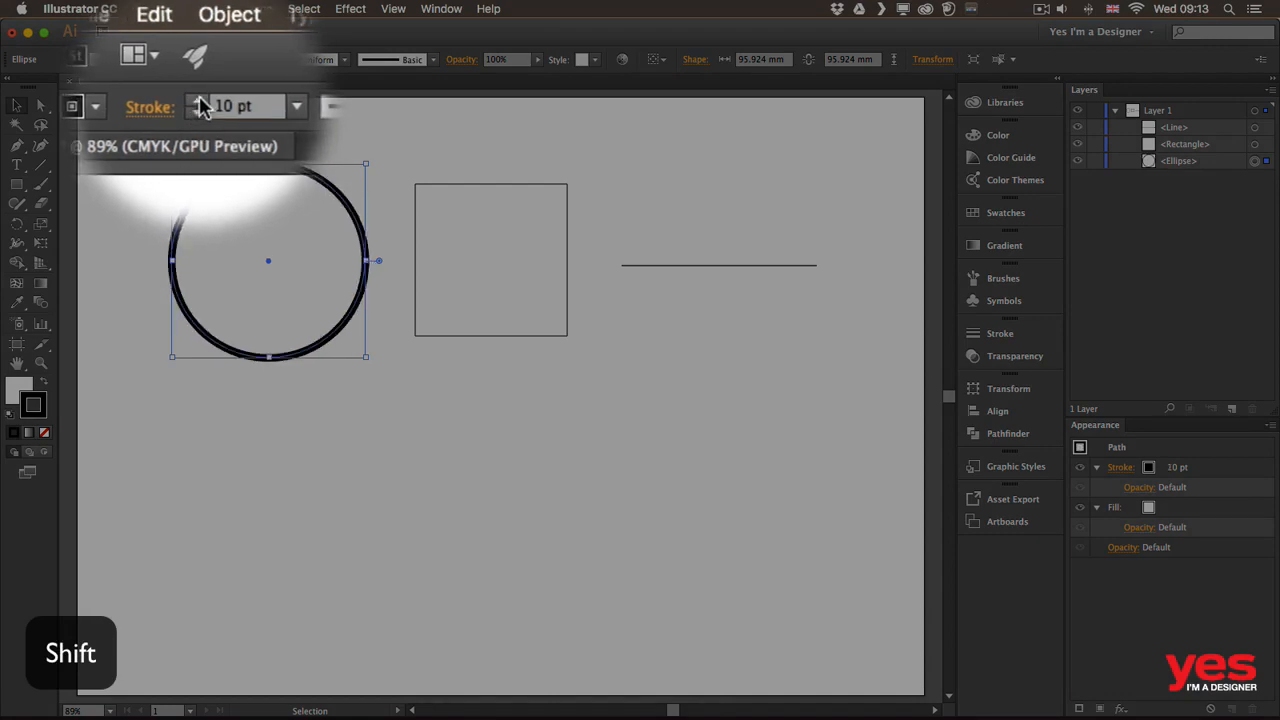
pyautogui.keyDown('shift'); pyautogui.click(198, 102); pyautogui.keyUp('shift')
pyautogui.keyDown('shift'); pyautogui.click(198, 102); pyautogui.keyUp('shift')
pyautogui.keyDown('shift'); pyautogui.click(198, 63); pyautogui.keyUp('shift')
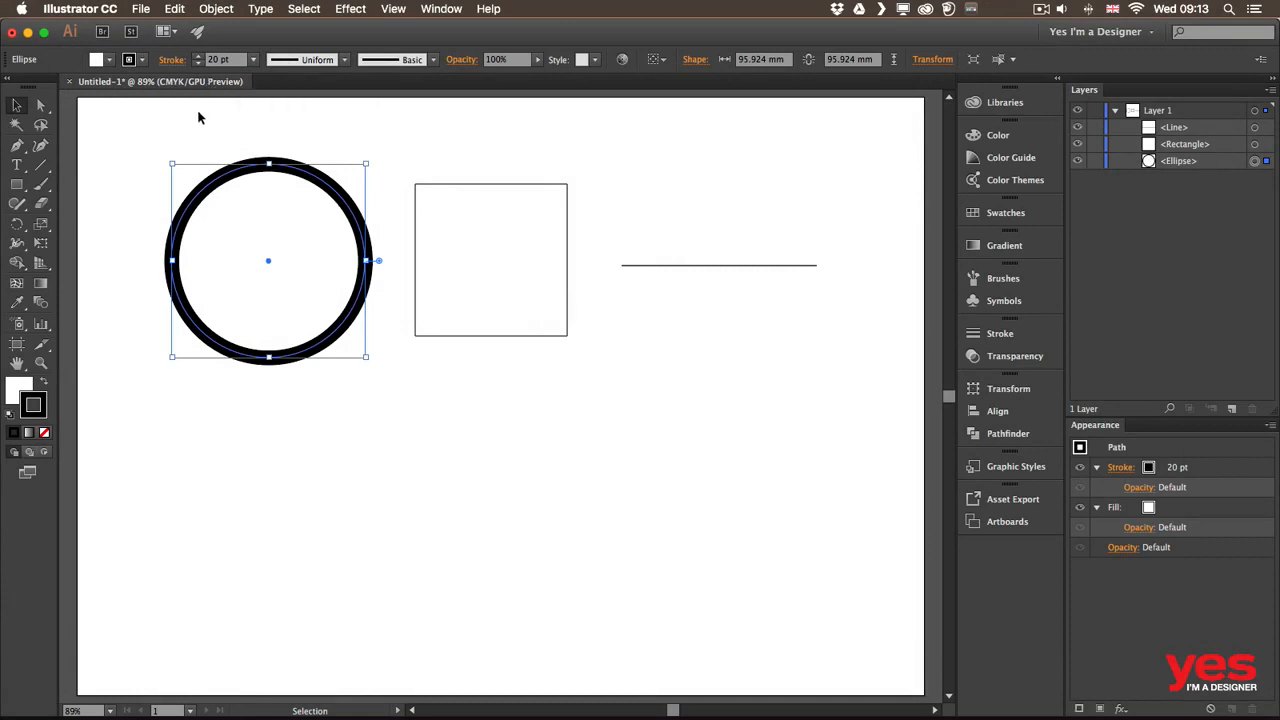
# Make the circle's stroke purple by inverting a green stroke colour in the Color mixer
pyautogui.click(143, 62)
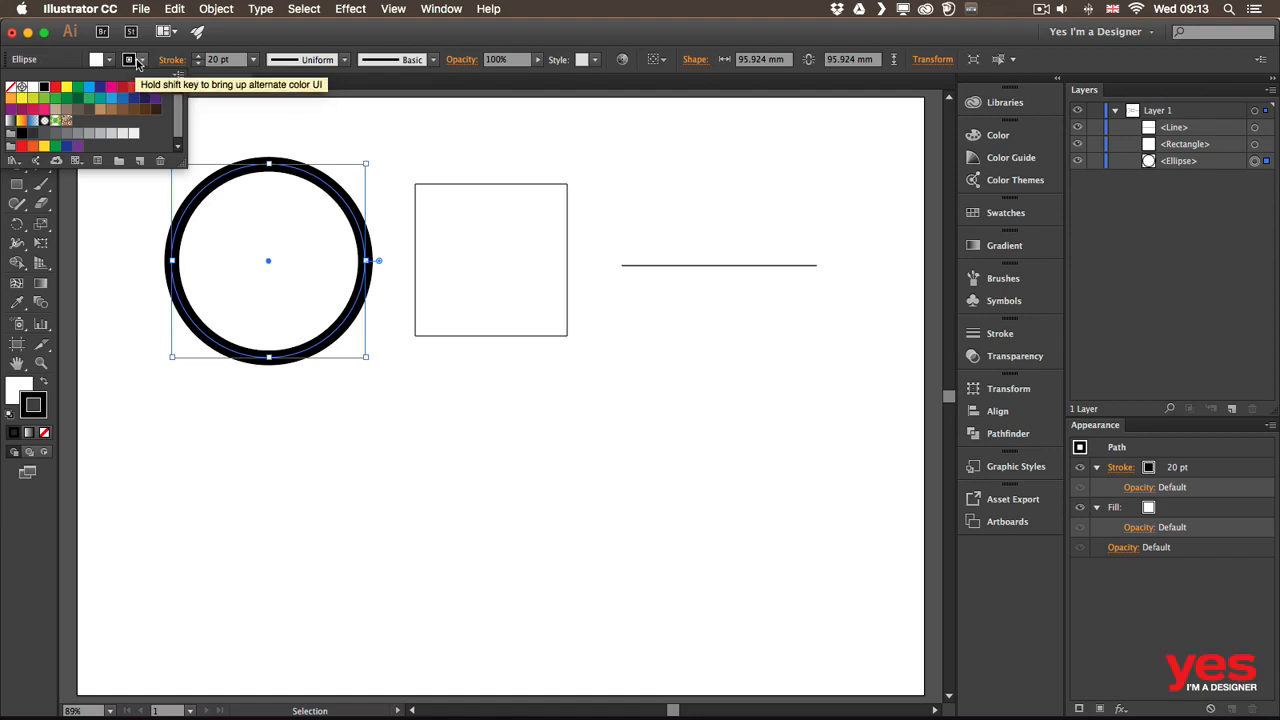
pyautogui.click(91, 89)
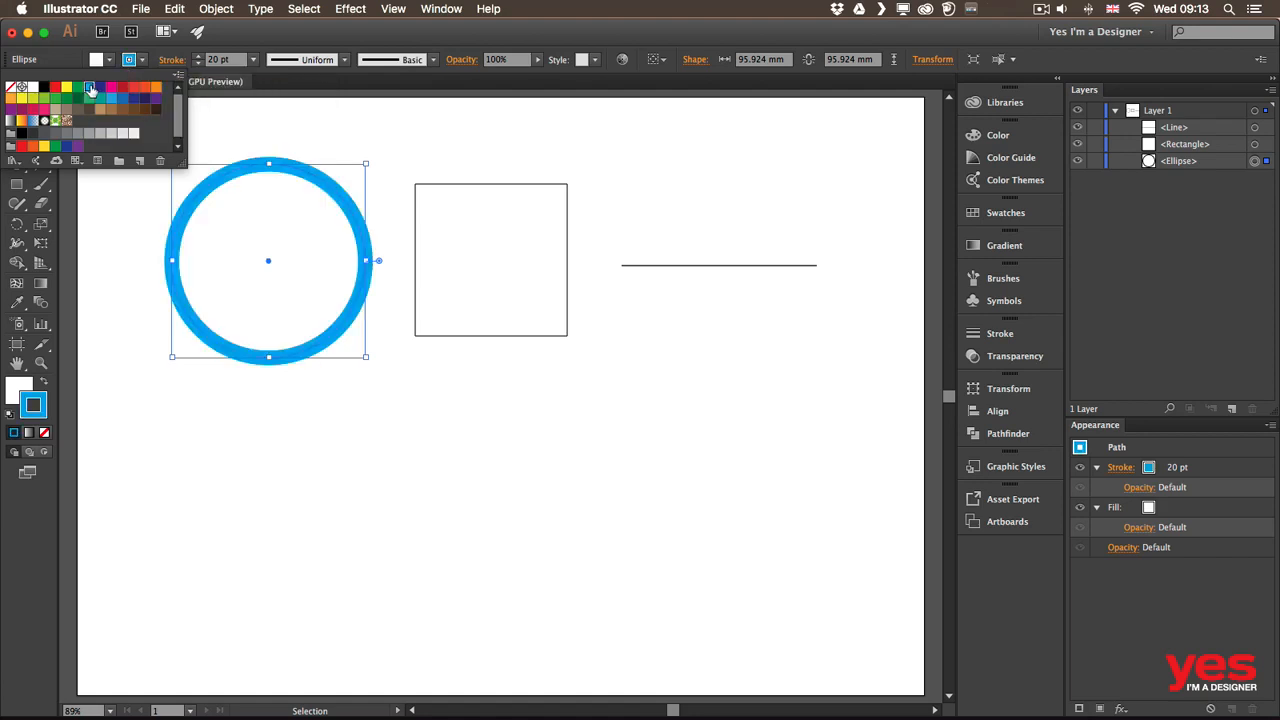
pyautogui.keyDown('shift'); pyautogui.click(141, 62); pyautogui.keyUp('shift')
pyautogui.keyDown('shift'); pyautogui.click(141, 62); pyautogui.keyUp('shift')
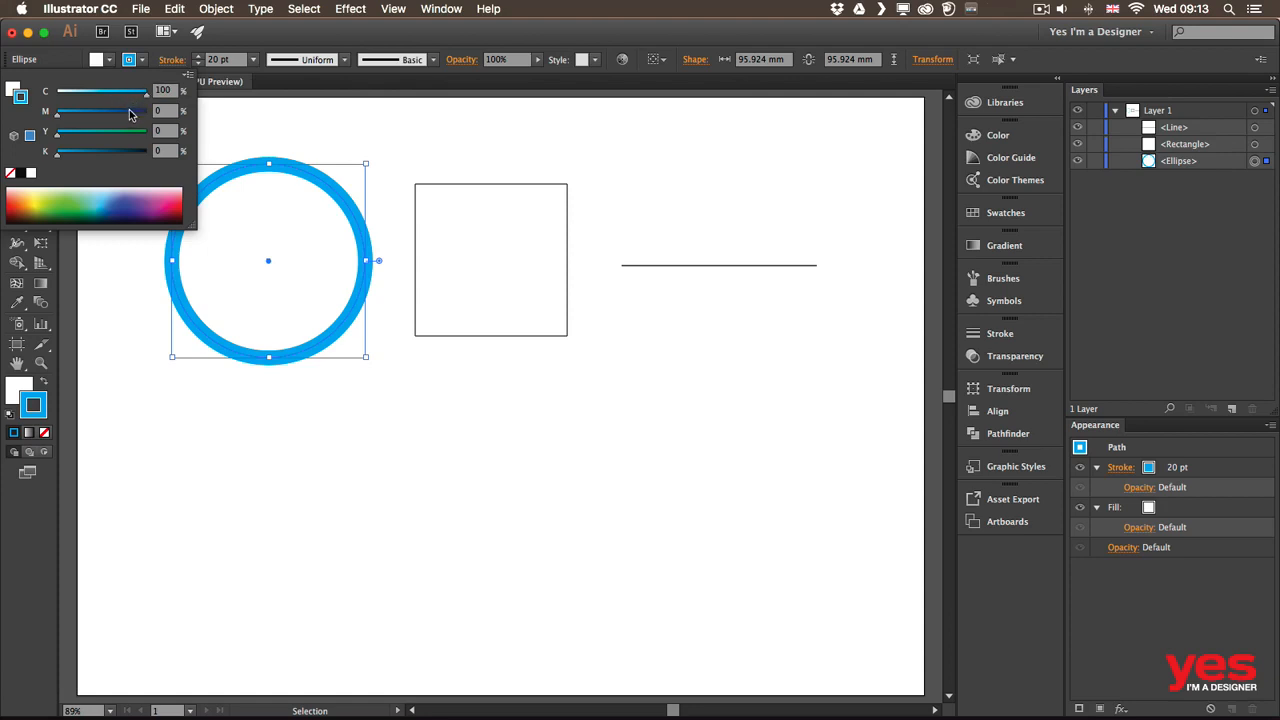
pyautogui.click(75, 197)
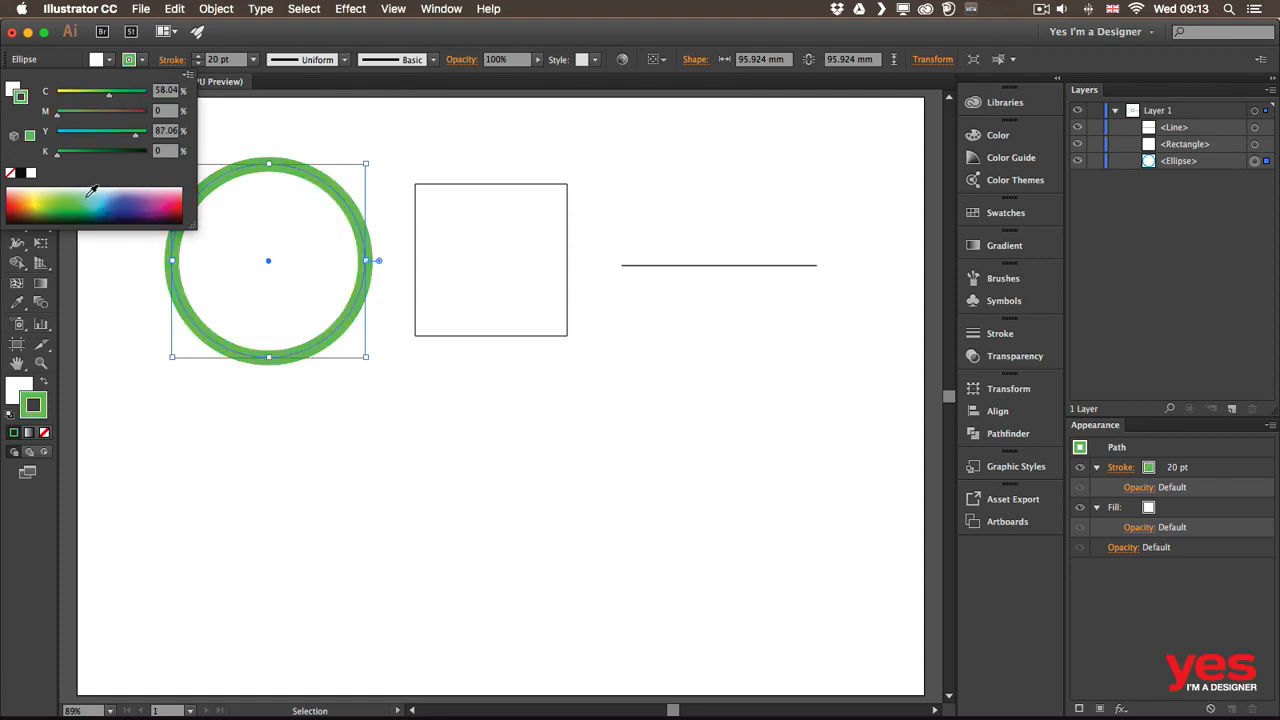
pyautogui.click(138, 192)
pyautogui.click(60, 191)
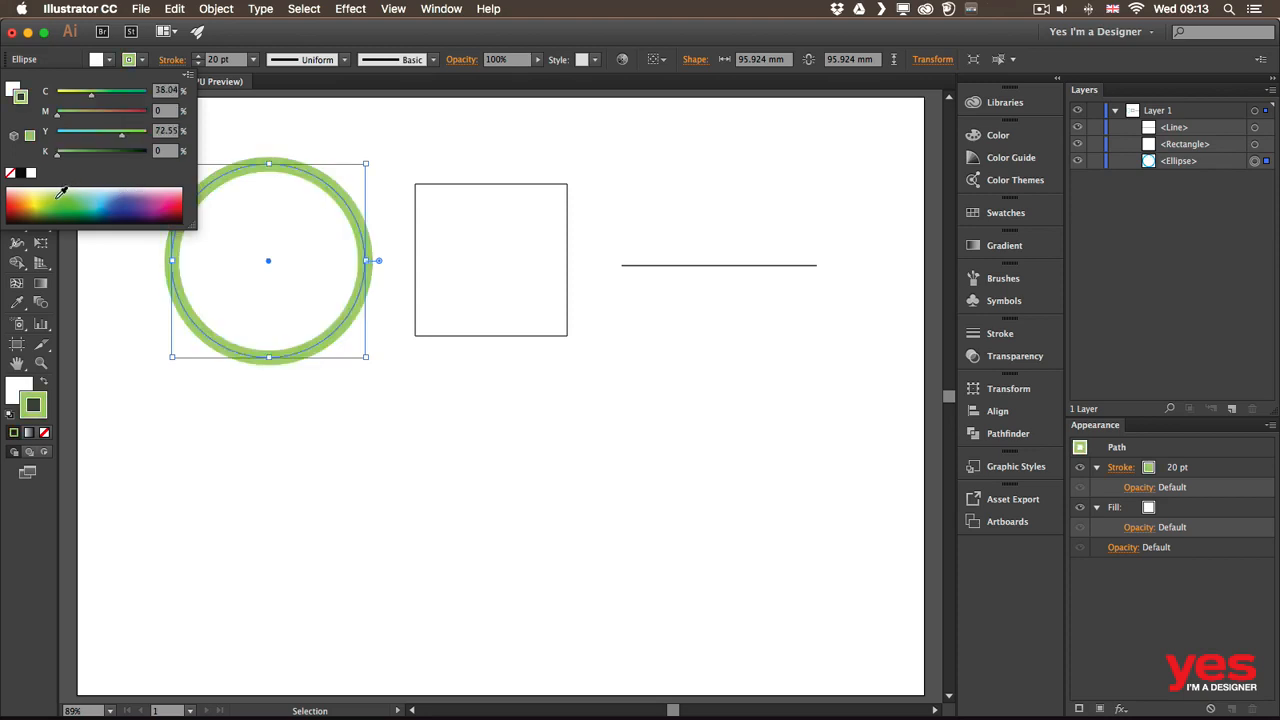
pyautogui.click(187, 76)
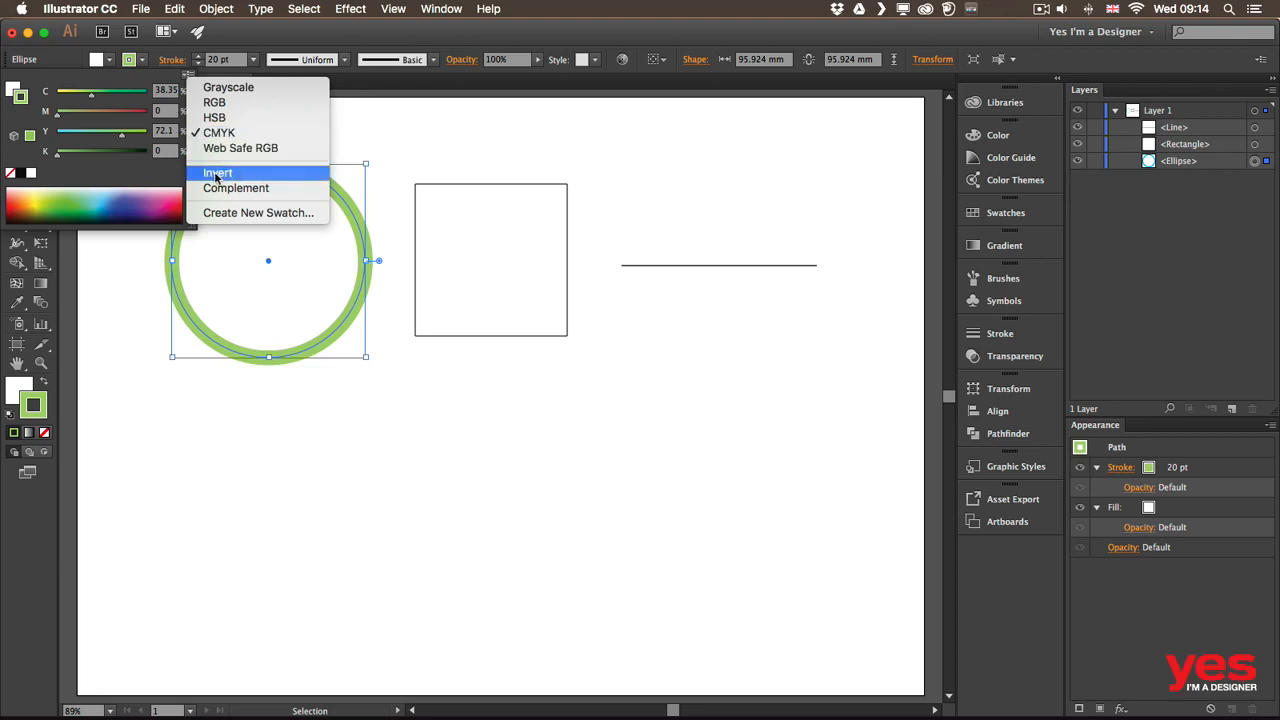
pyautogui.click(222, 175)
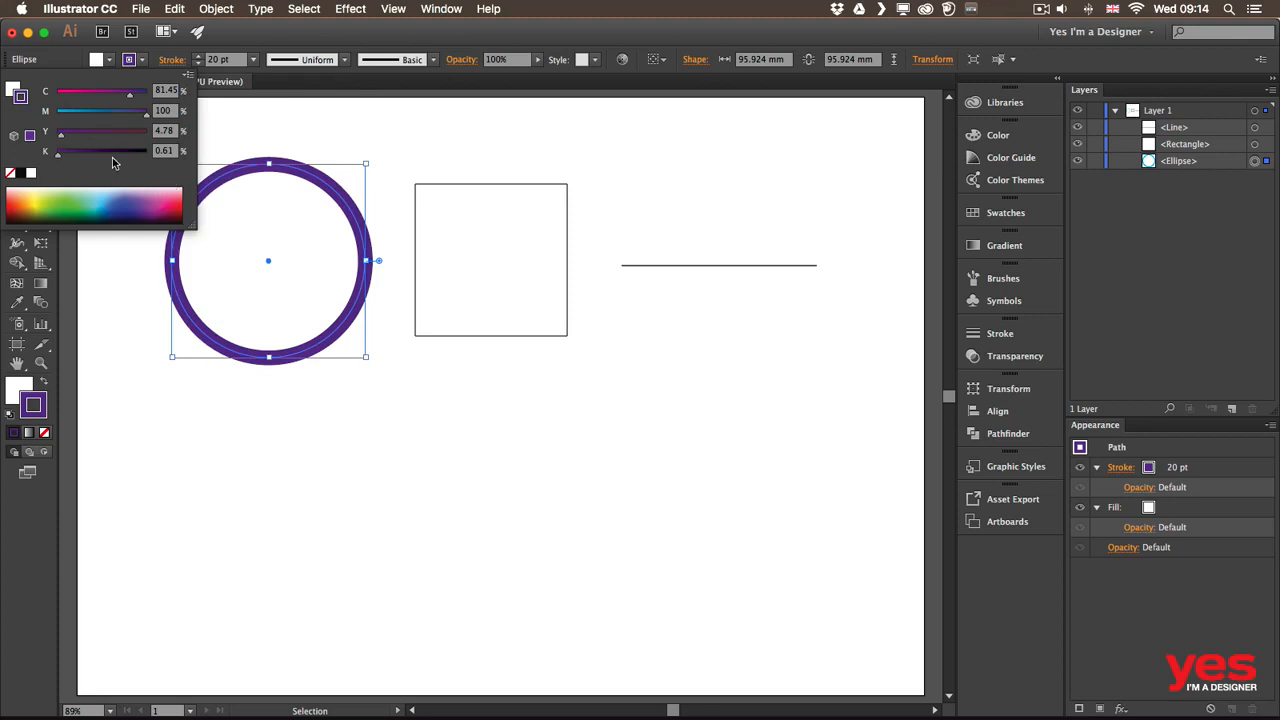
pyautogui.click(109, 62)
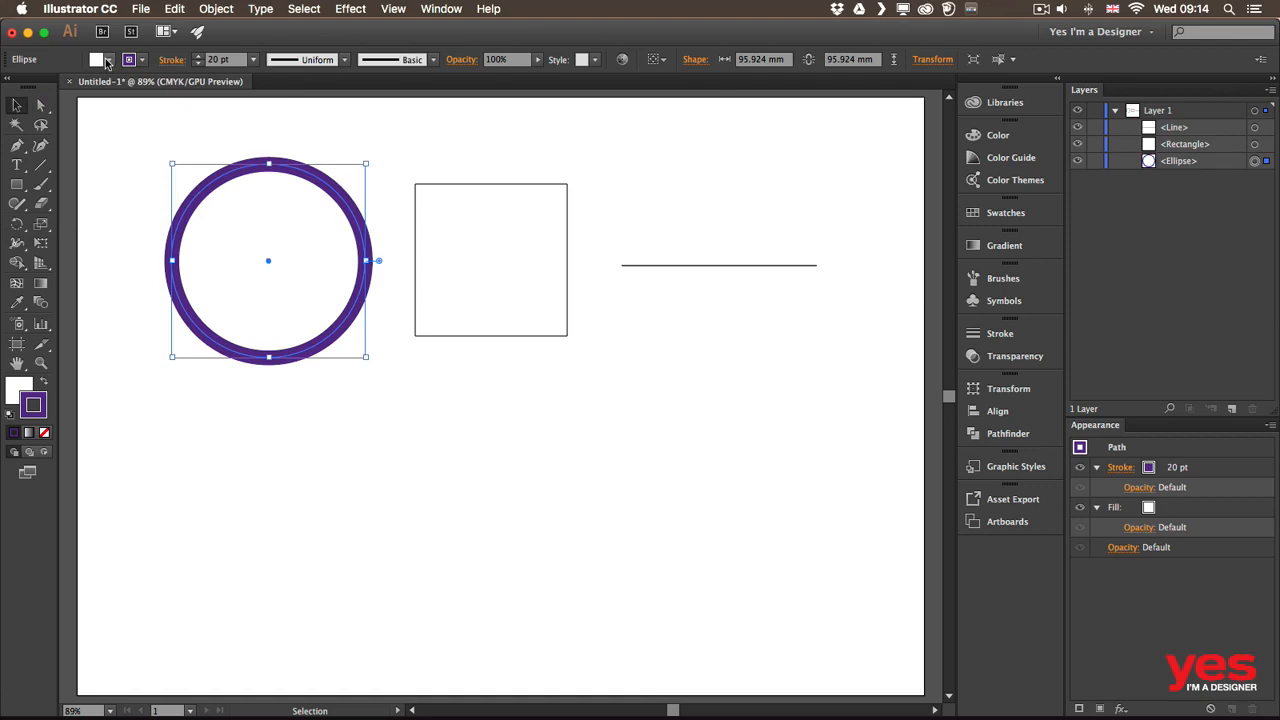
# Fill the circle with yellow from the fill colour spectrum
pyautogui.click(109, 62)
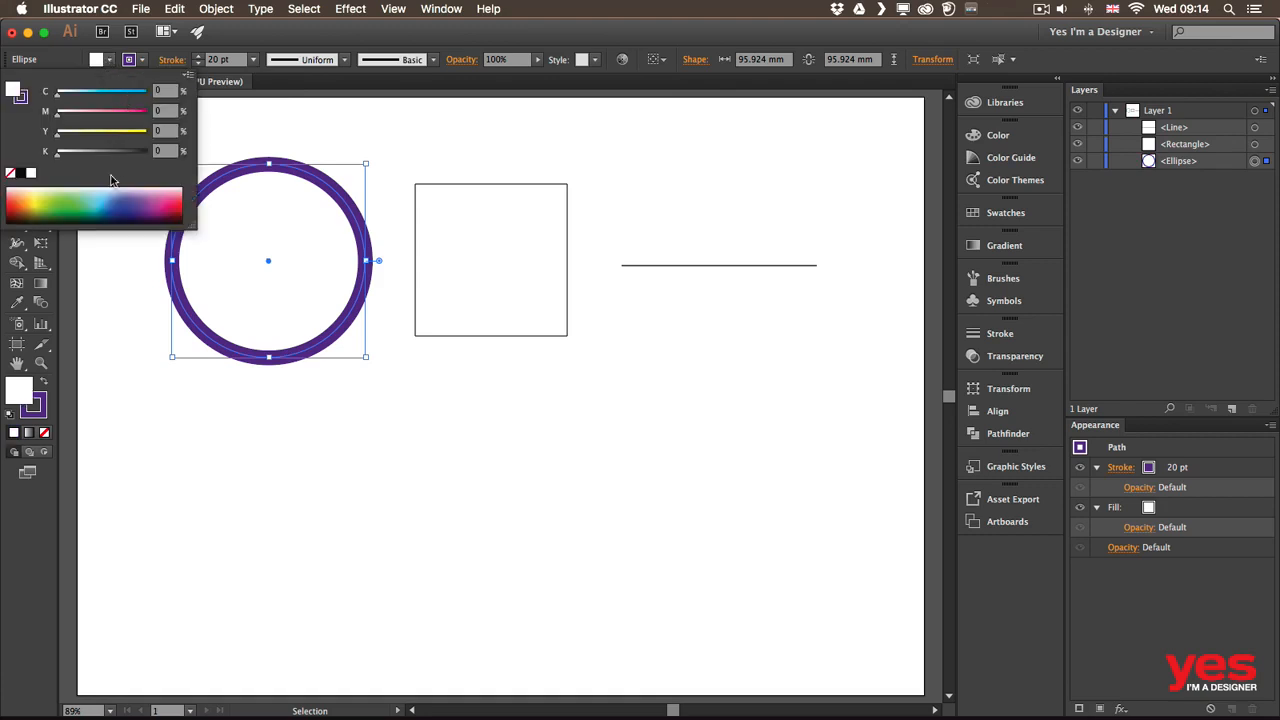
pyautogui.click(37, 200)
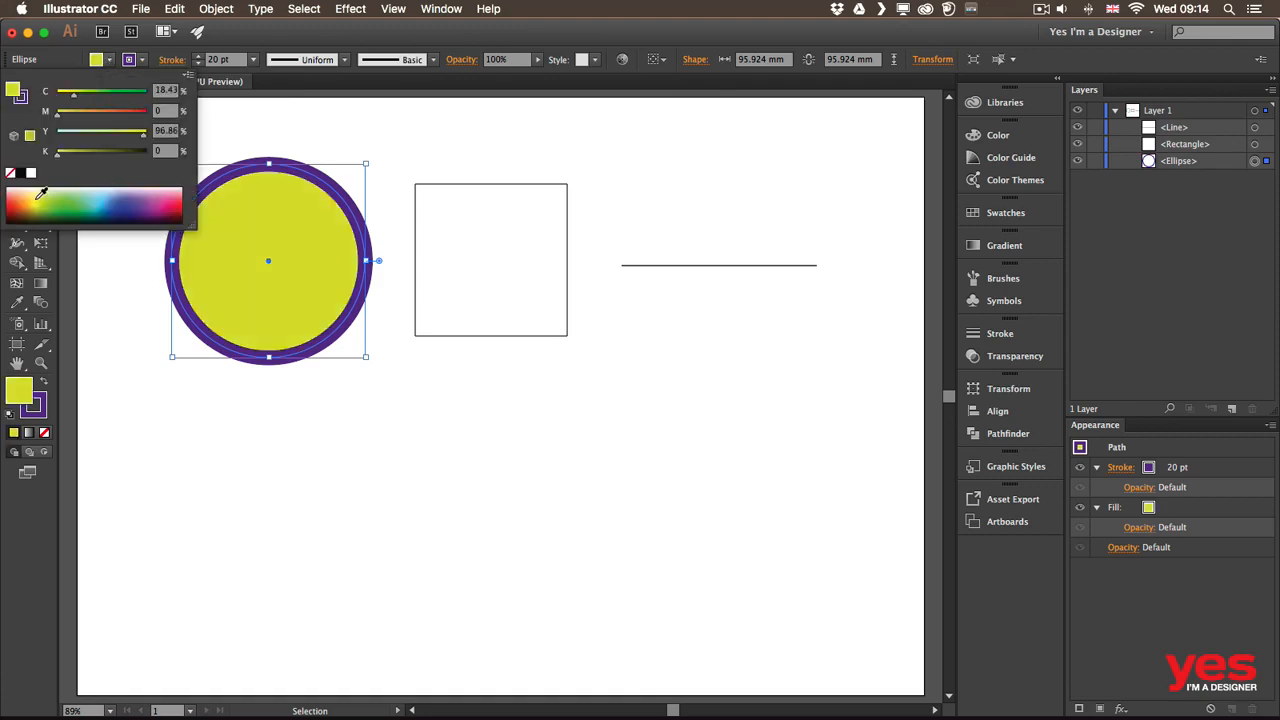
pyautogui.click(109, 62)
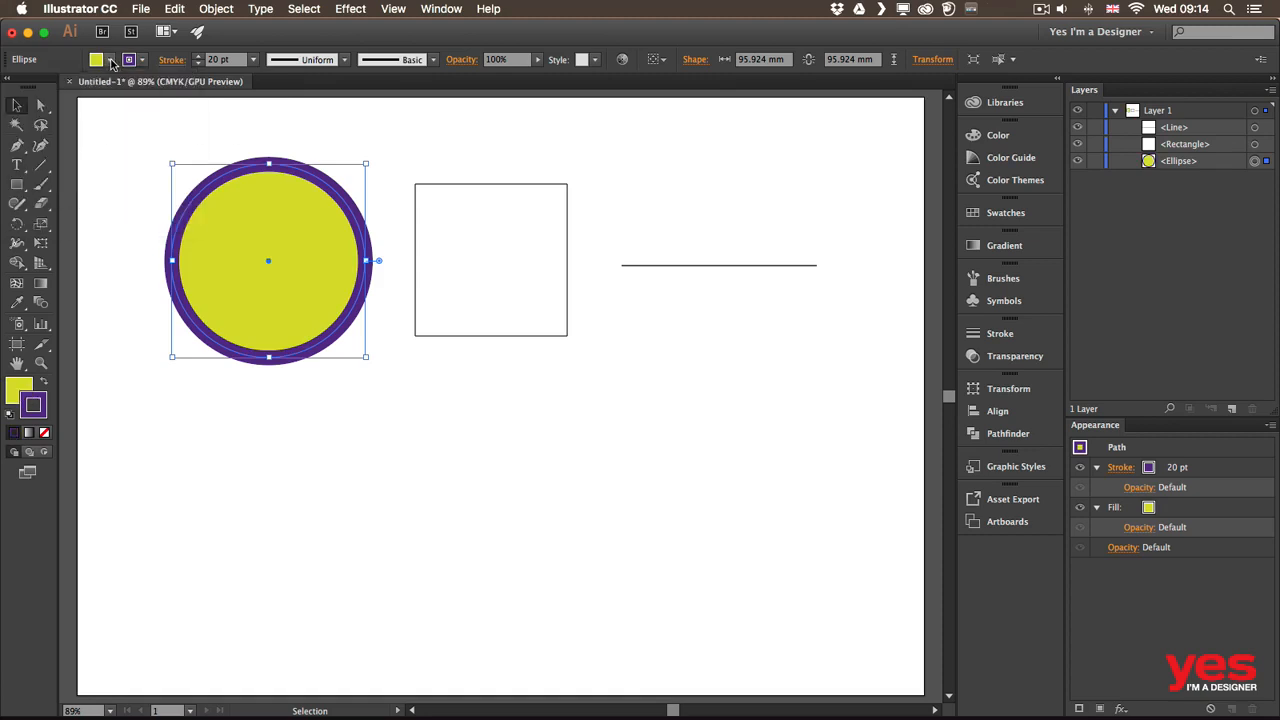
pyautogui.click(111, 62)
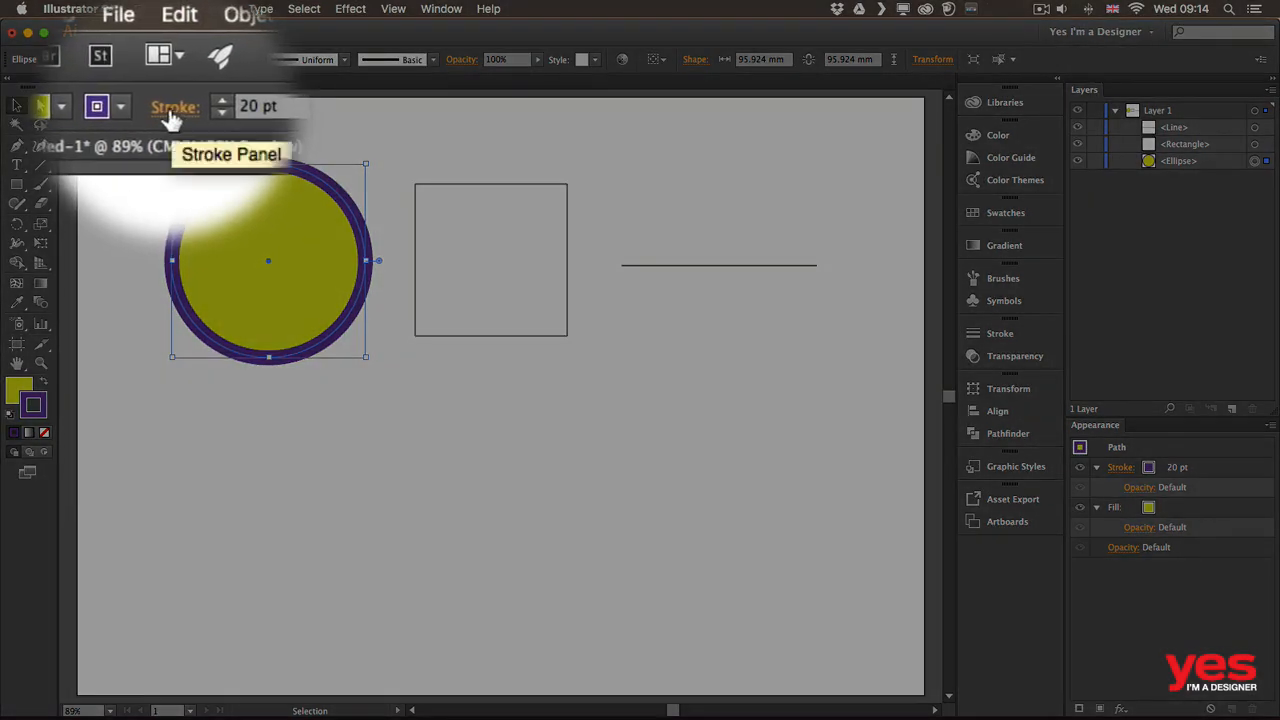
# Open the Stroke panel with Show Options enabled for the circle's stroke
pyautogui.click(172, 116)
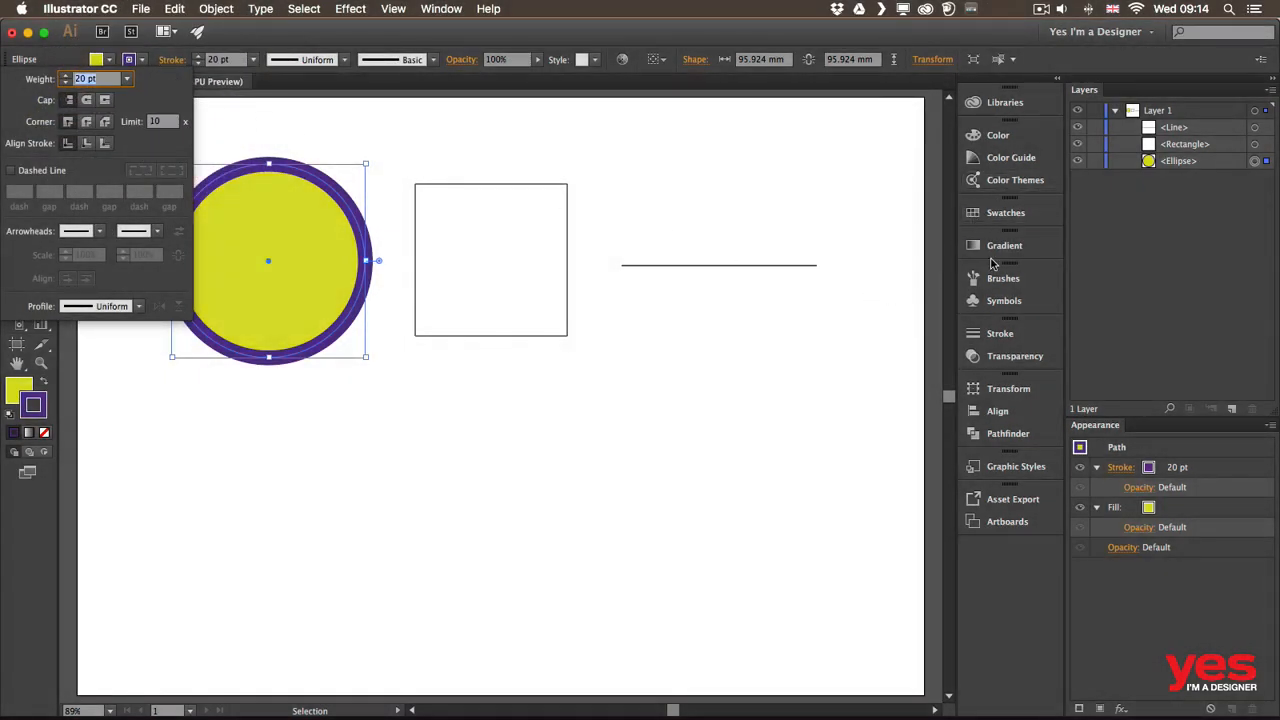
pyautogui.click(998, 334)
pyautogui.click(997, 334)
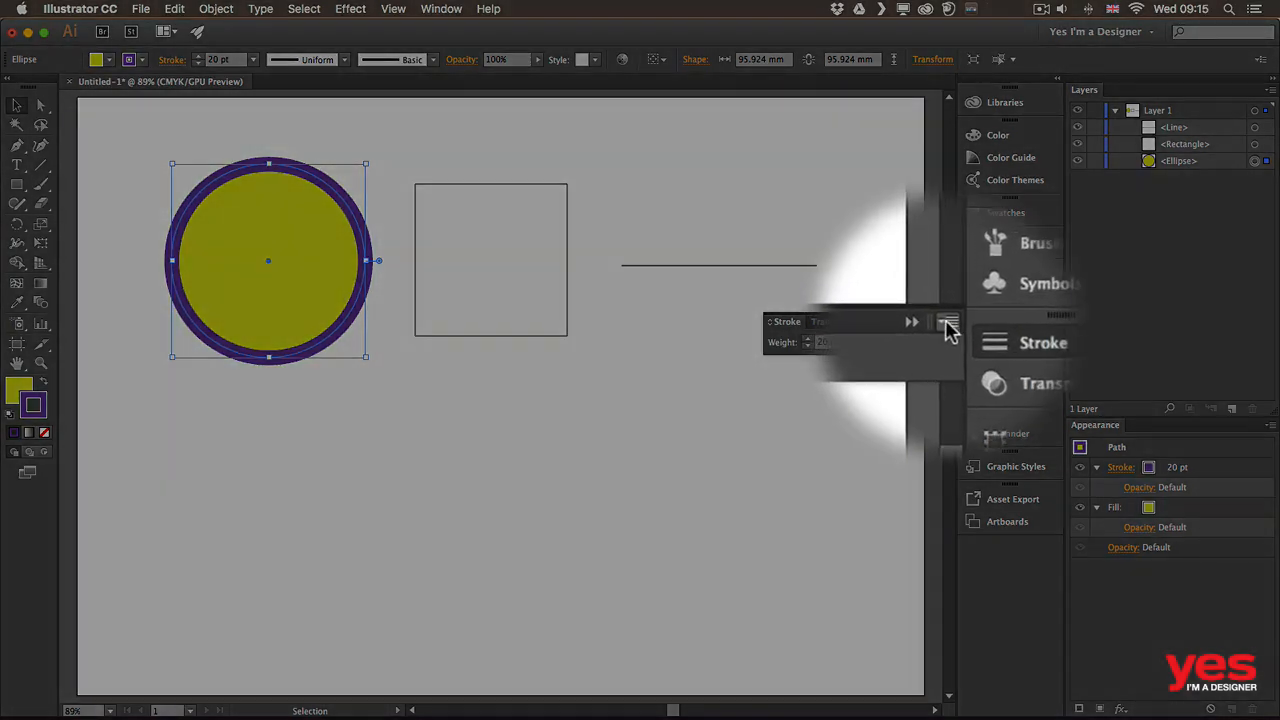
pyautogui.click(946, 322)
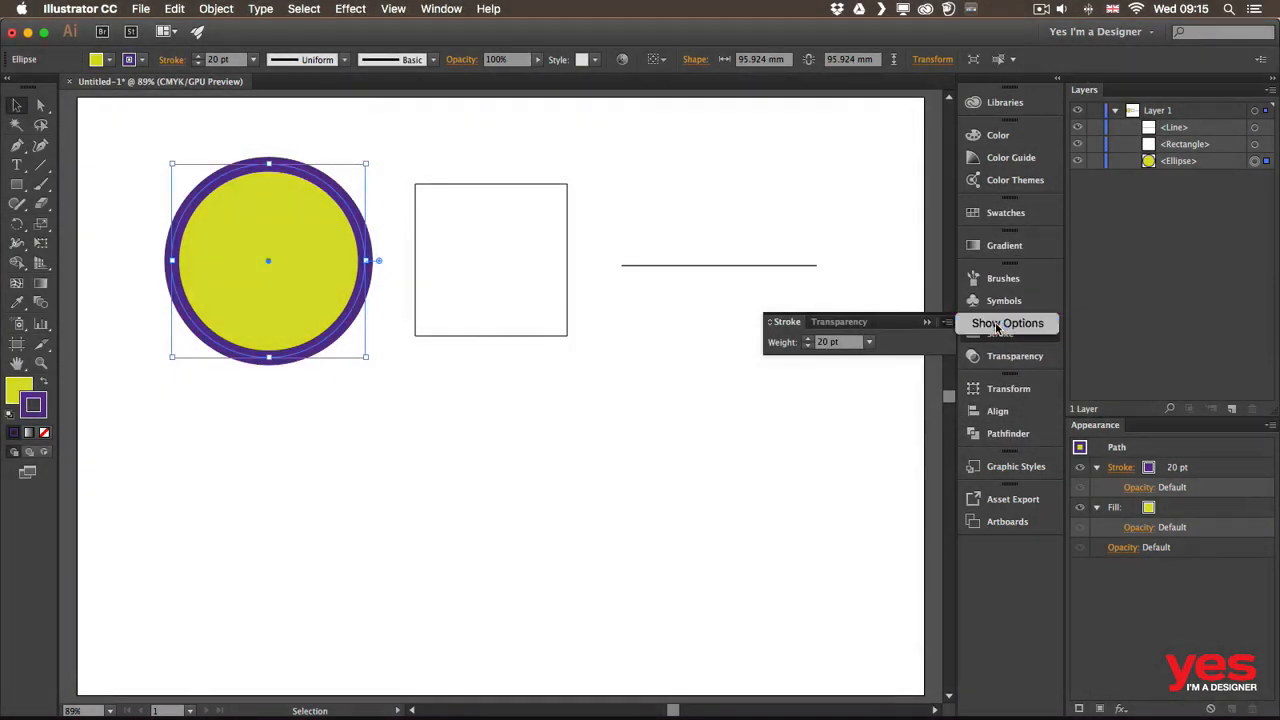
pyautogui.click(835, 337)
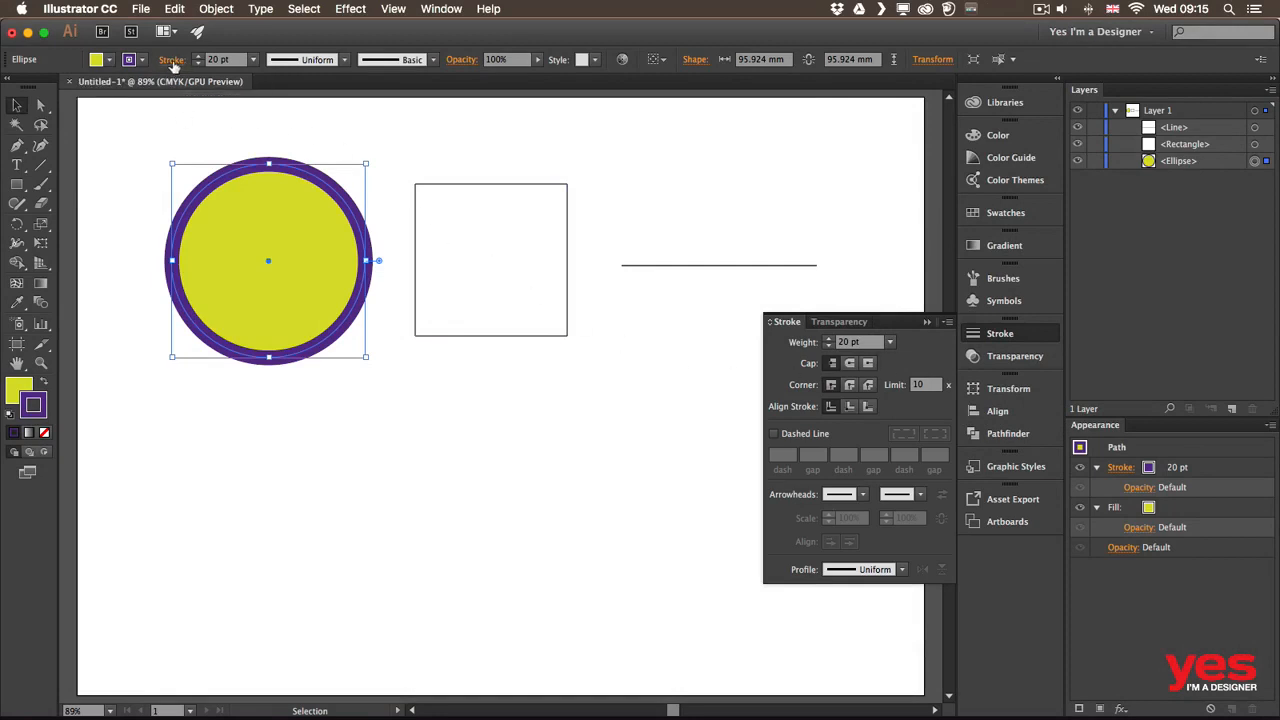
pyautogui.click(172, 62)
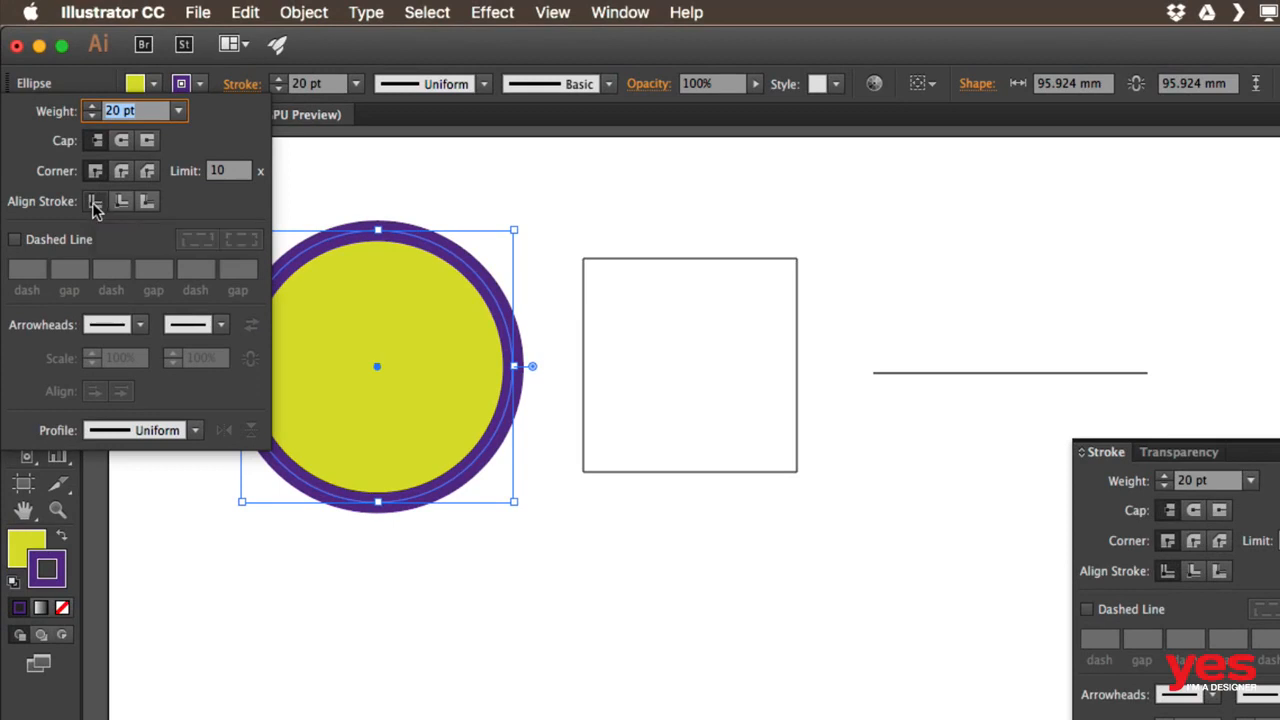
# Align the circle's stroke to the centre of its path and make it a dashed line
pyautogui.click(121, 201)
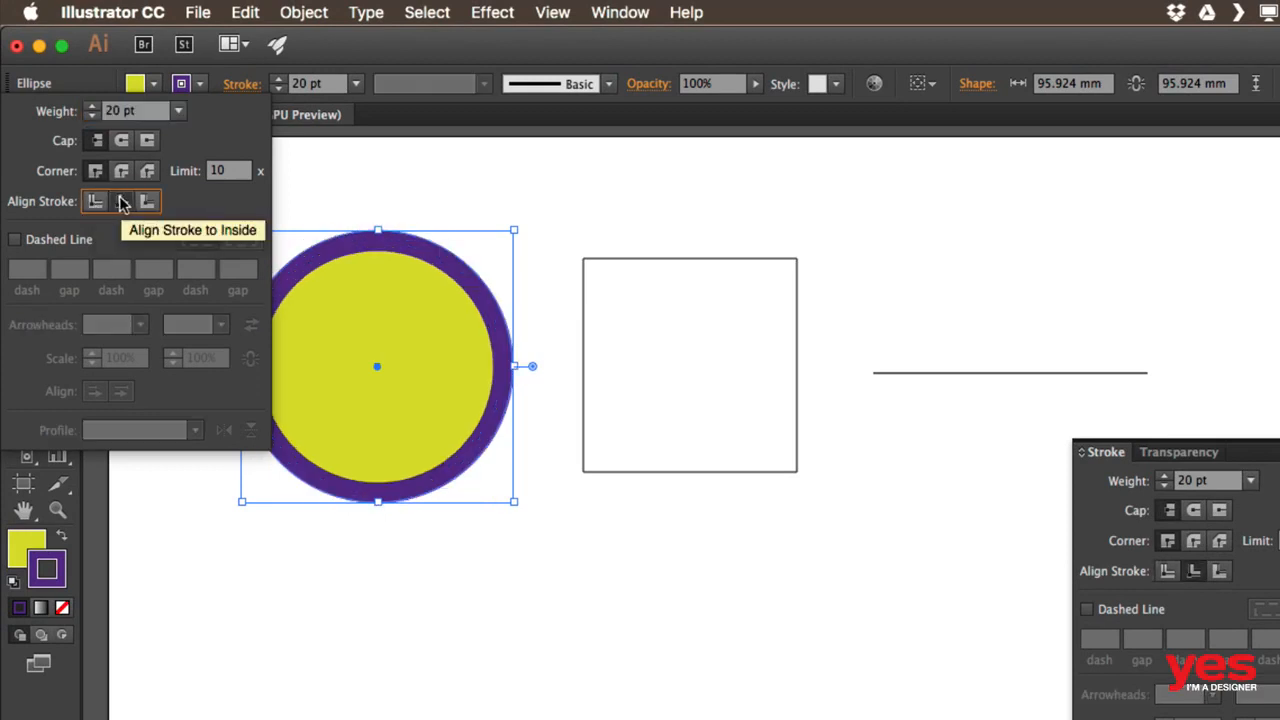
pyautogui.click(147, 201)
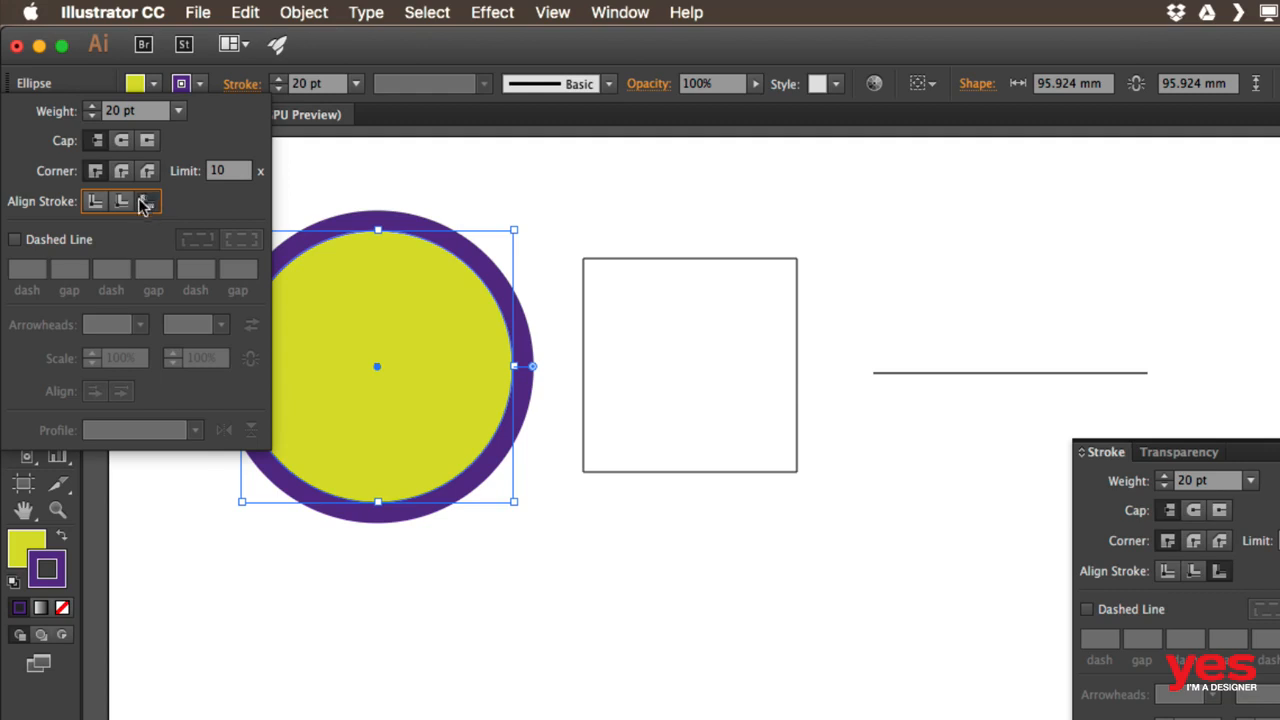
pyautogui.click(95, 201)
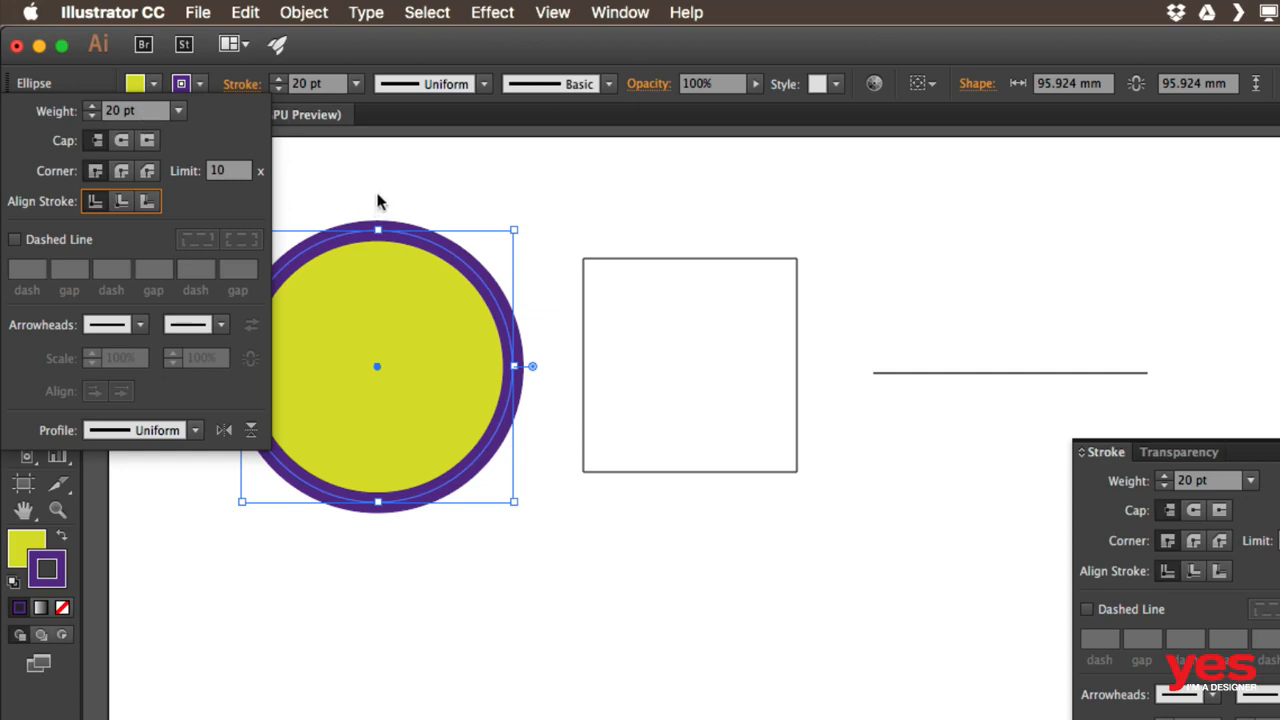
pyautogui.click(72, 240)
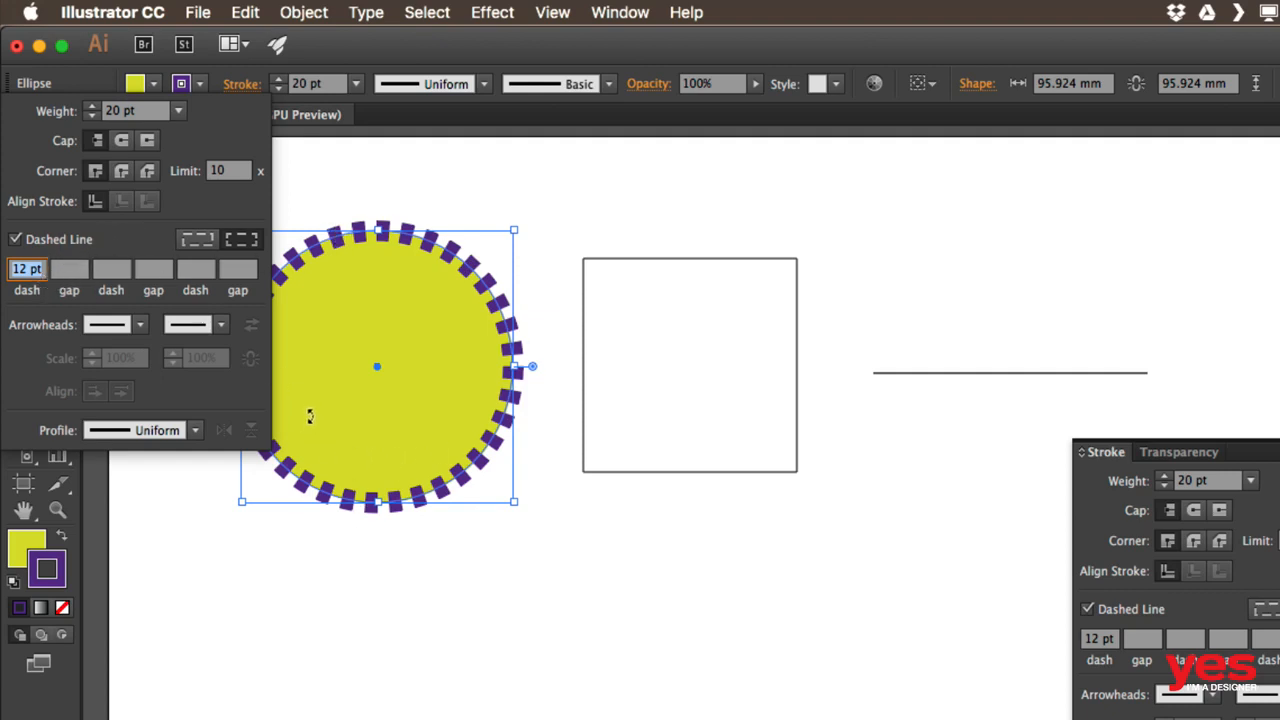
# Close the stroke panels, pan the artwork right, and reopen the Stroke settings
pyautogui.click(326, 201)
pyautogui.scroll(1, 326, 201)
pyautogui.click(1262, 442)
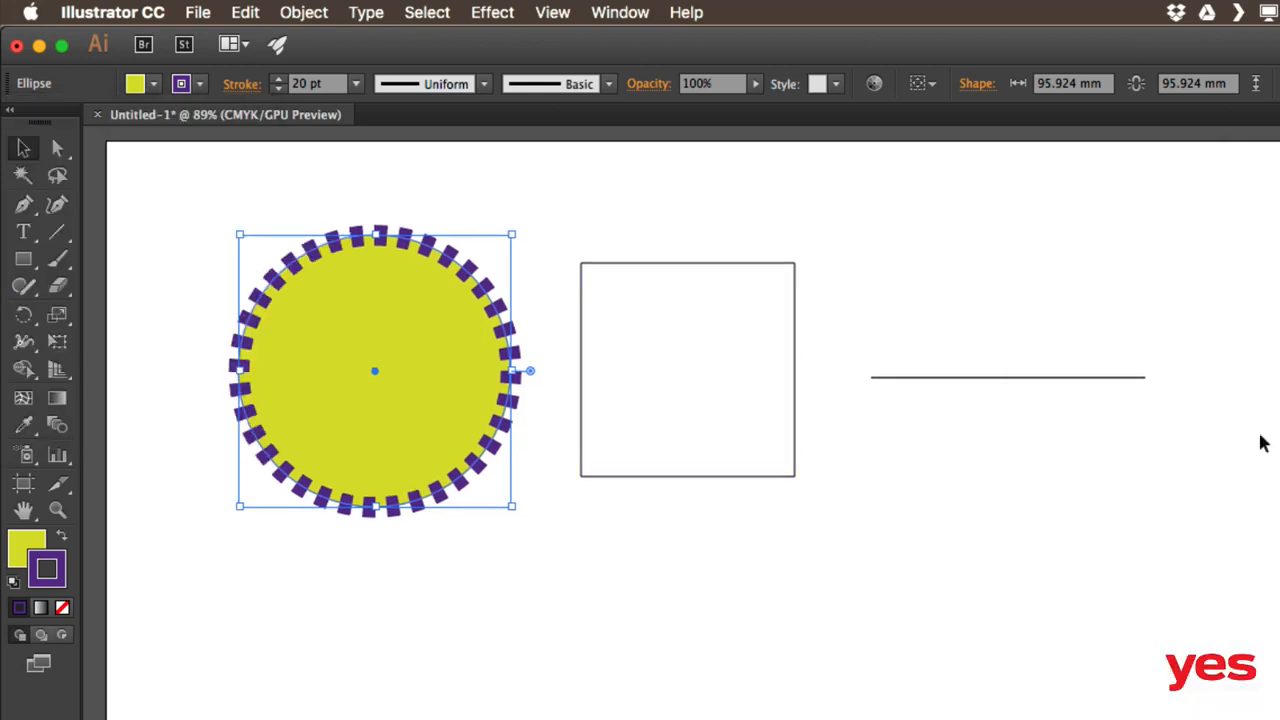
pyautogui.moveTo(477, 211); pyautogui.dragTo(622, 210)
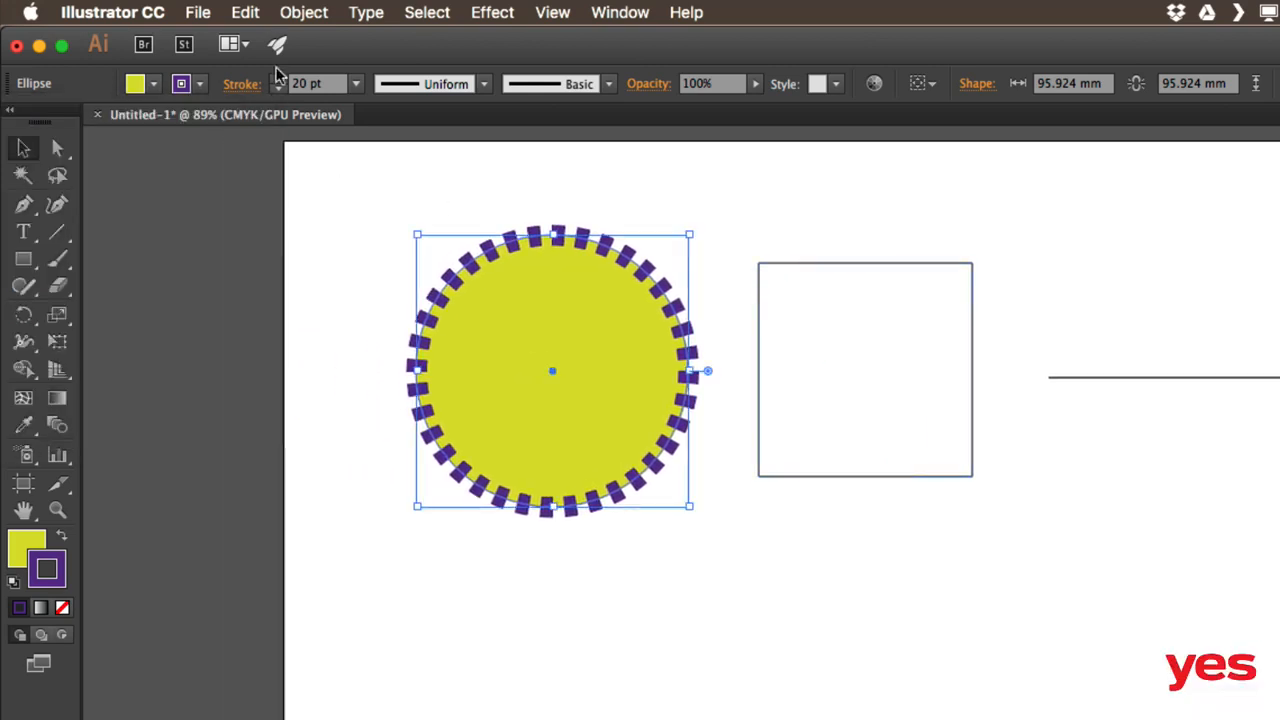
pyautogui.click(240, 87)
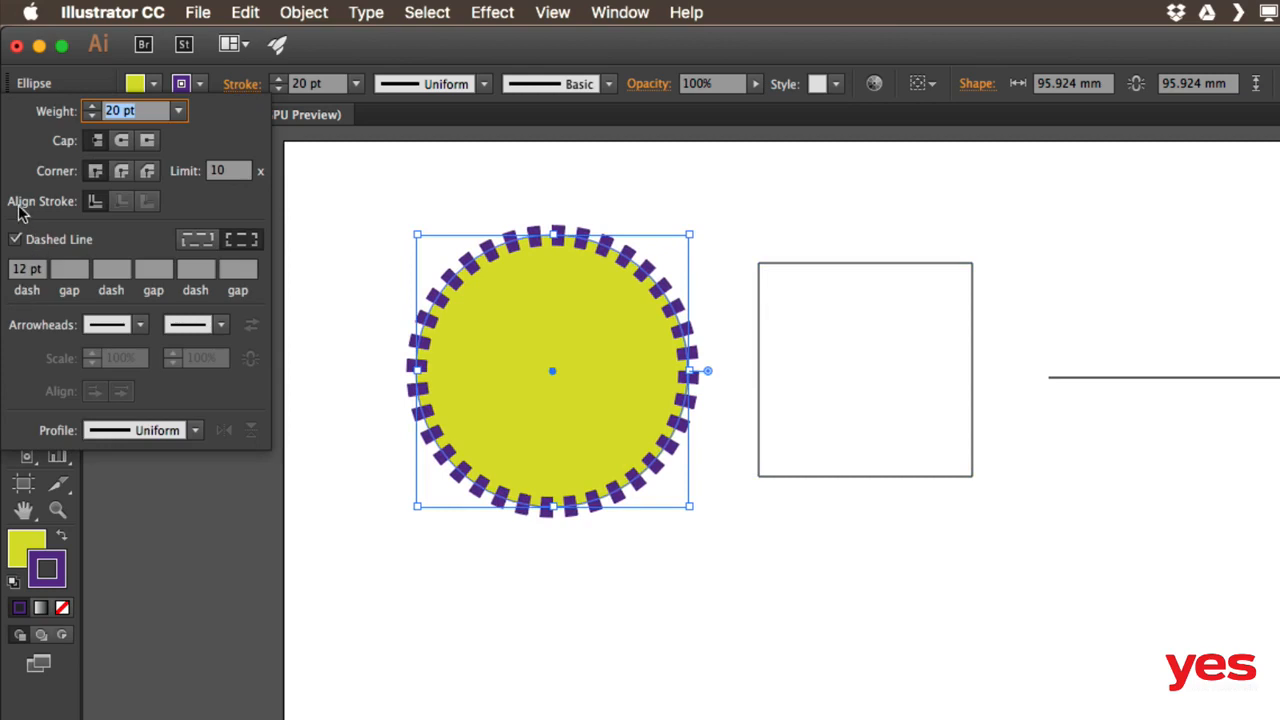
# Lengthen the circle's dashes to 30 pt using the dash field's arrow keys
pyautogui.click(29, 272)
pyautogui.press('Up')
pyautogui.press('Up')
pyautogui.press('Up')
pyautogui.press('Up')
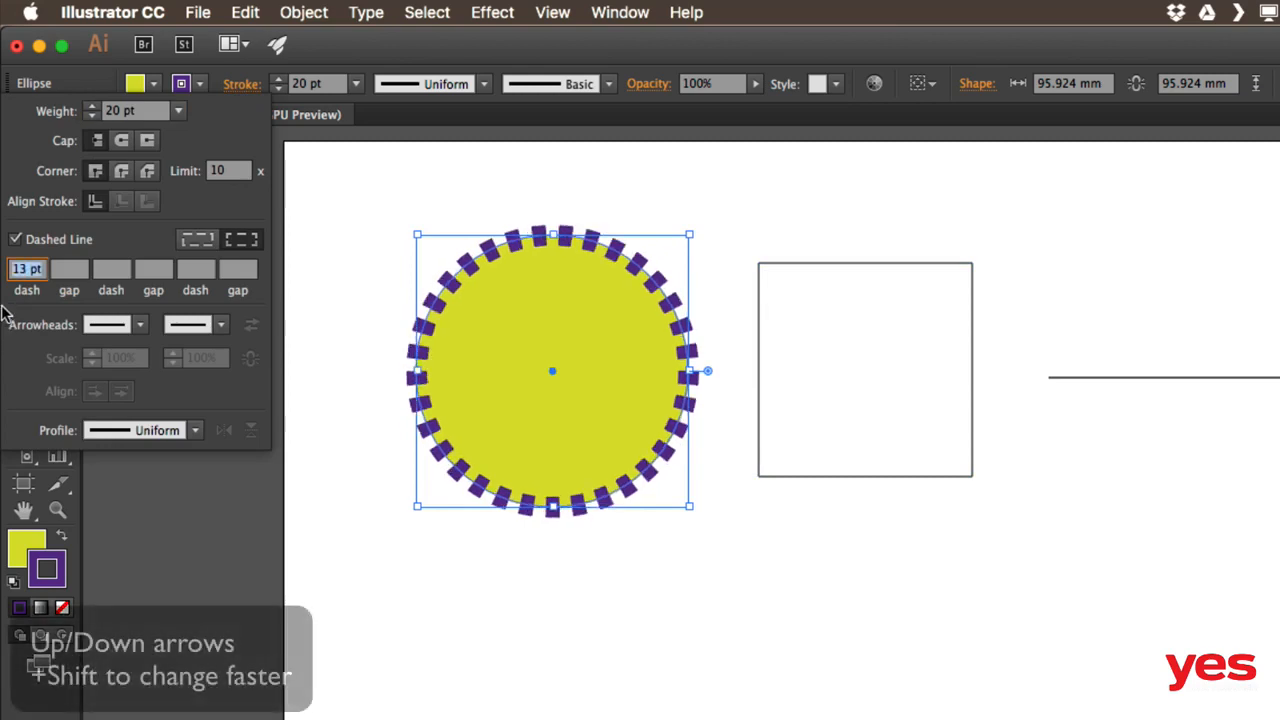
pyautogui.press('Up')
pyautogui.press('Up')
pyautogui.press('Up')
pyautogui.press('Up')
pyautogui.press('Up')
pyautogui.press('Up')
pyautogui.press('Up')
pyautogui.press('Up')
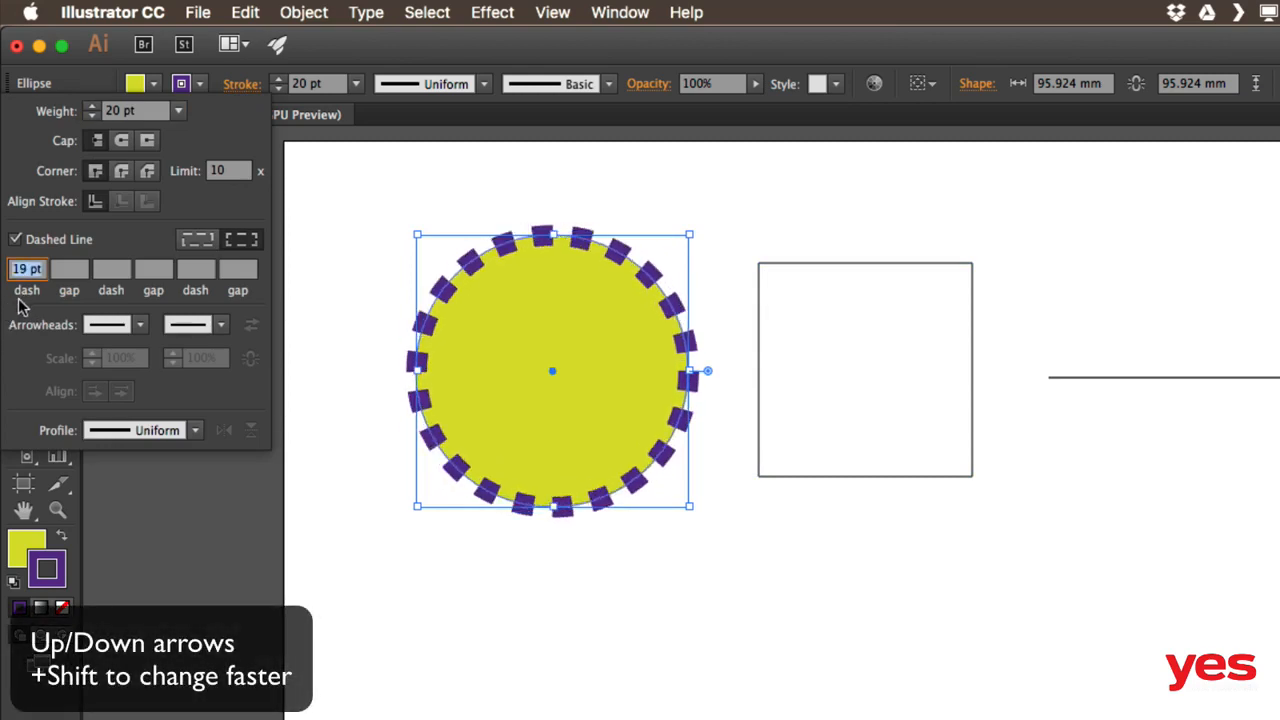
pyautogui.press('Up')
pyautogui.press('Up')
pyautogui.press('Up')
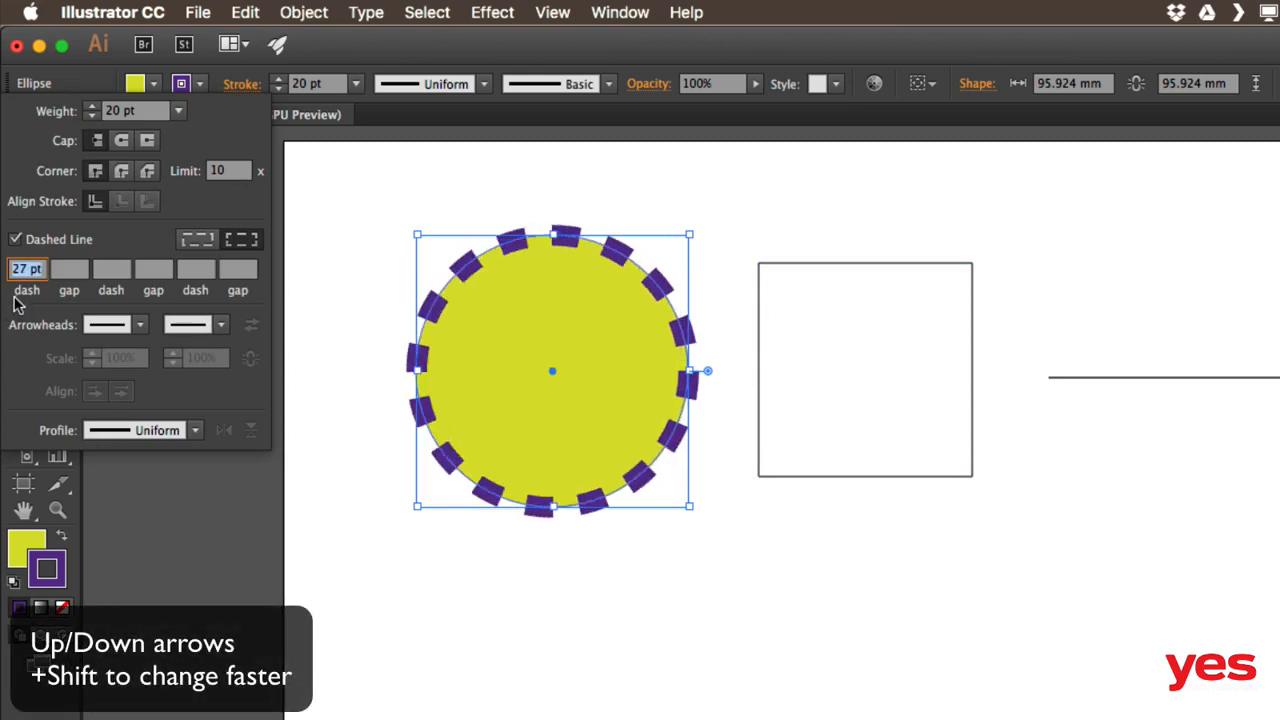
pyautogui.press('Up')
pyautogui.press('Up')
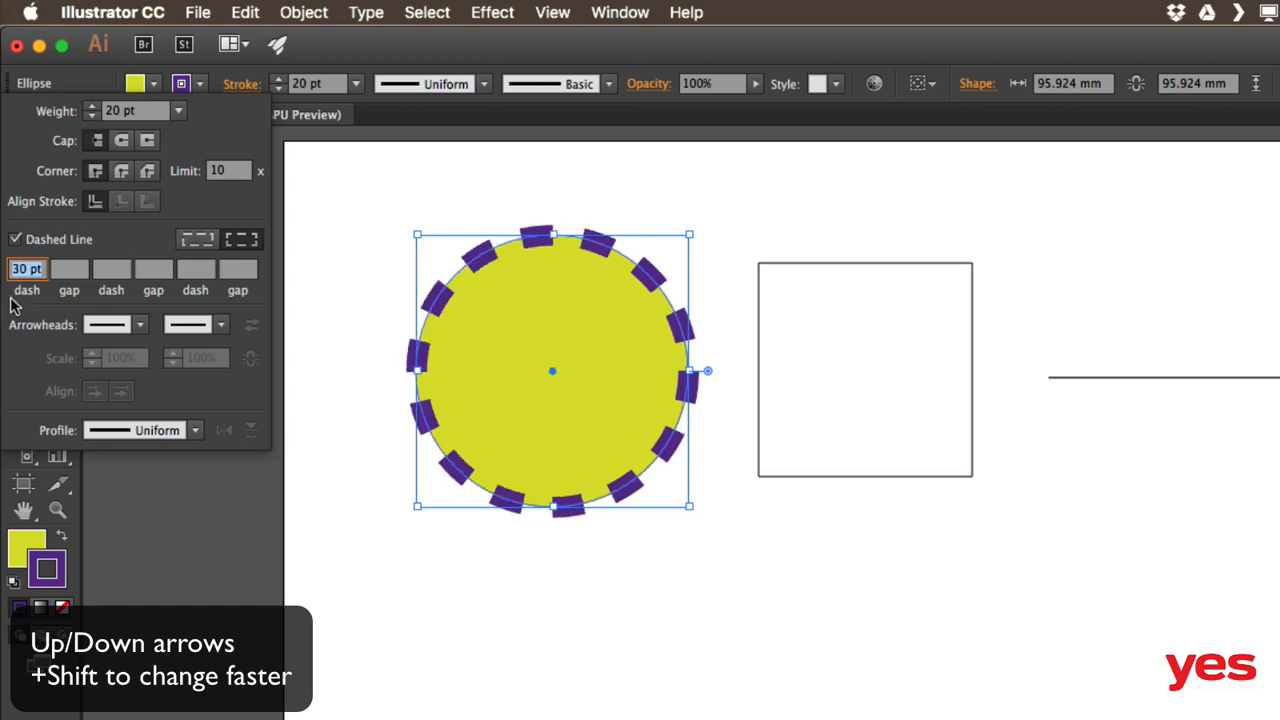
pyautogui.hotkey('shift', 'Up')
pyautogui.hotkey('shift', 'Up')
pyautogui.hotkey('shift', 'Up')
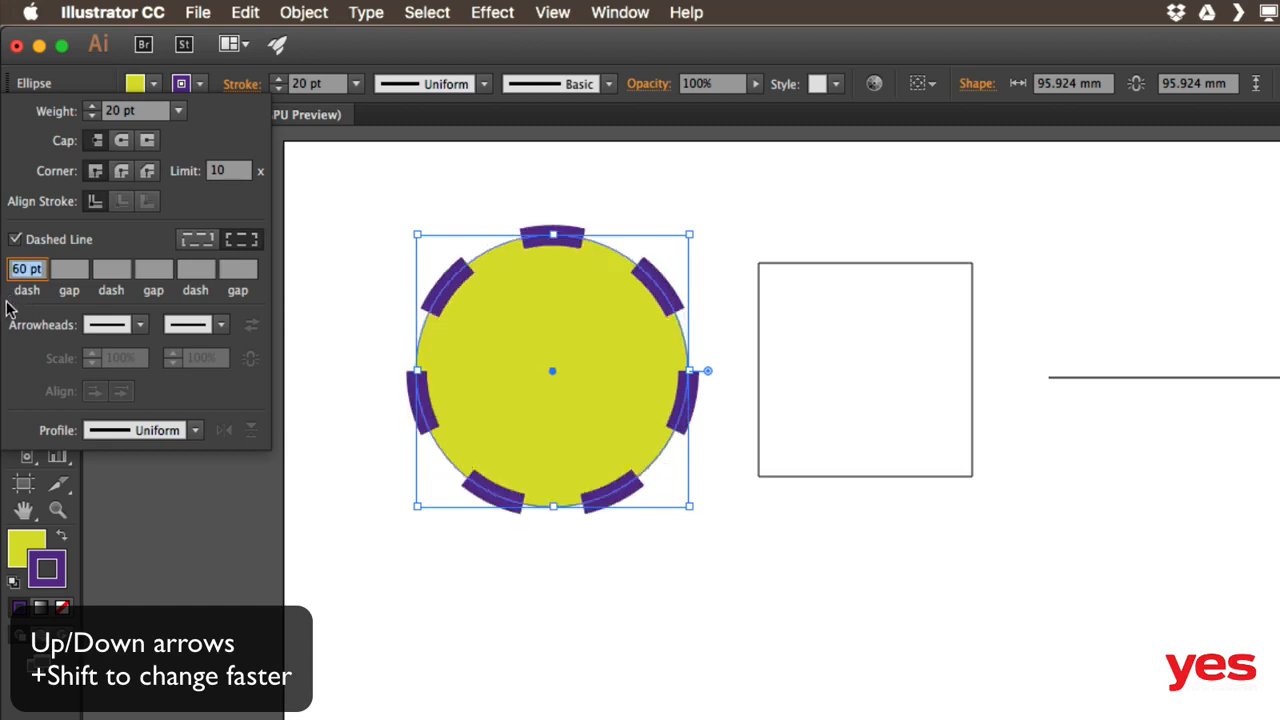
pyautogui.hotkey('shift', 'Down')
pyautogui.hotkey('shift', 'Down')
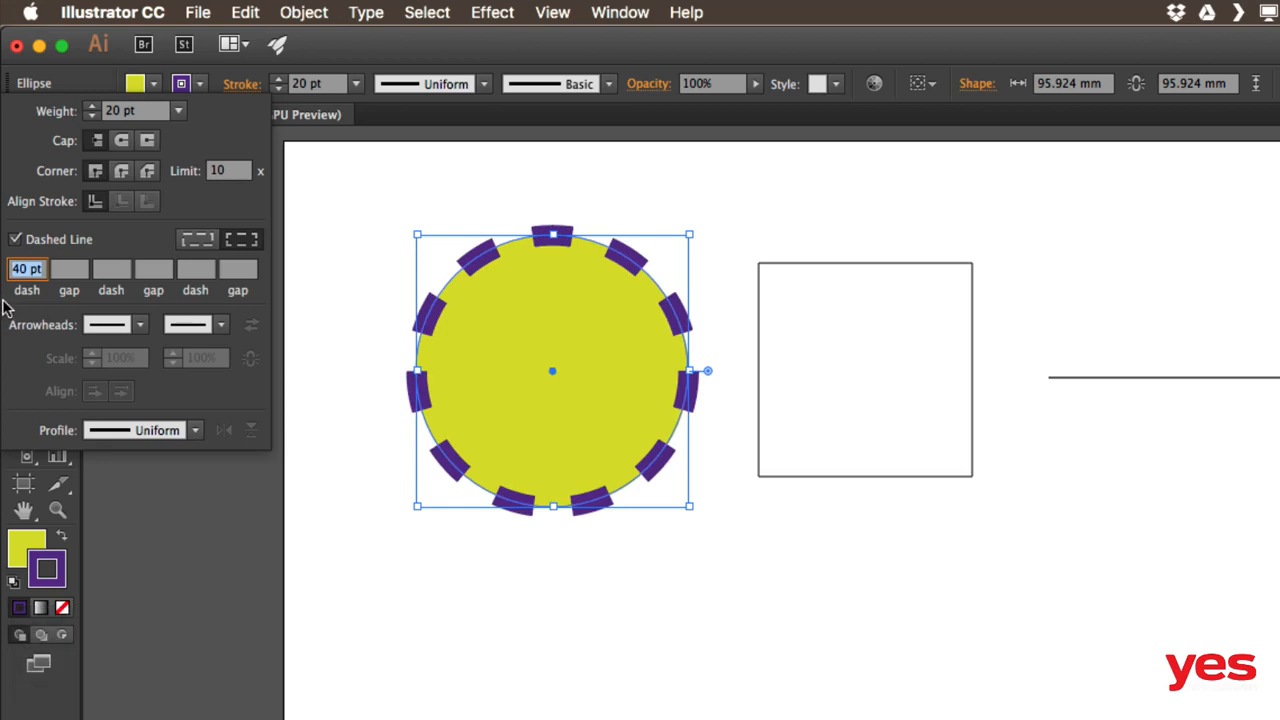
pyautogui.hotkey('shift', 'Down')
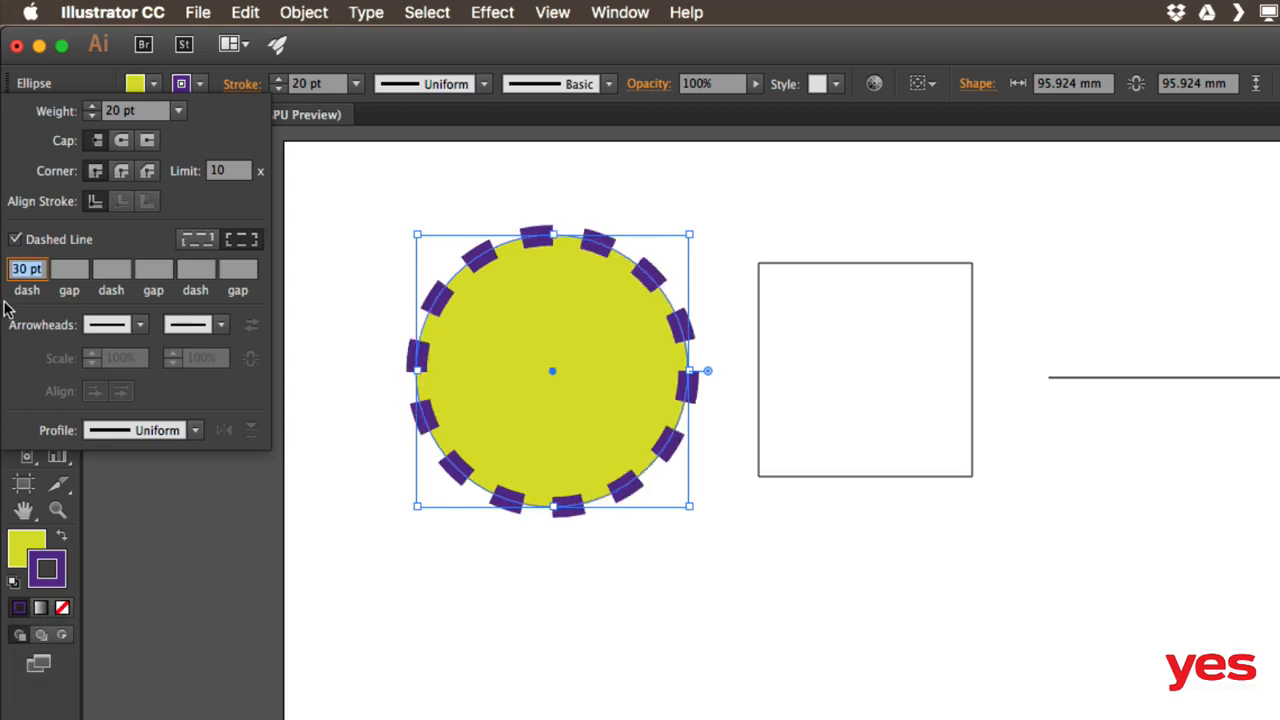
pyautogui.click(70, 270)
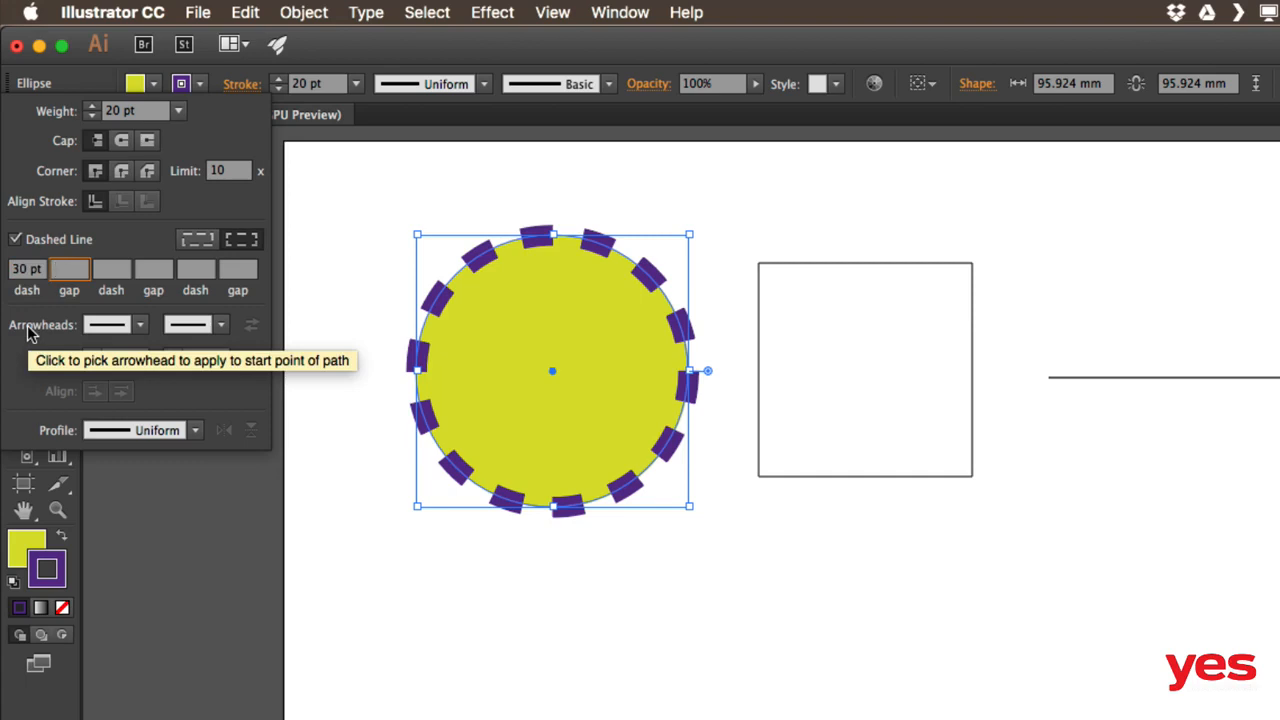
# Set an 8 pt gap between the circle's dashes and give them Round Cap ends
pyautogui.write('1')
pyautogui.press('Return')
pyautogui.press('Up')
pyautogui.press('Up')
pyautogui.press('Up')
pyautogui.press('Up')
pyautogui.press('Up')
pyautogui.press('Up')
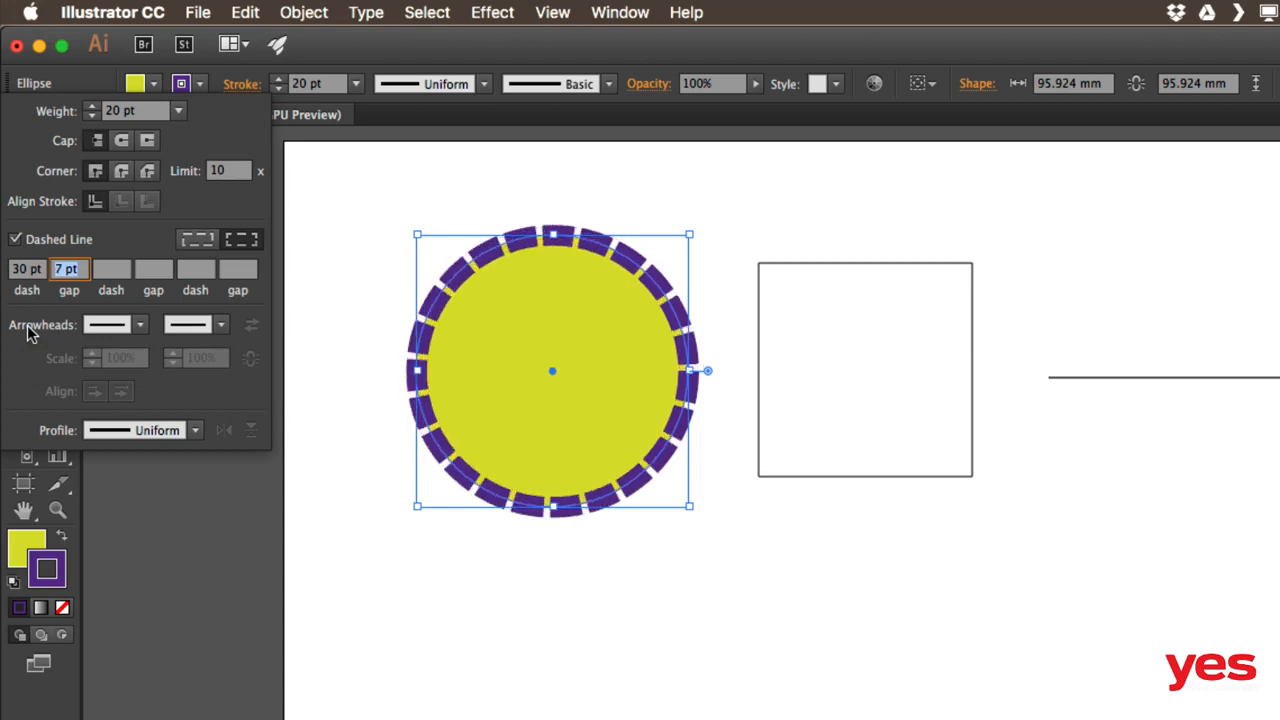
pyautogui.press('Up')
pyautogui.press('Up')
pyautogui.press('Up')
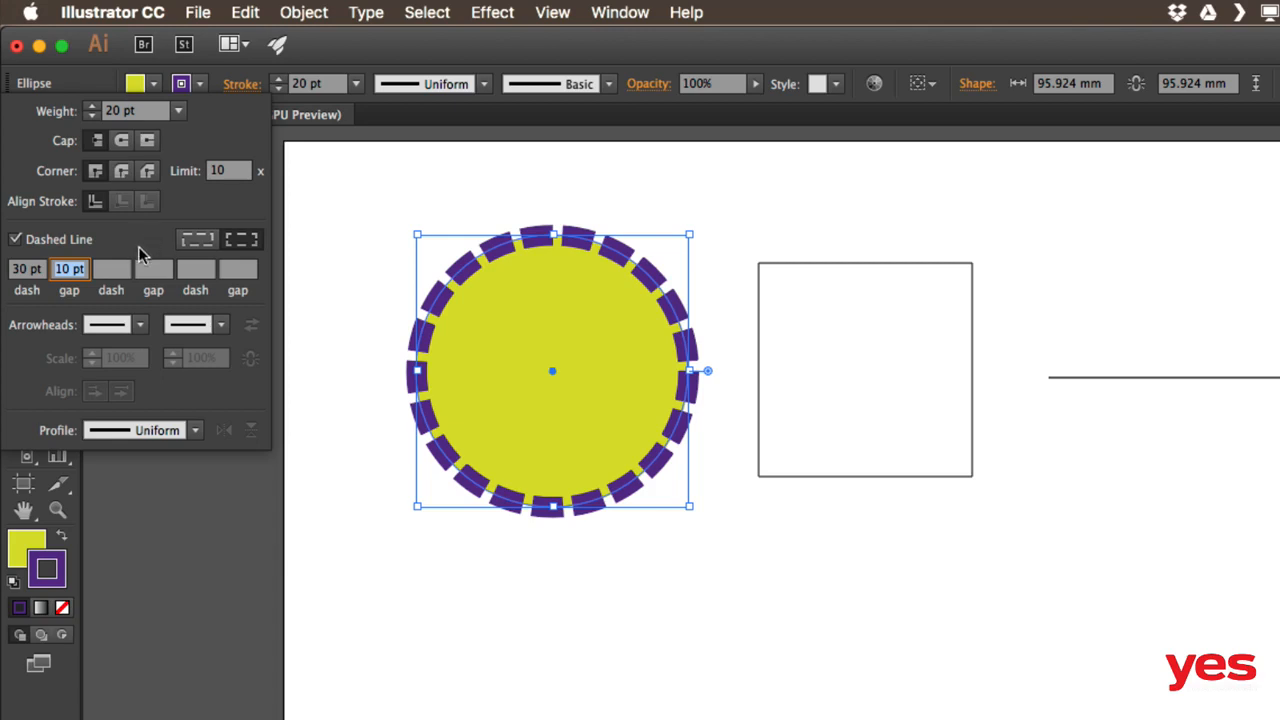
pyautogui.click(121, 142)
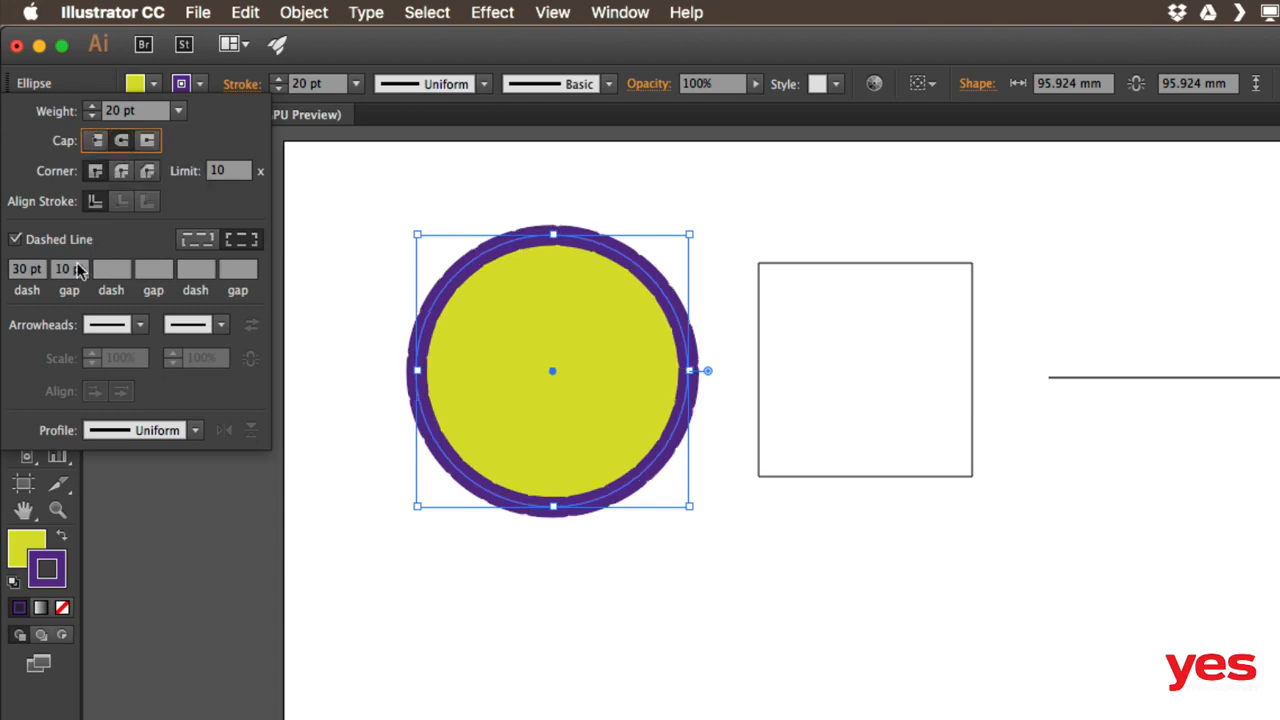
# Widen the dash gaps to 30 pt, close the panel, and select the horizontal line
pyautogui.click(74, 269)
pyautogui.press('Up')
pyautogui.press('Up')
pyautogui.press('Up')
pyautogui.press('Up')
pyautogui.press('Up')
pyautogui.press('Up')
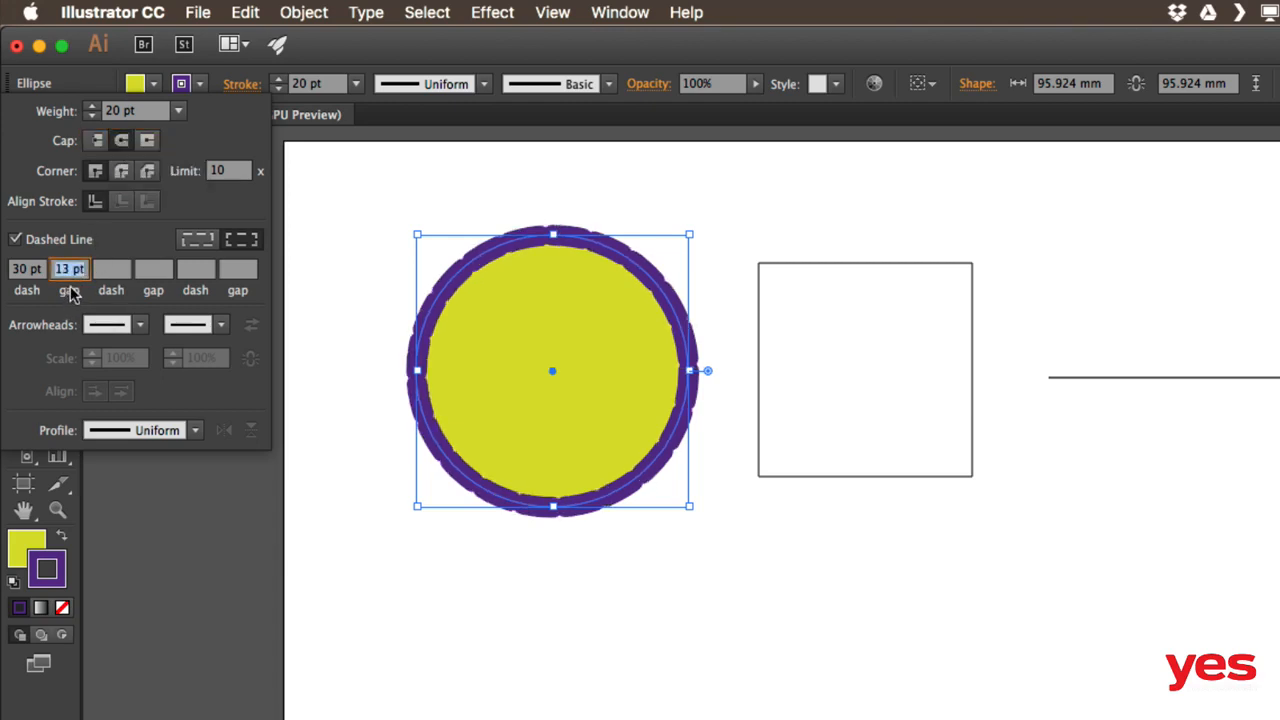
pyautogui.press('Up')
pyautogui.press('Up')
pyautogui.press('Up')
pyautogui.press('Up')
pyautogui.press('Up')
pyautogui.press('Up')
pyautogui.press('Up')
pyautogui.press('Up')
pyautogui.press('Up')
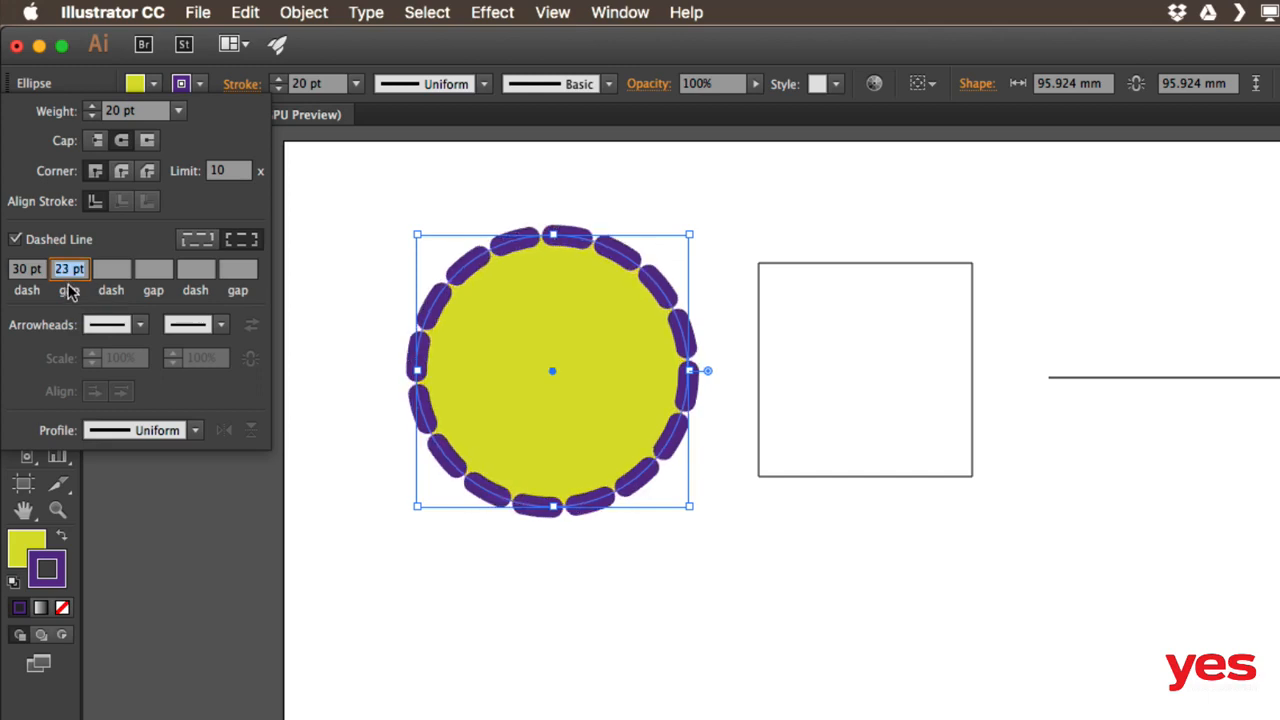
pyautogui.press('Up')
pyautogui.press('Up')
pyautogui.press('Up')
pyautogui.press('Up')
pyautogui.press('Up')
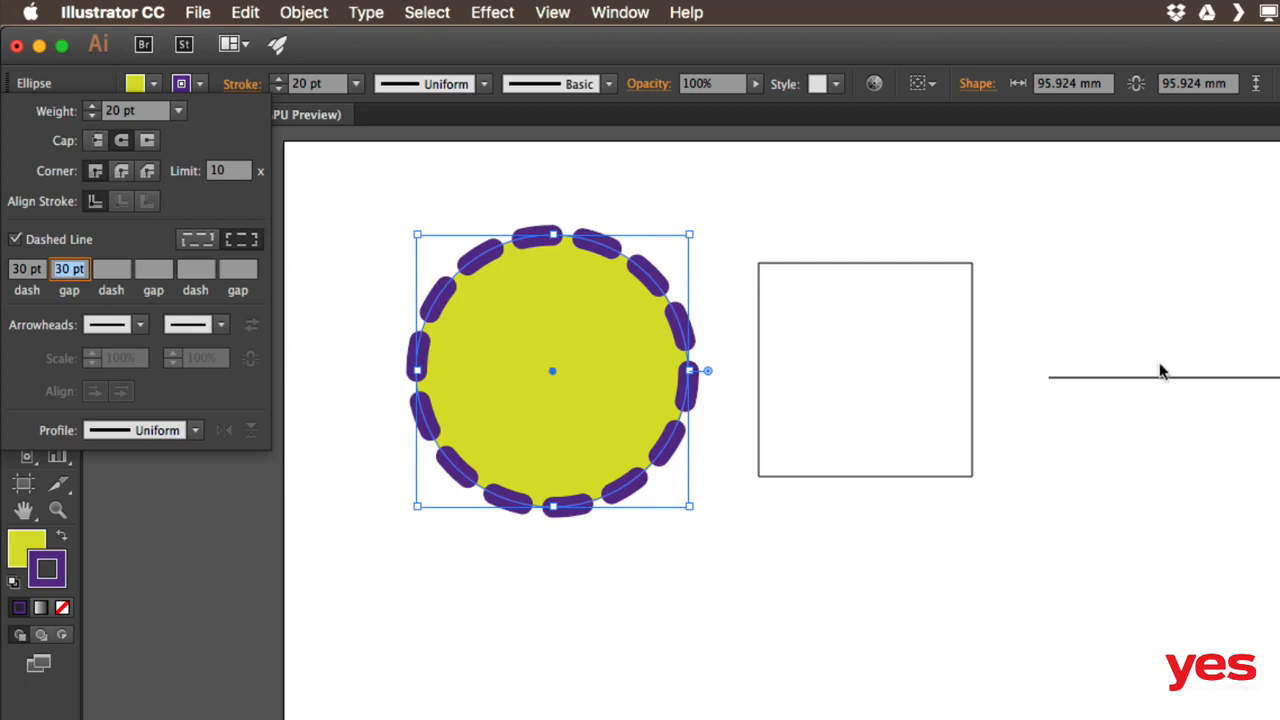
pyautogui.click(1108, 361)
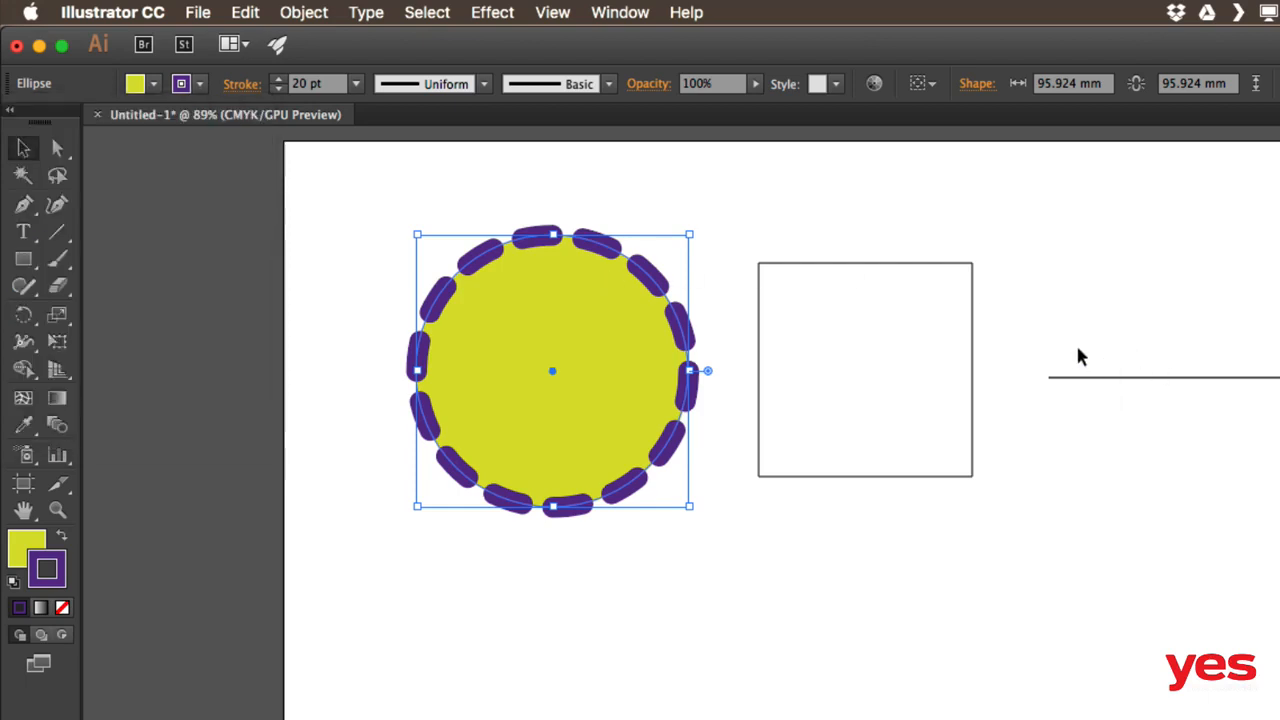
pyautogui.moveTo(1075, 342); pyautogui.dragTo(1095, 428)
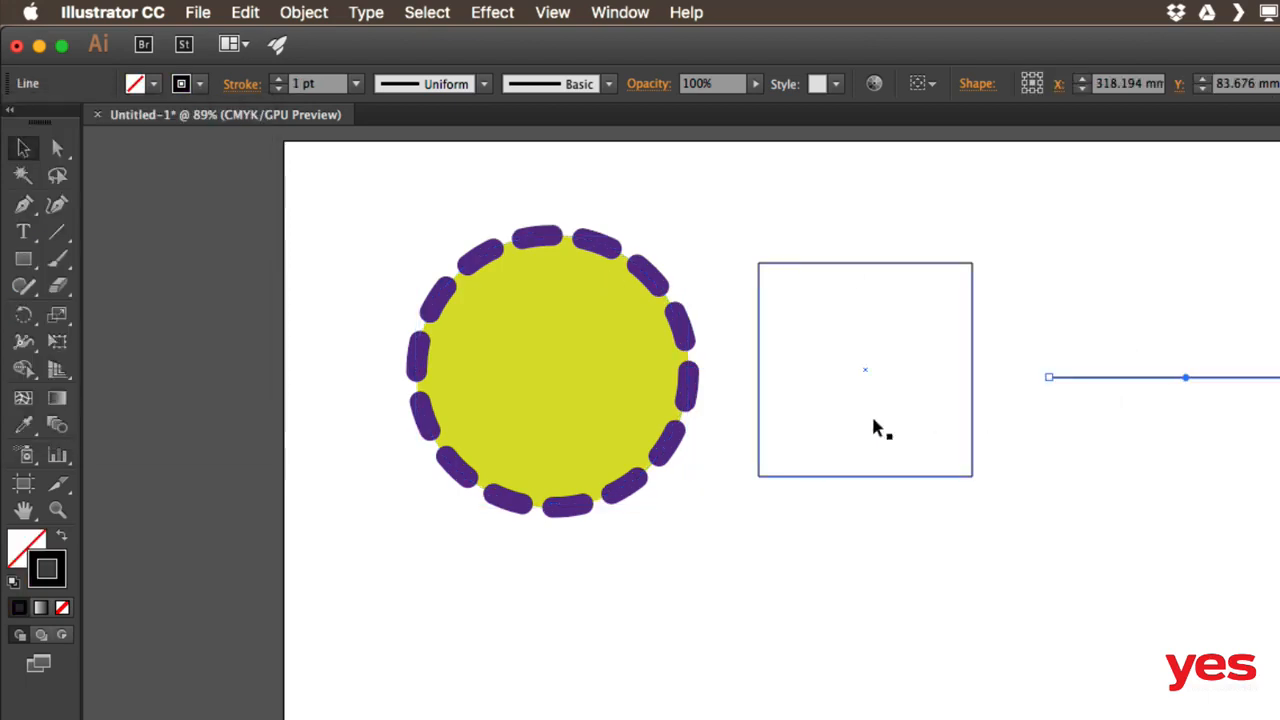
# Copy the circle's fill and dashed purple stroke onto the line with the Eyedropper
pyautogui.moveTo(519, 365); pyautogui.dragTo(349, 360)
pyautogui.click(25, 428)
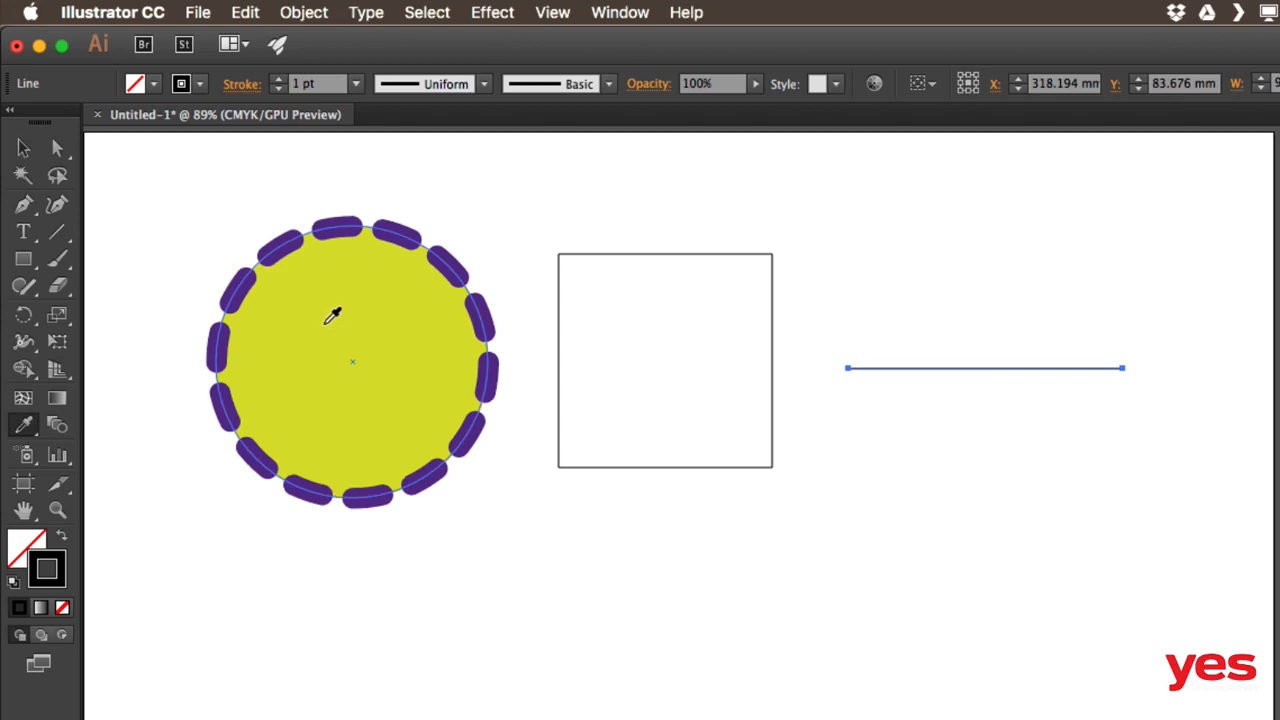
pyautogui.click(376, 271)
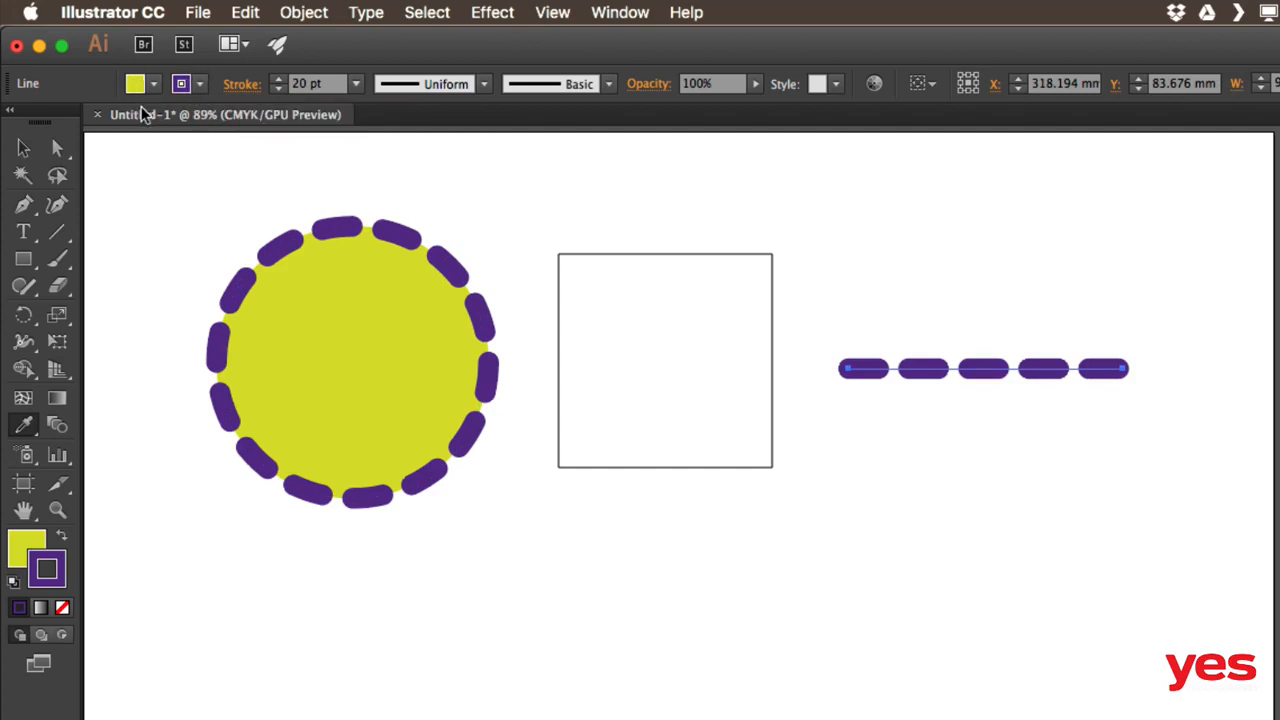
pyautogui.press('v')
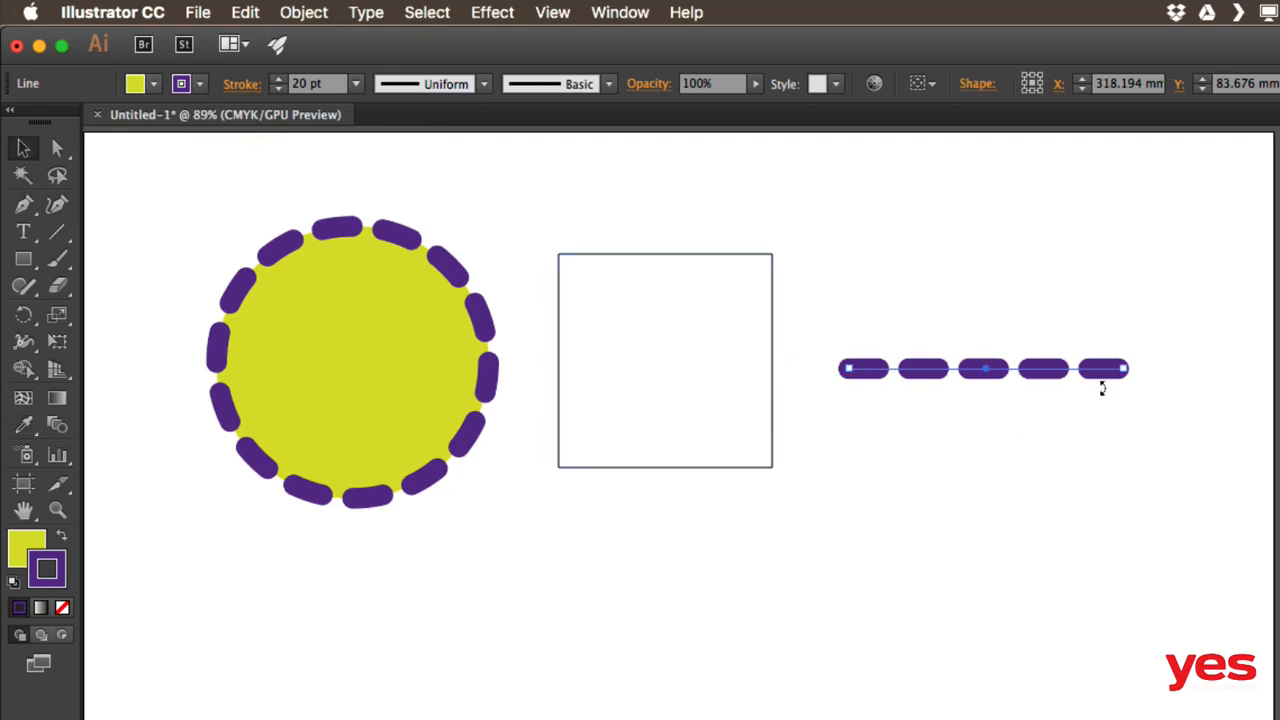
# Select the square and eyedrop the circle's yellow fill and purple dashed stroke onto it
pyautogui.moveTo(629, 206); pyautogui.dragTo(665, 326)
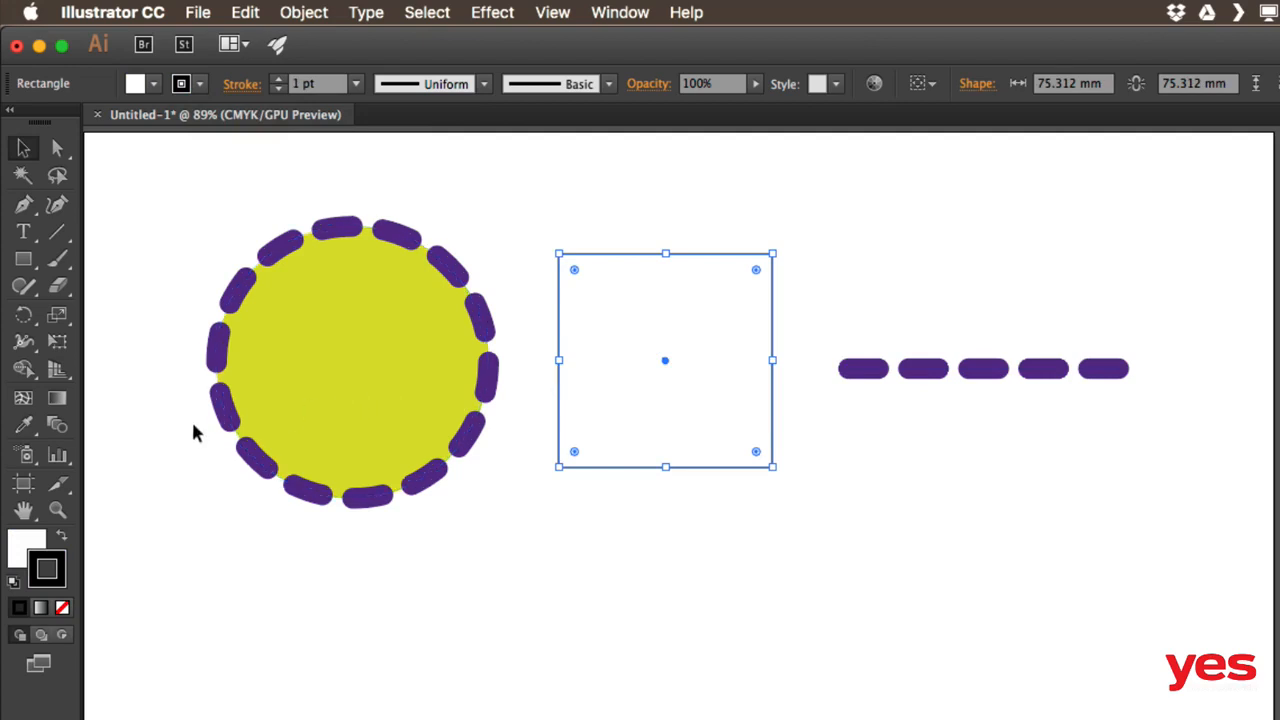
pyautogui.click(26, 428)
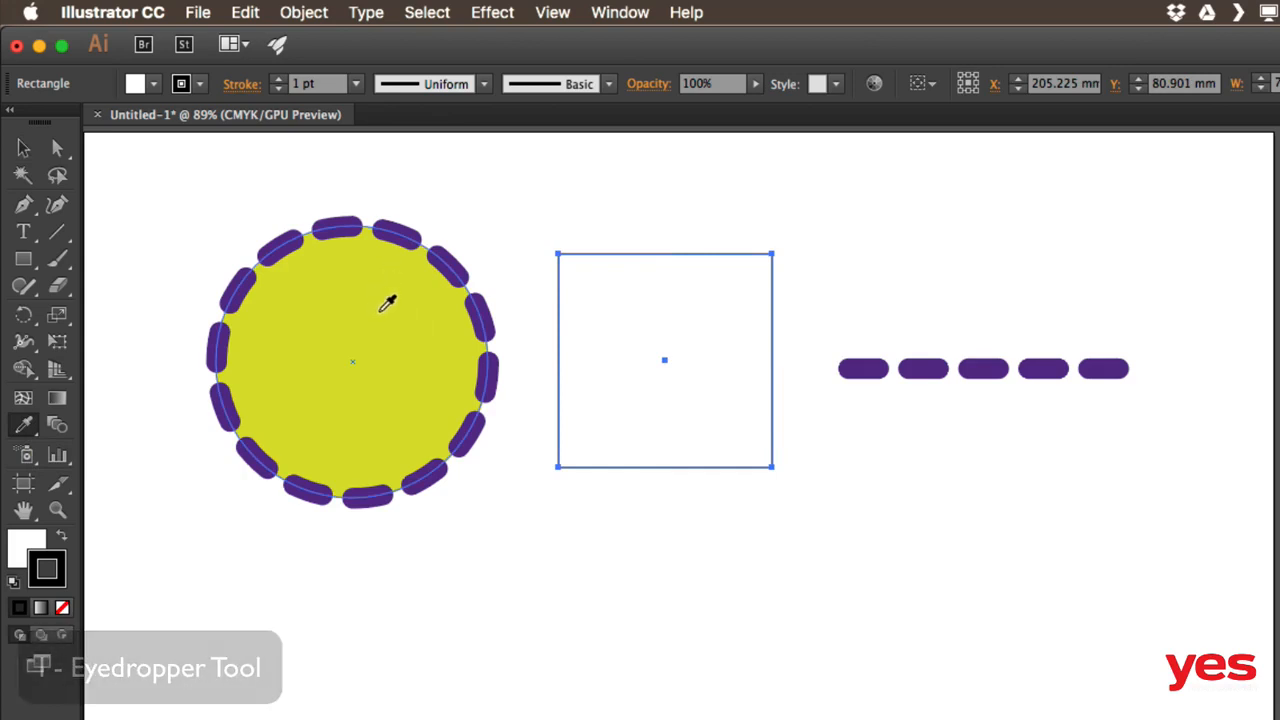
pyautogui.click(380, 302)
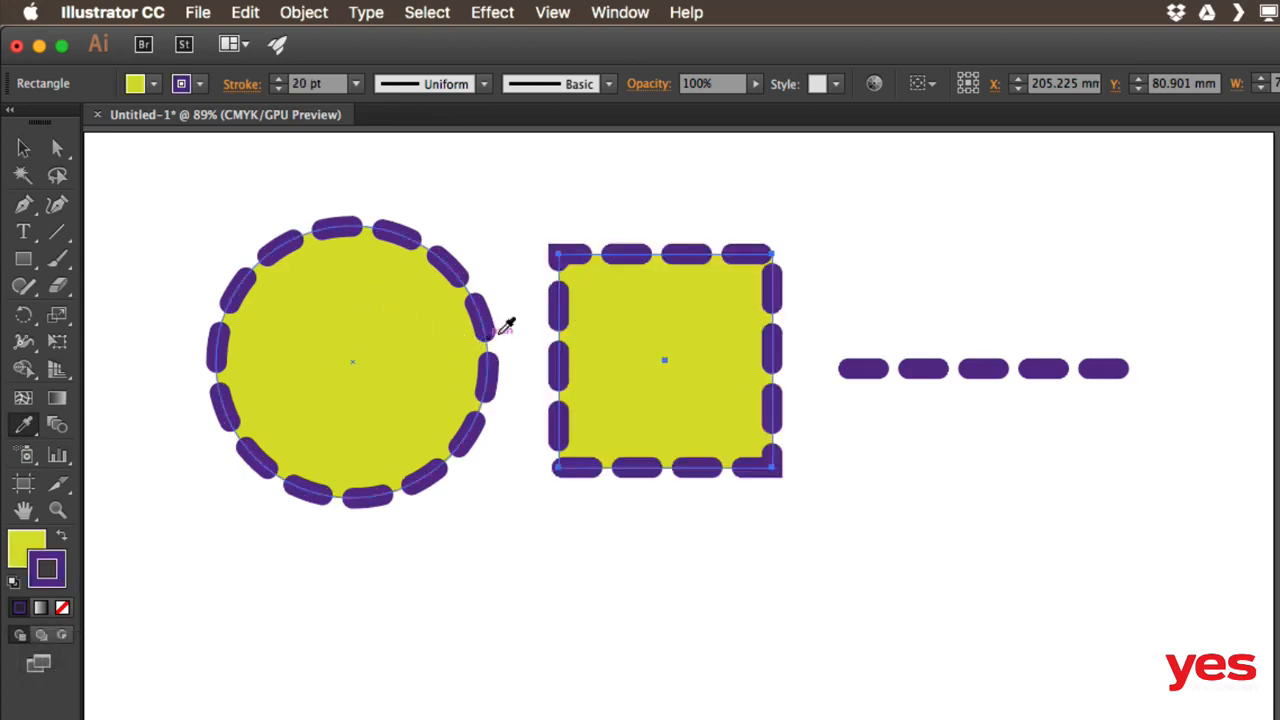
pyautogui.press('v')
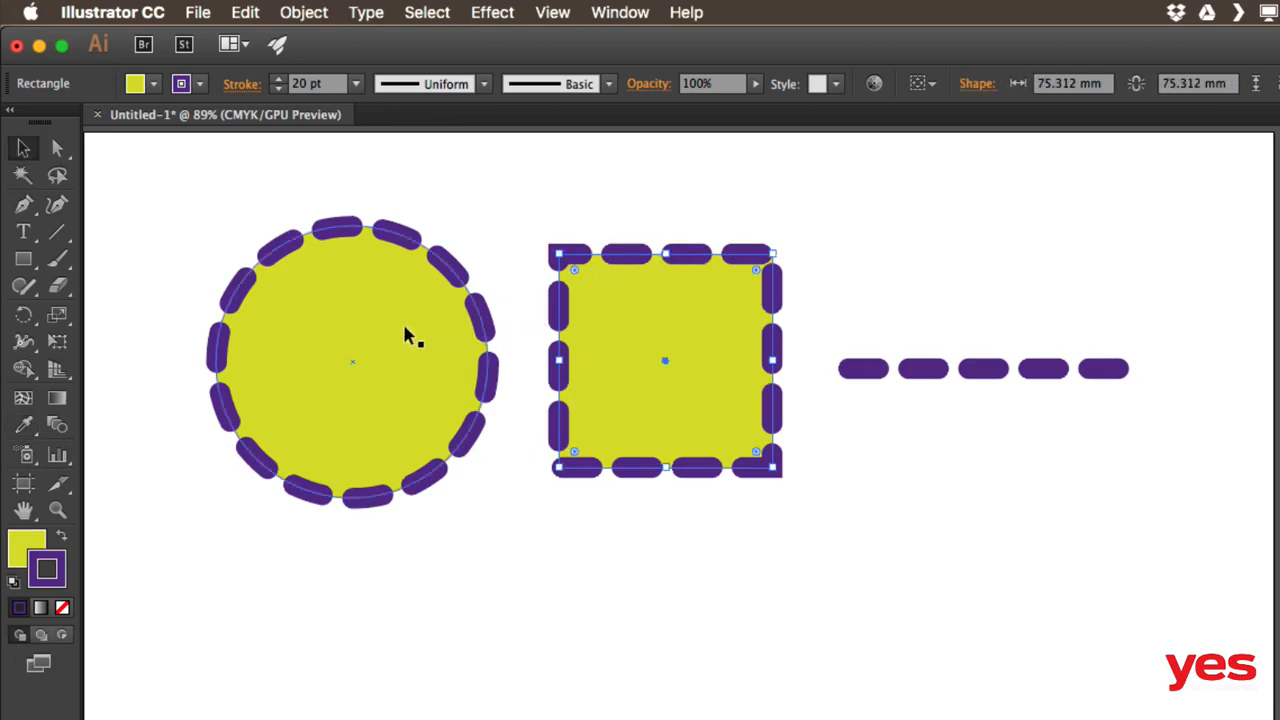
# Align the square's dashes to corners and path ends, adjusting lengths to fit
pyautogui.click(242, 86)
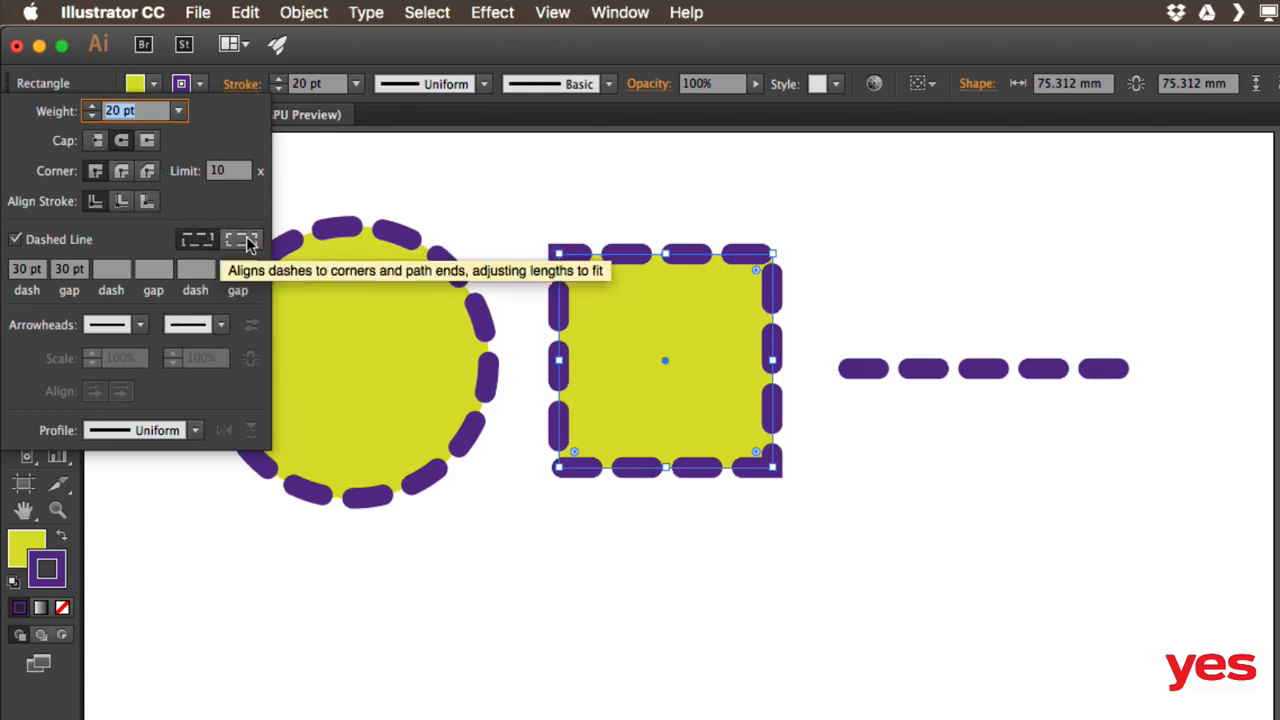
pyautogui.click(243, 243)
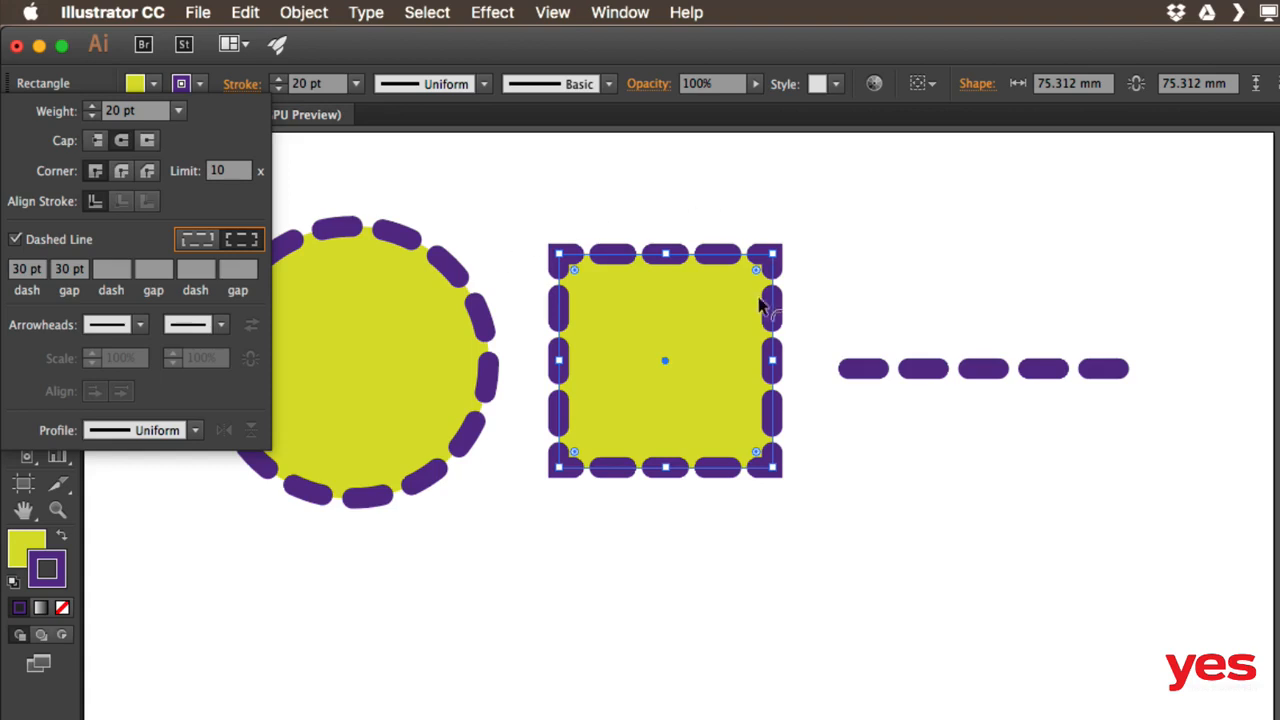
pyautogui.click(196, 238)
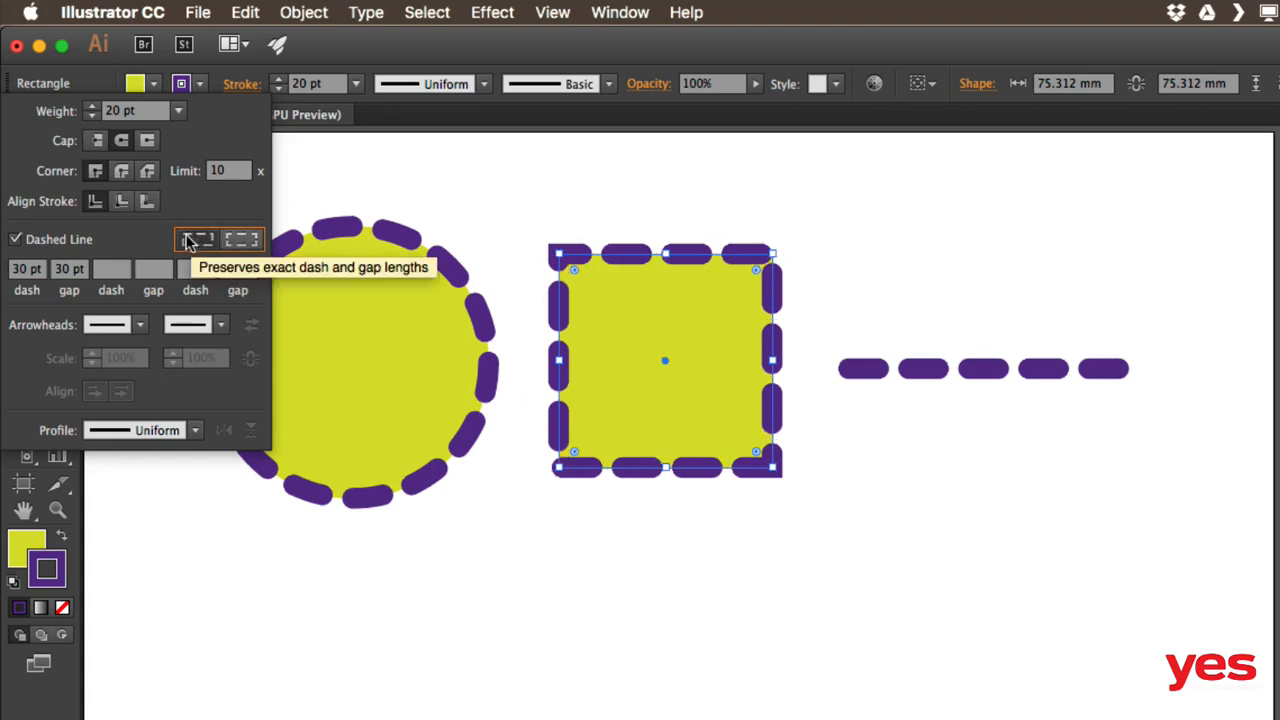
pyautogui.click(241, 239)
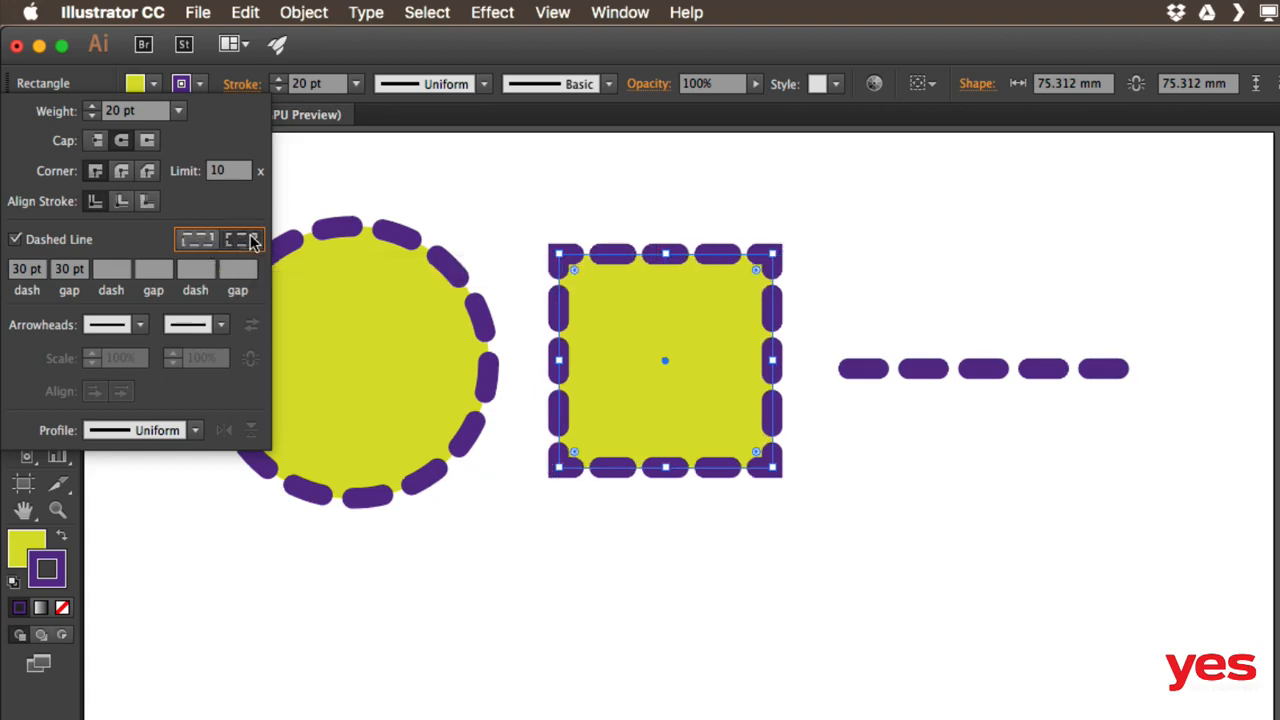
pyautogui.click(197, 246)
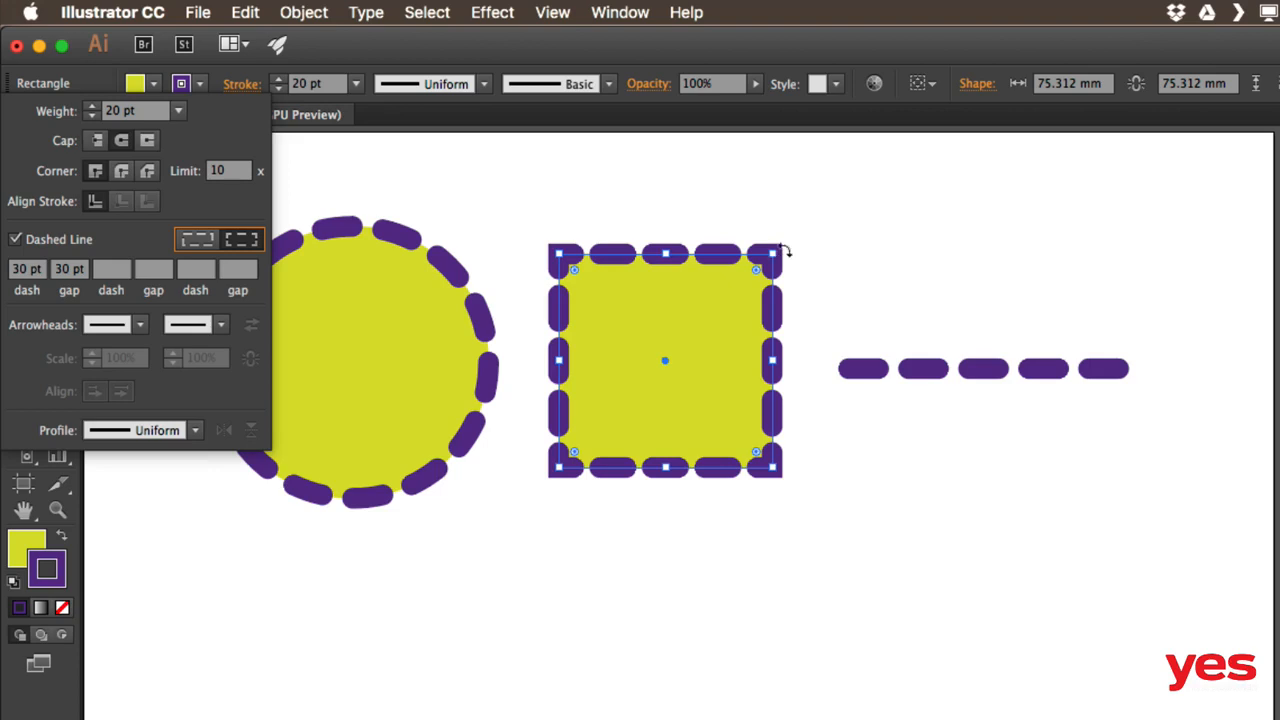
# After testing 30/40 pt weights and joins, set the square's stroke to 20 pt with Round Join
pyautogui.click(122, 176)
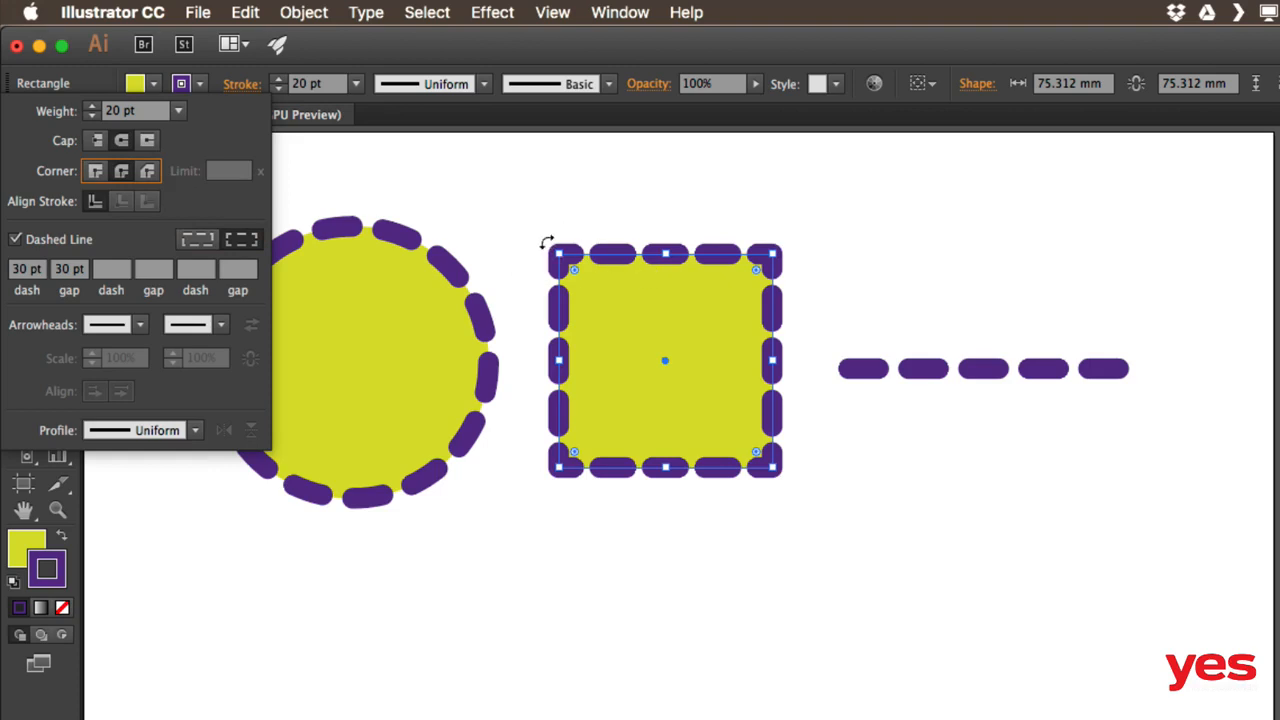
pyautogui.keyDown('shift'); pyautogui.click(91, 108); pyautogui.keyUp('shift')
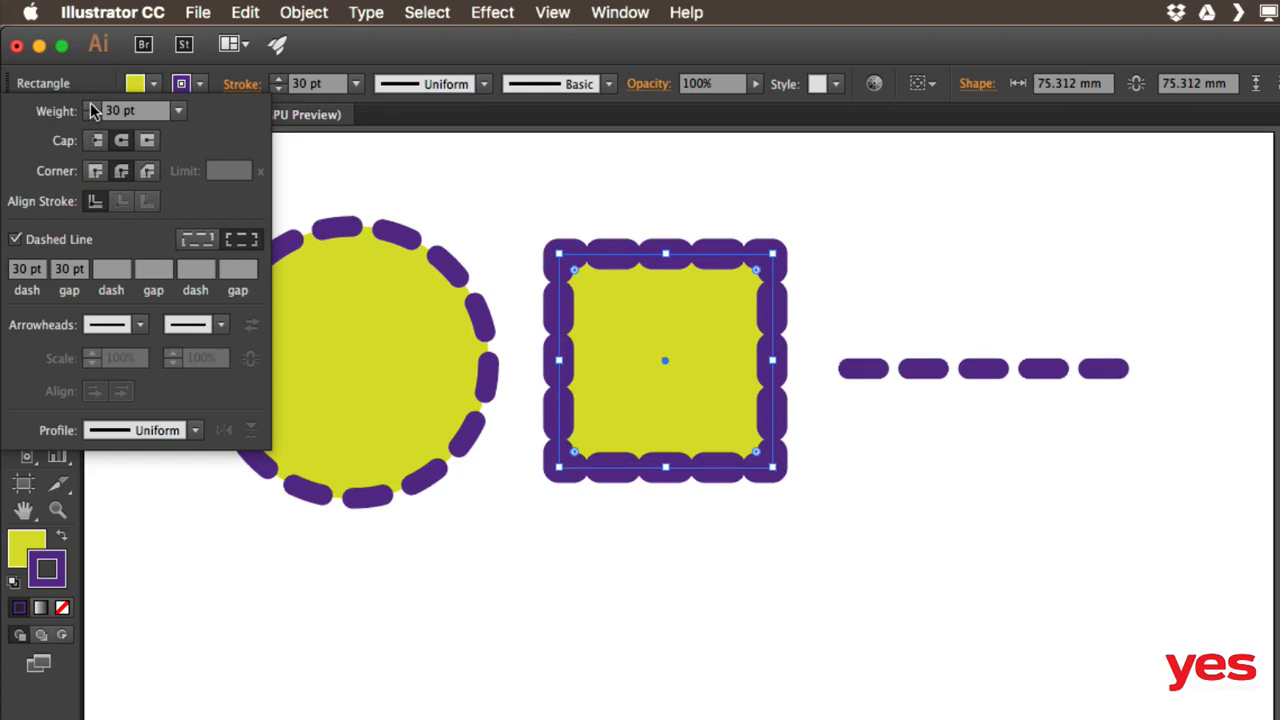
pyautogui.keyDown('shift'); pyautogui.click(91, 107); pyautogui.keyUp('shift')
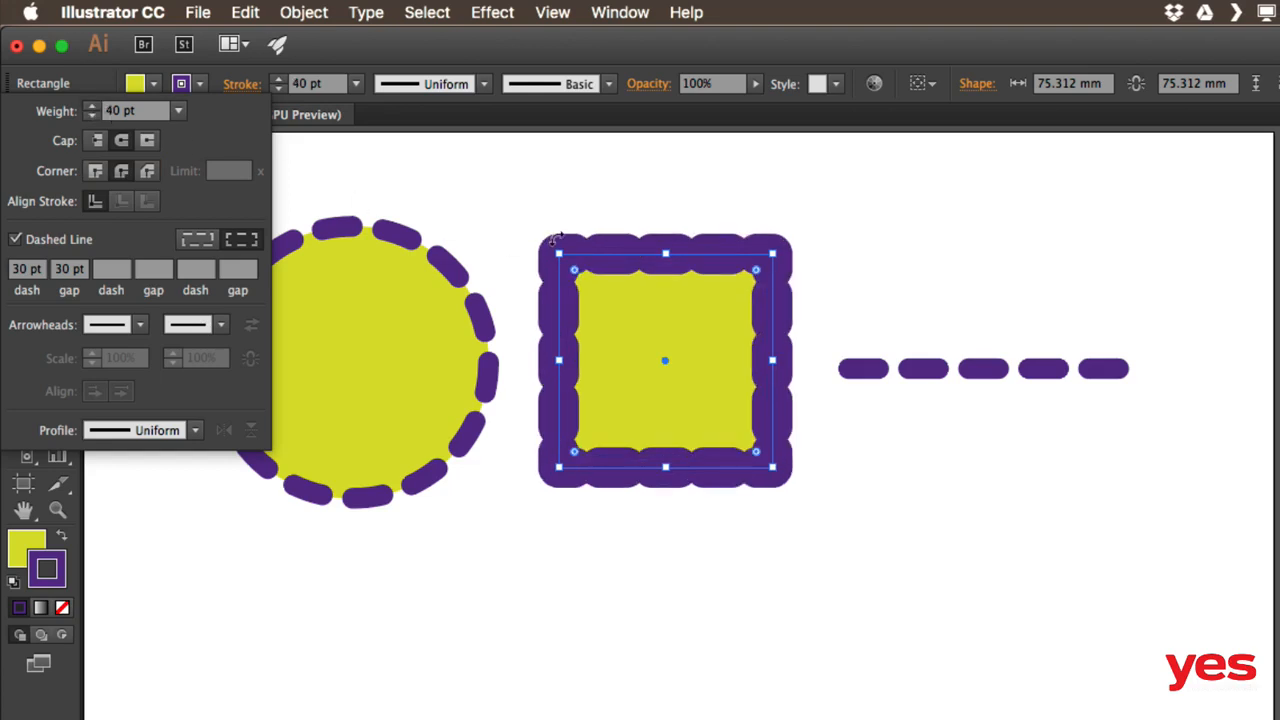
pyautogui.click(95, 171)
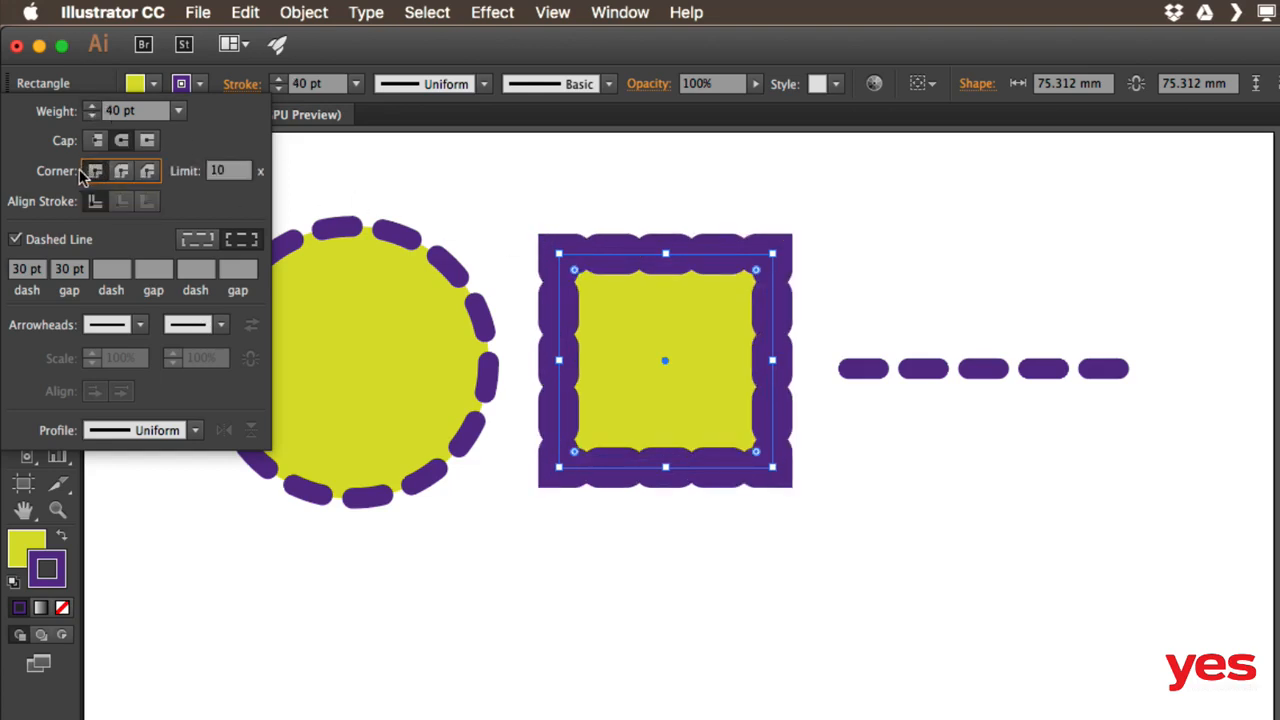
pyautogui.click(120, 167)
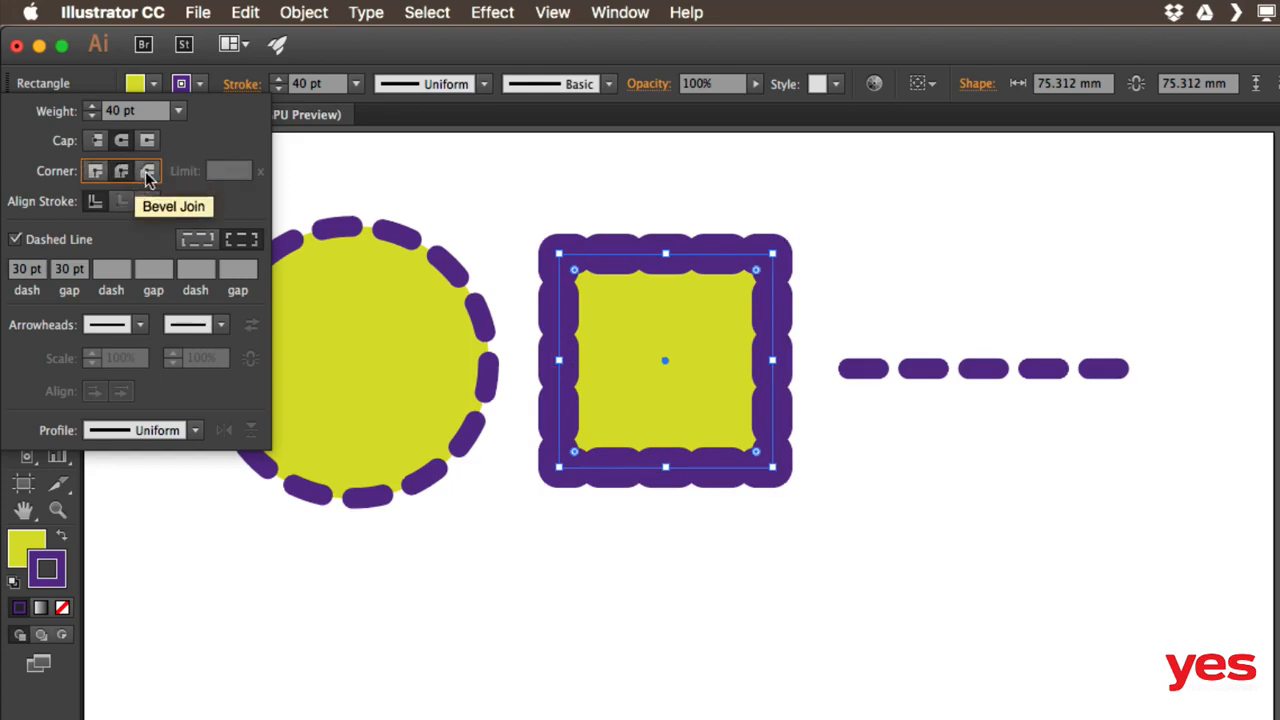
pyautogui.click(147, 173)
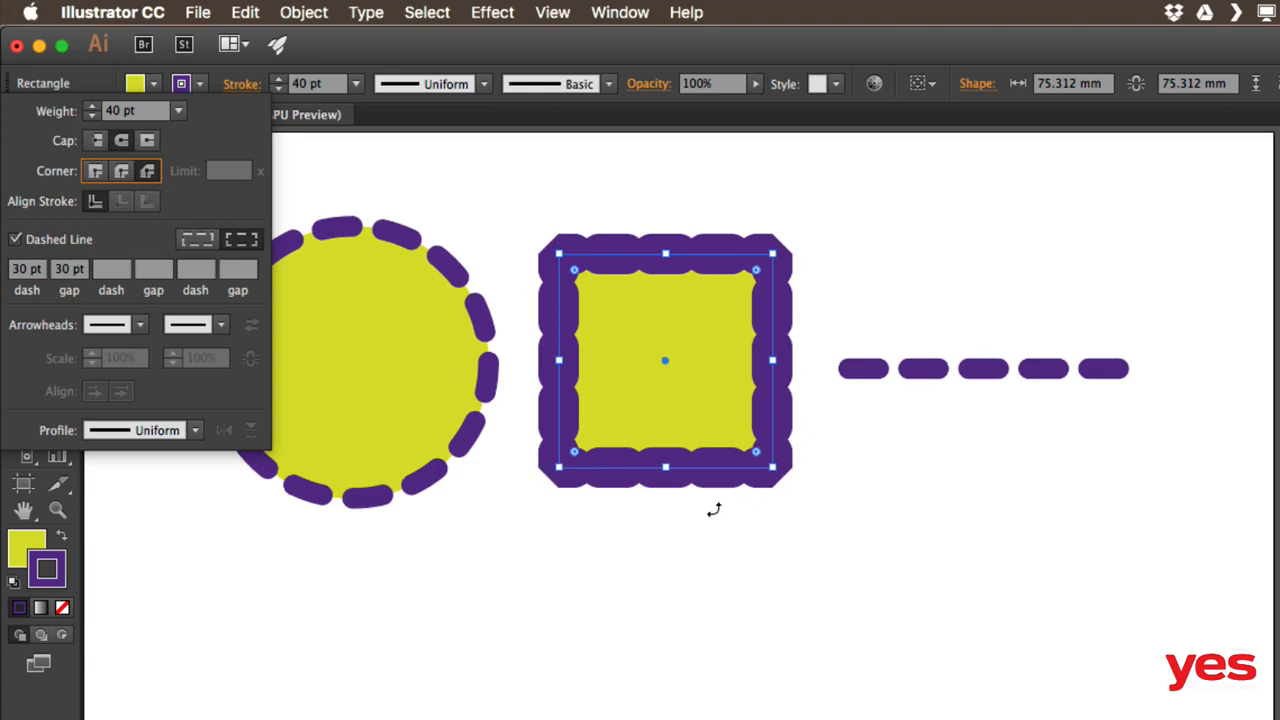
pyautogui.keyDown('shift'); pyautogui.click(91, 117); pyautogui.keyUp('shift')
pyautogui.keyDown('shift'); pyautogui.click(91, 117); pyautogui.keyUp('shift')
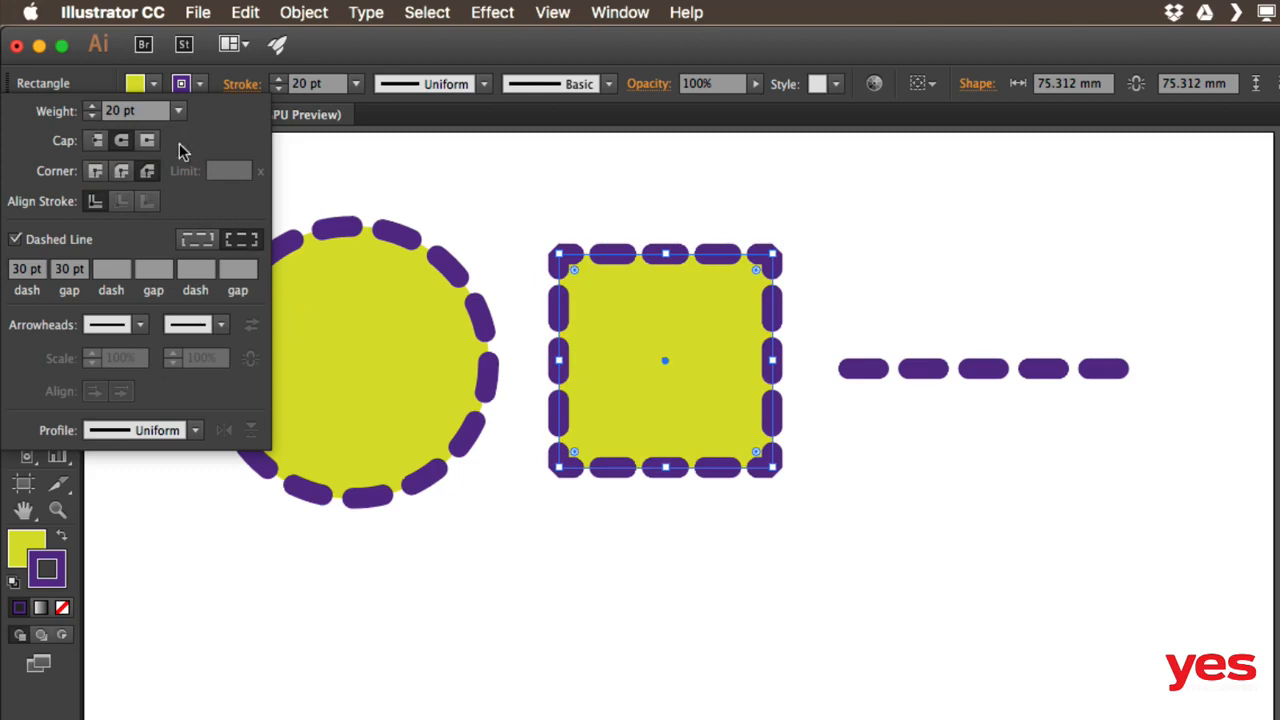
pyautogui.click(120, 170)
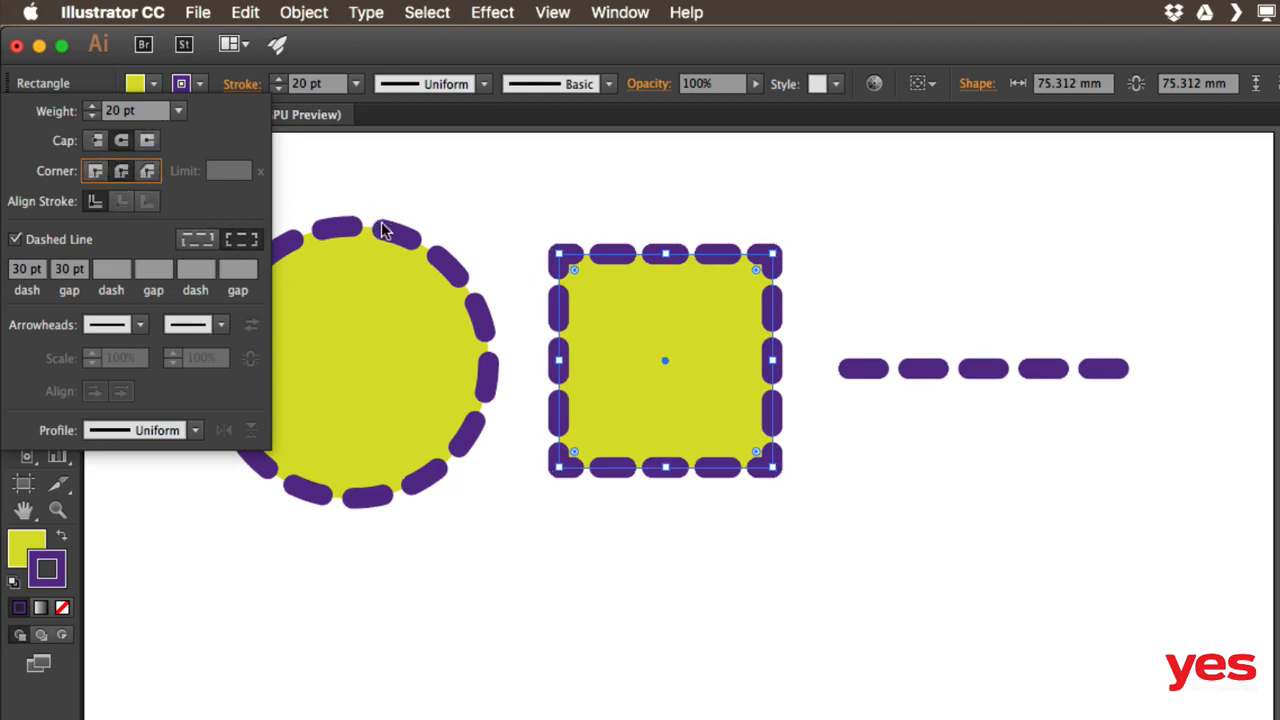
pyautogui.click(977, 370)
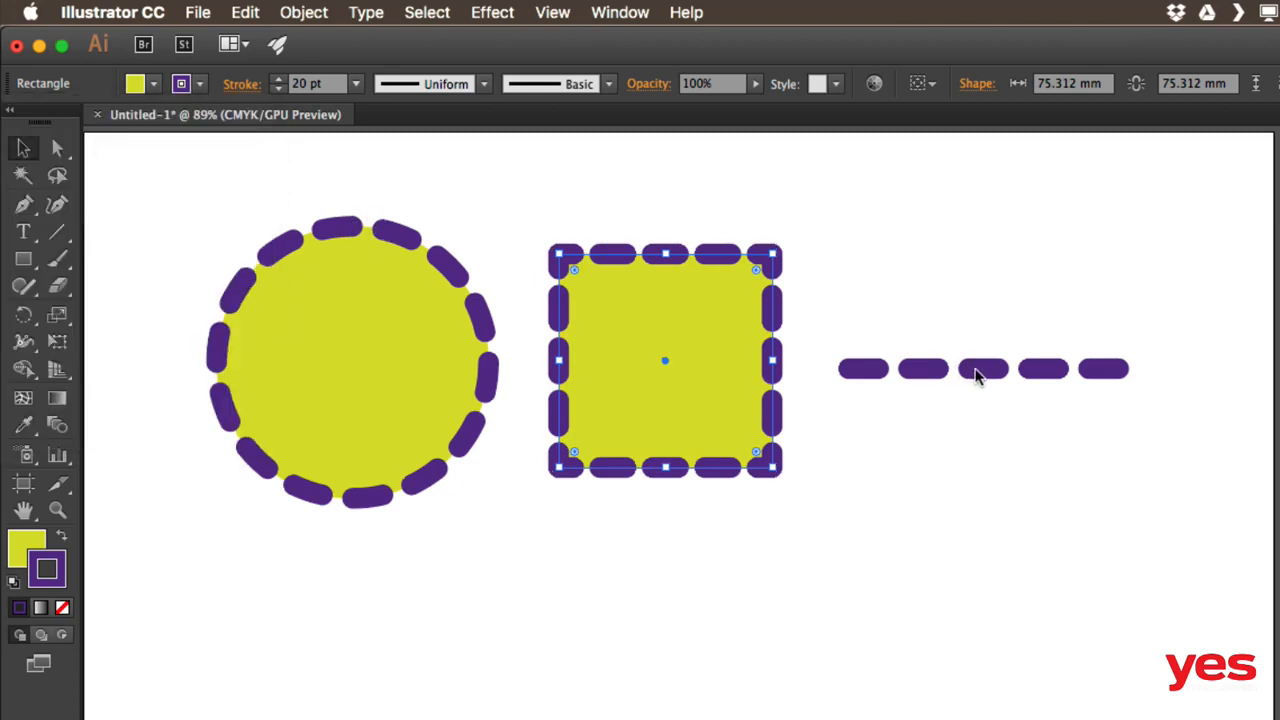
# Move the dashed line below the circle and square and give its start a striped Arrow 30 arrowhead
pyautogui.moveTo(980, 372)
pyautogui.mouseDown()
pyautogui.moveTo(517, 538)
pyautogui.moveTo(562, 600)
pyautogui.mouseUp()
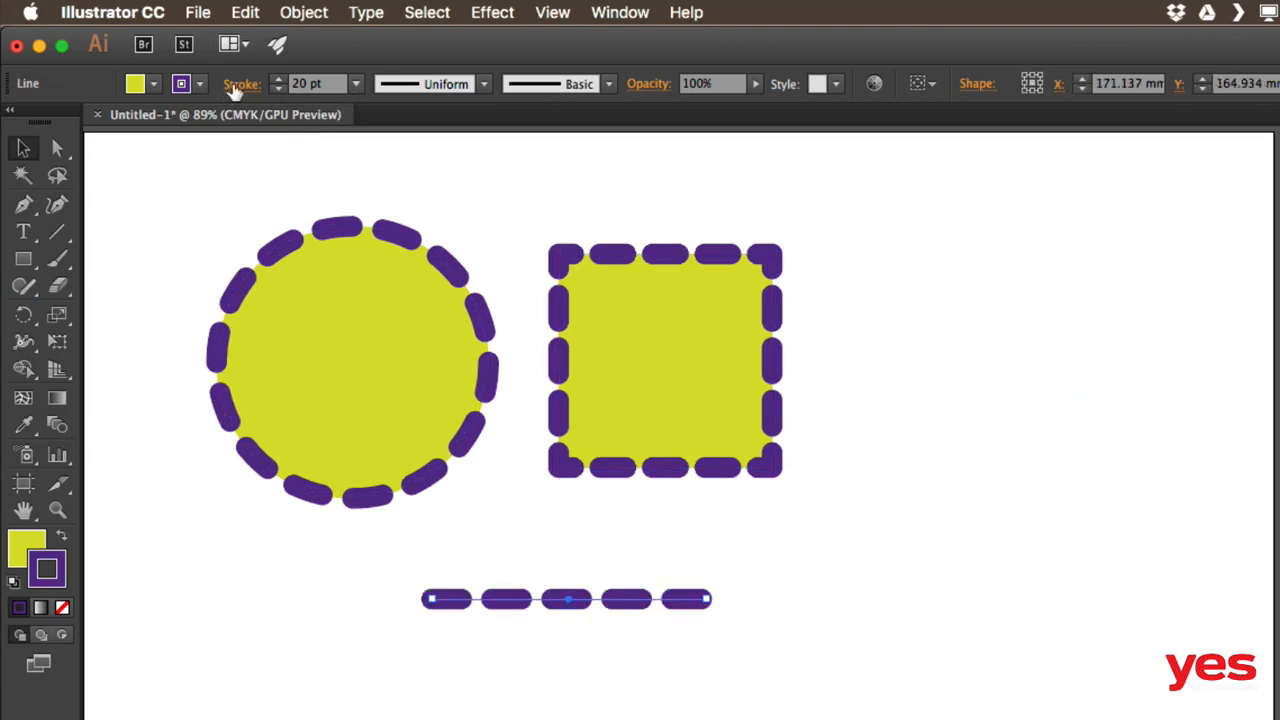
pyautogui.click(242, 86)
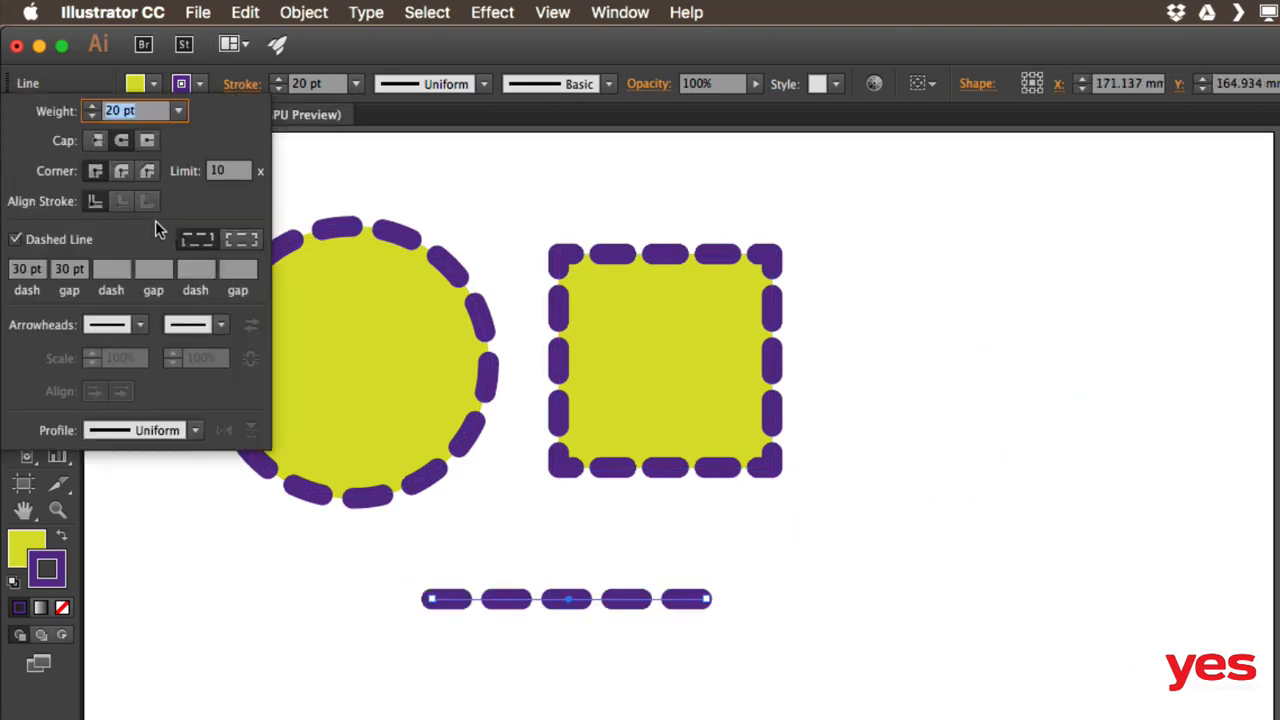
pyautogui.click(141, 328)
pyautogui.moveTo(181, 402); pyautogui.dragTo(177, 549)
pyautogui.scroll(-5, 172, 570)
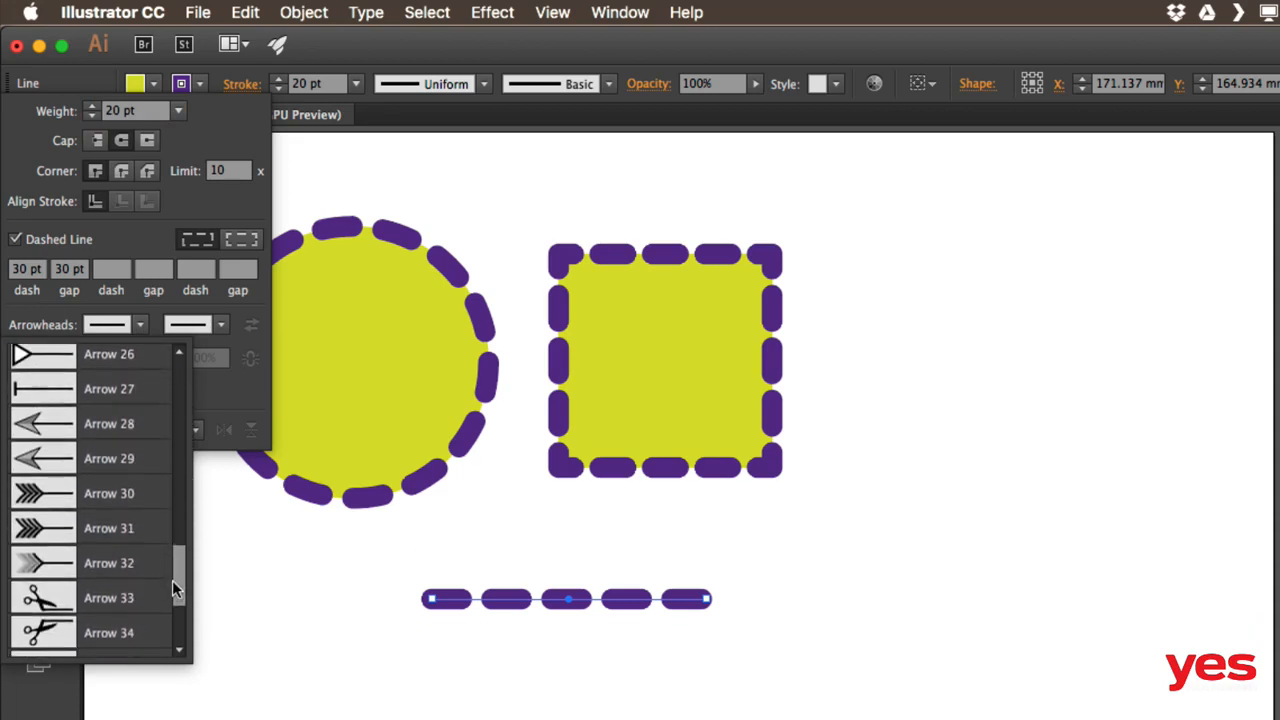
pyautogui.click(110, 483)
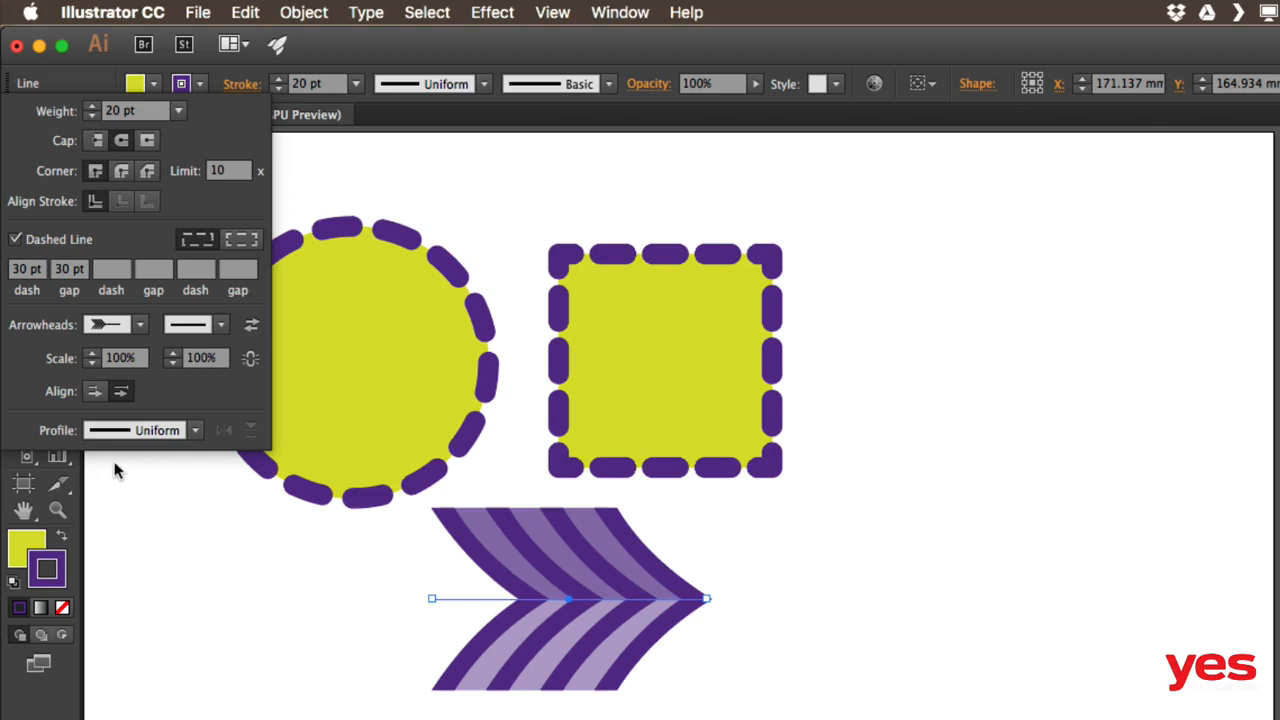
pyautogui.click(221, 324)
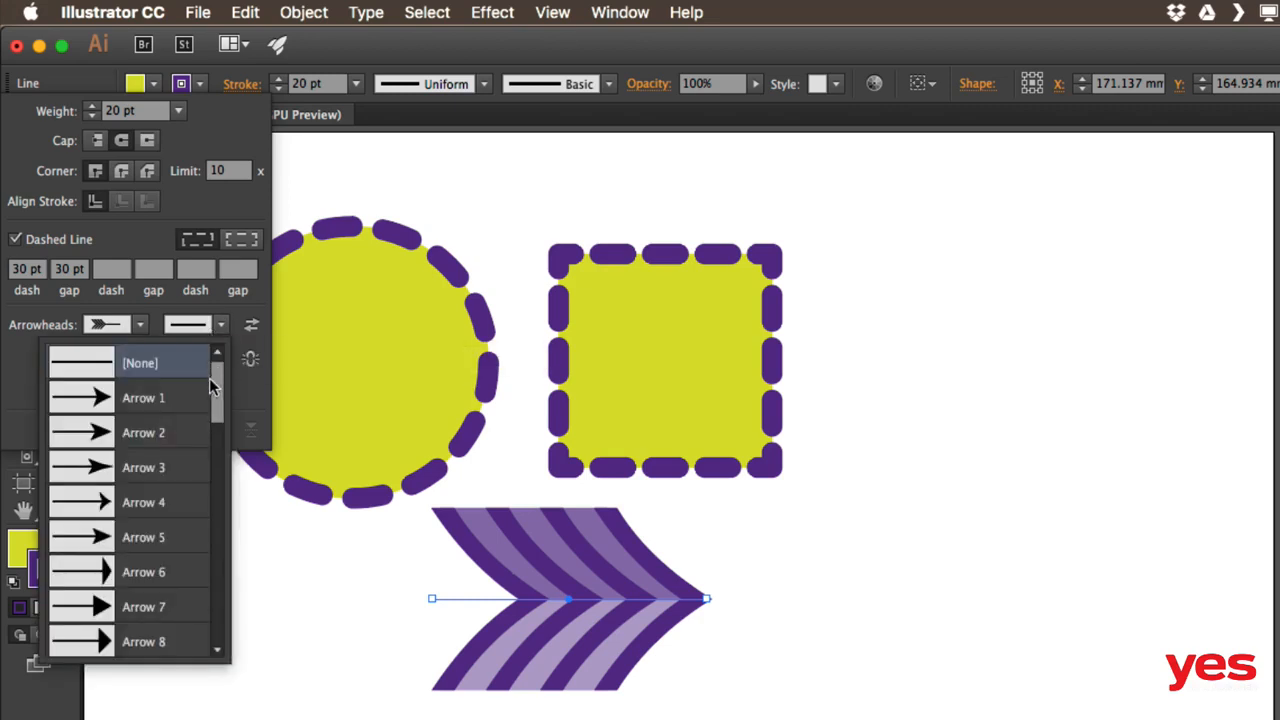
# Add an Arrow 4 end arrowhead and scale the start arrowhead down to 30%
pyautogui.click(152, 503)
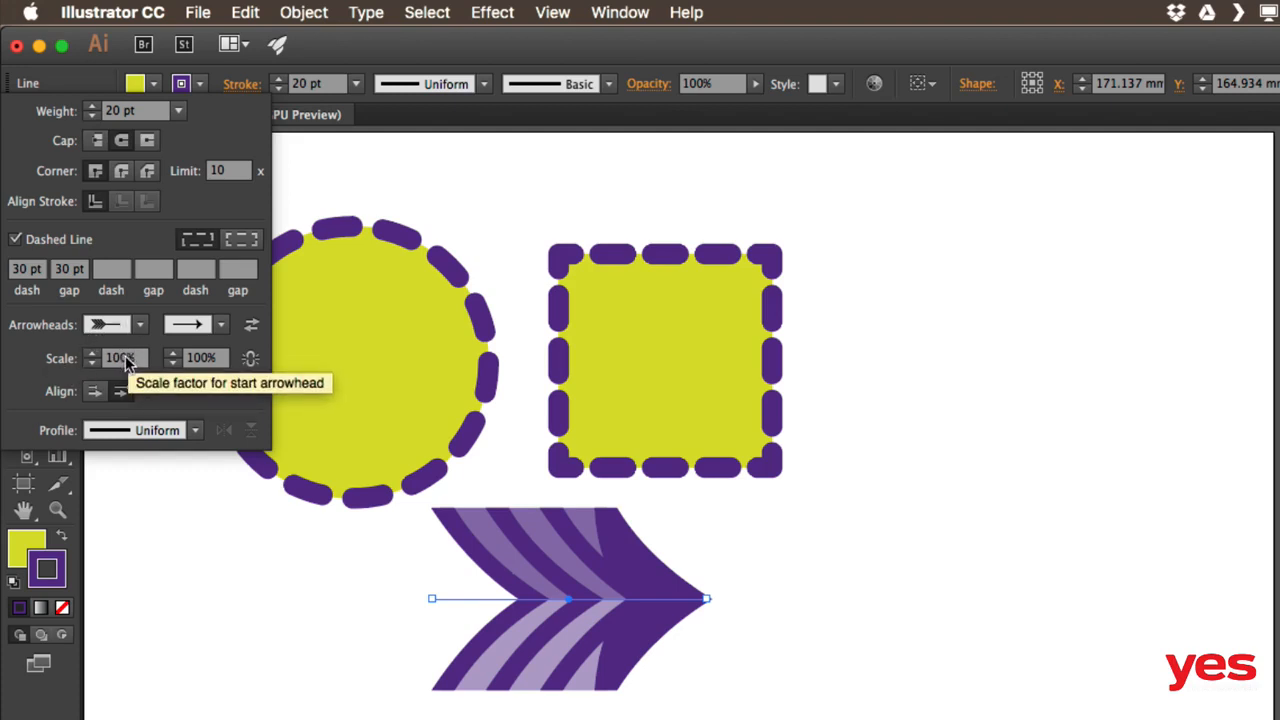
pyautogui.click(92, 362)
pyautogui.click(92, 362)
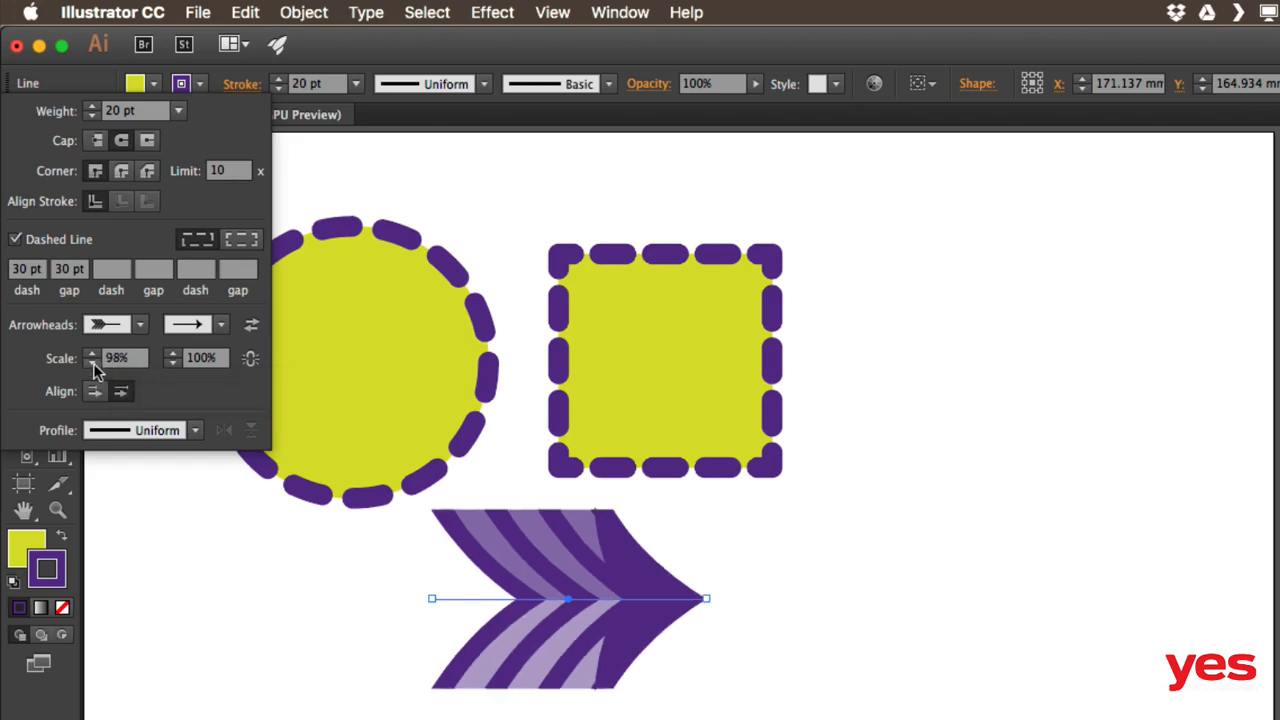
pyautogui.click(91, 364)
pyautogui.click(91, 364)
pyautogui.click(91, 365)
pyautogui.click(91, 365)
pyautogui.click(91, 365)
pyautogui.click(91, 365)
pyautogui.click(91, 365)
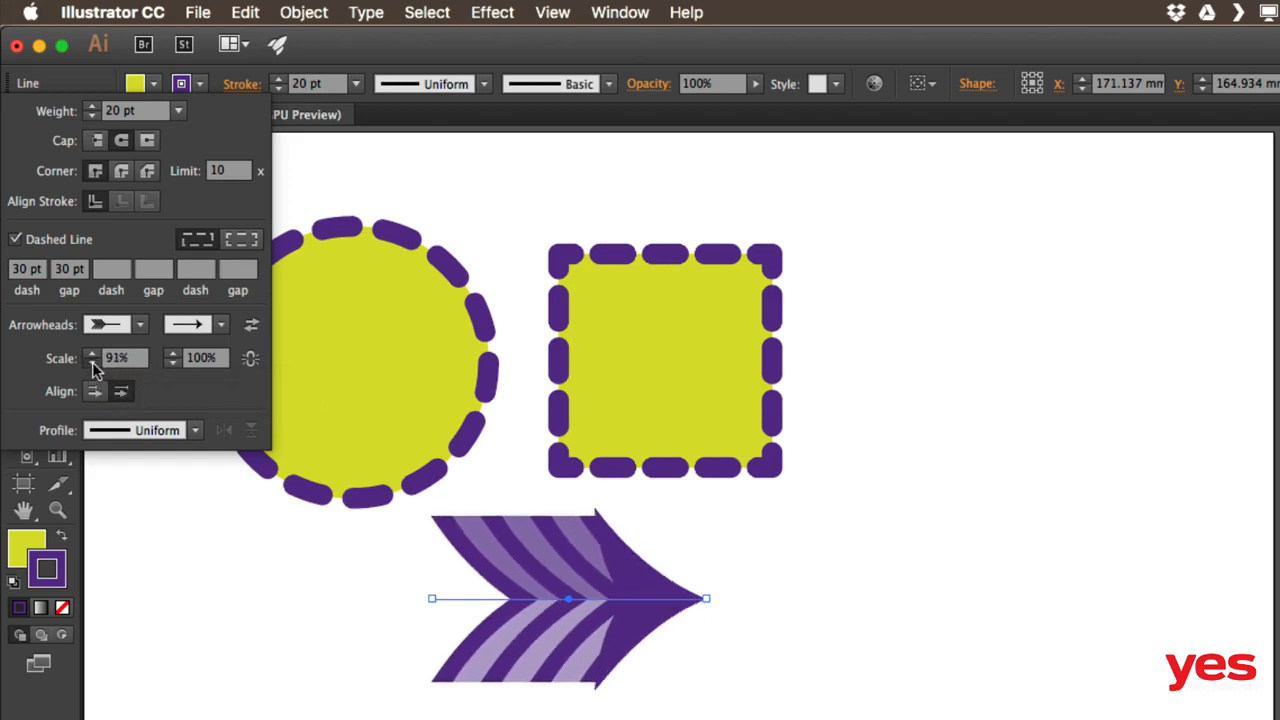
pyautogui.click(91, 365)
pyautogui.click(91, 365)
pyautogui.click(91, 365)
pyautogui.click(91, 365)
pyautogui.click(91, 365)
pyautogui.click(91, 365)
pyautogui.click(91, 365)
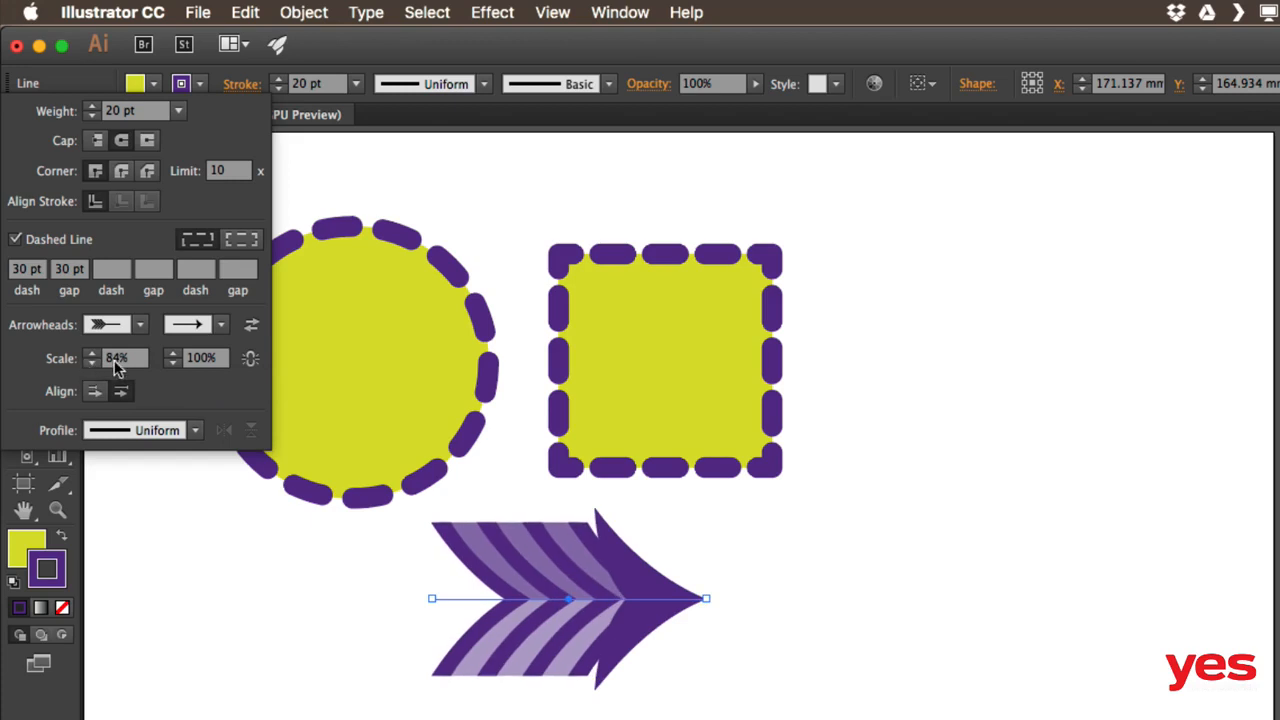
pyautogui.click(92, 364)
pyautogui.click(92, 364)
pyautogui.click(92, 364)
pyautogui.click(92, 364)
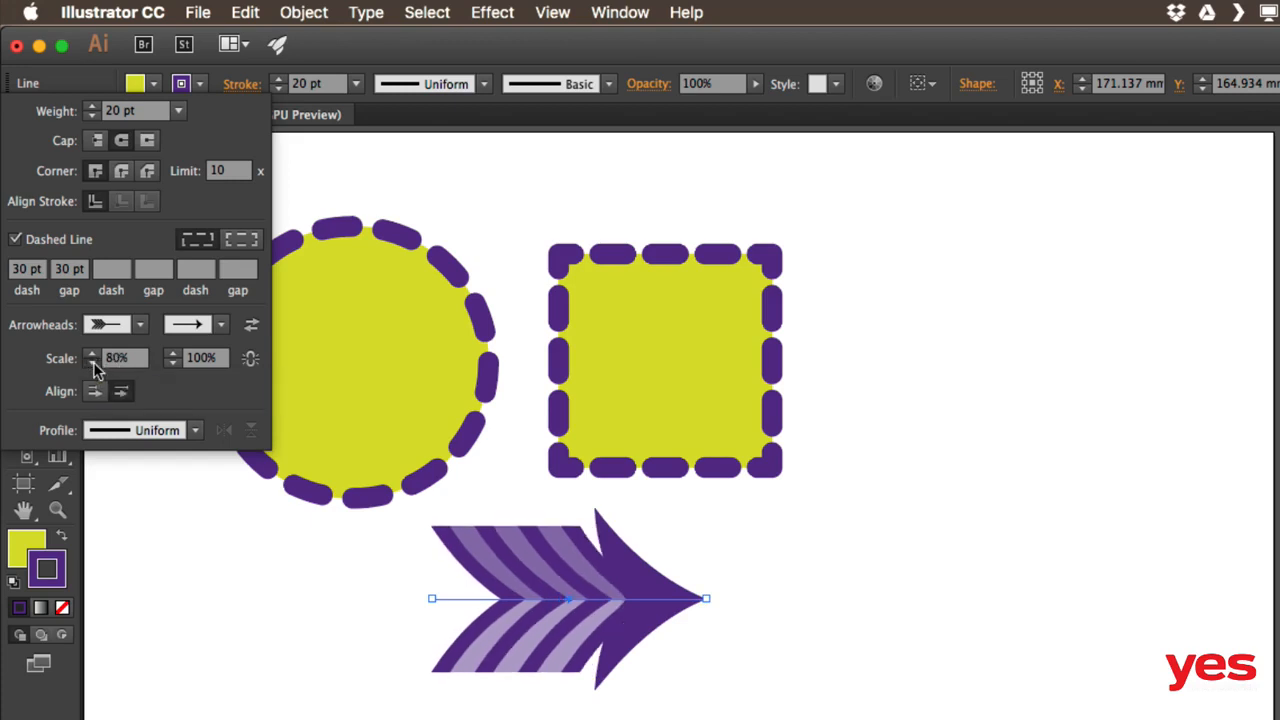
pyautogui.keyDown('shift'); pyautogui.click(92, 365); pyautogui.keyUp('shift')
pyautogui.keyDown('shift'); pyautogui.click(92, 365); pyautogui.keyUp('shift')
pyautogui.keyDown('shift'); pyautogui.click(92, 365); pyautogui.keyUp('shift')
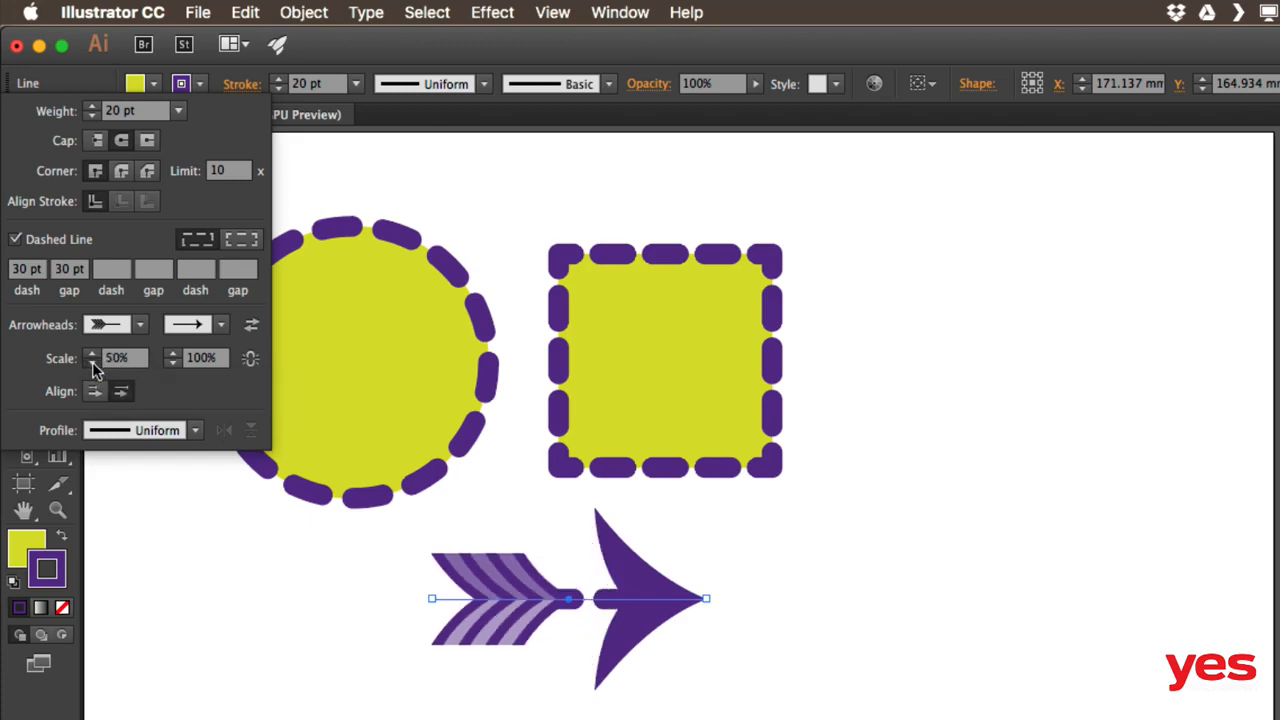
pyautogui.keyDown('shift'); pyautogui.click(92, 365); pyautogui.keyUp('shift')
pyautogui.keyDown('shift'); pyautogui.click(92, 365); pyautogui.keyUp('shift')
pyautogui.keyDown('shift'); pyautogui.click(92, 365); pyautogui.keyUp('shift')
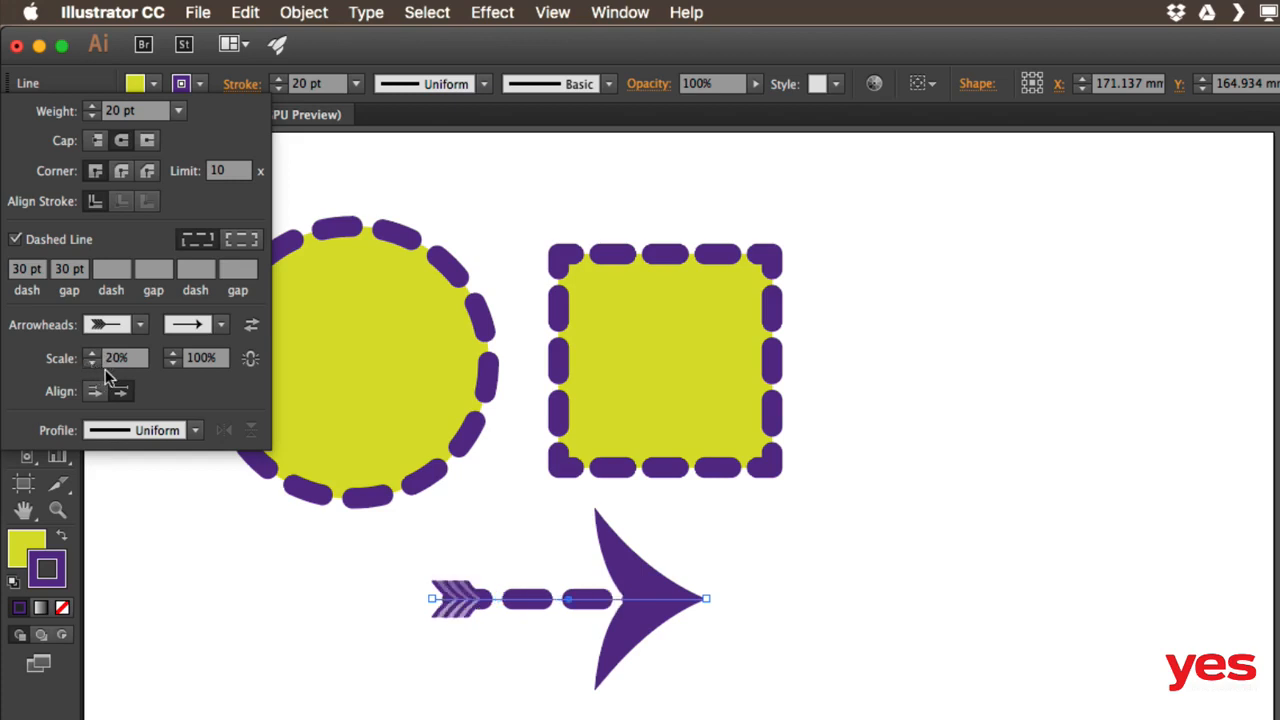
pyautogui.keyDown('shift'); pyautogui.click(92, 354); pyautogui.keyUp('shift')
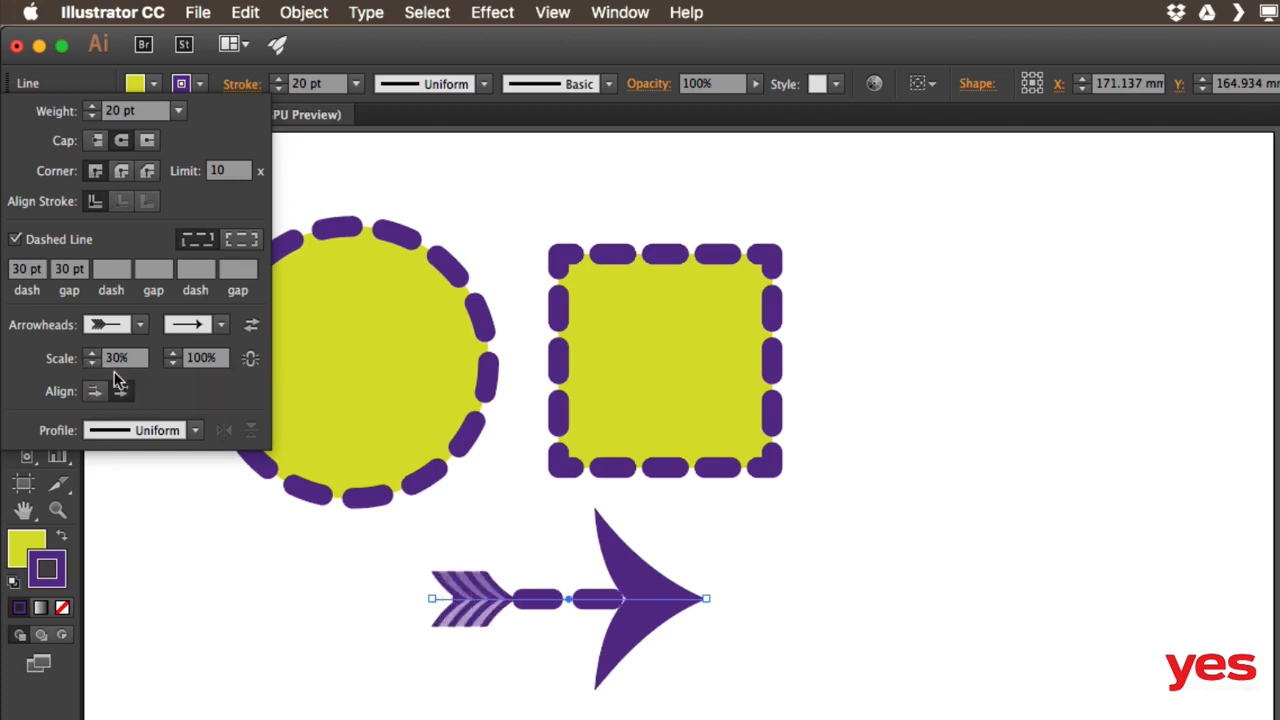
# Set the end arrowhead's scale to 30%
pyautogui.click(181, 364)
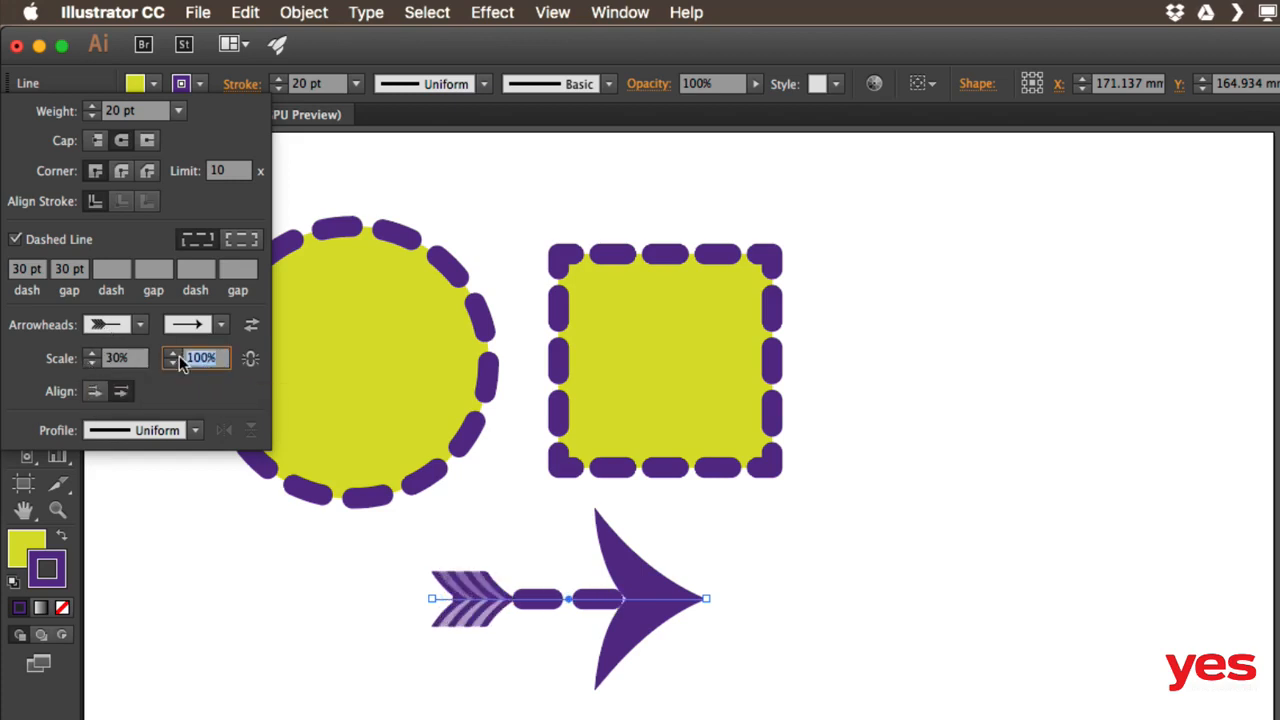
pyautogui.write('30')
pyautogui.press('Return')
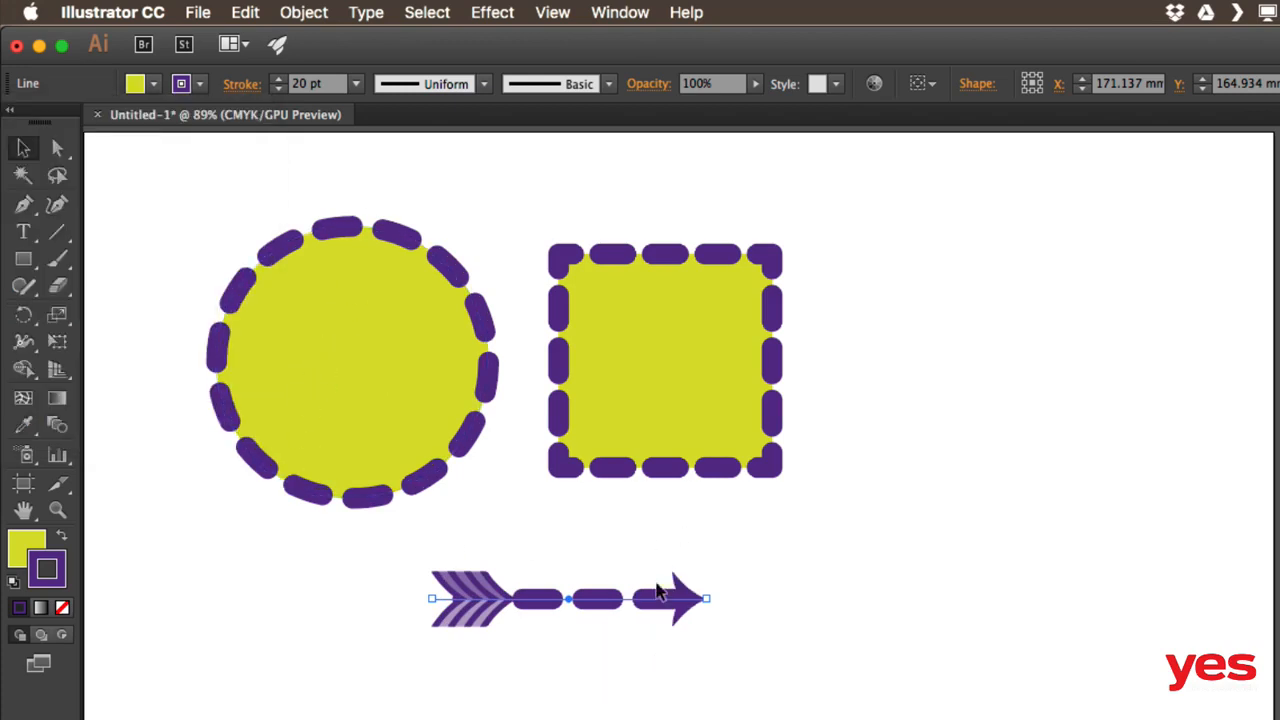
# Enlarge the end arrowhead to 50% and extend the arrow tips beyond the path ends
pyautogui.click(241, 83)
pyautogui.click(175, 355)
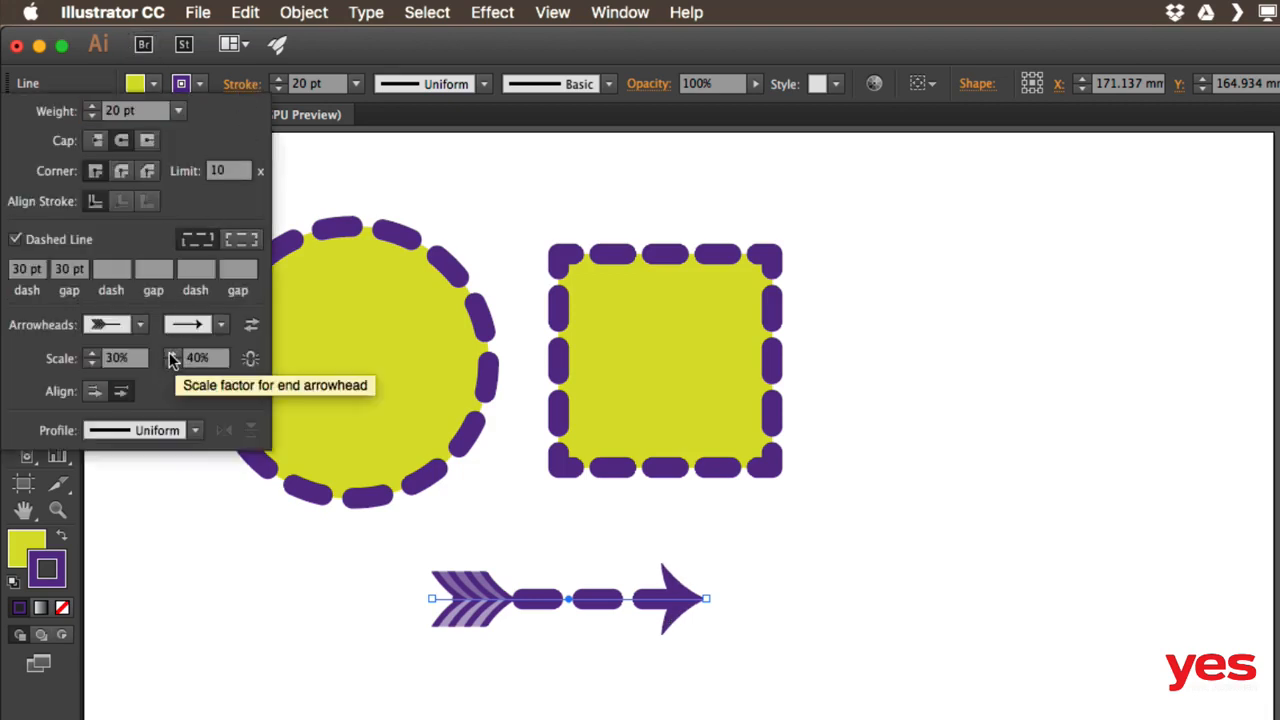
pyautogui.click(172, 355)
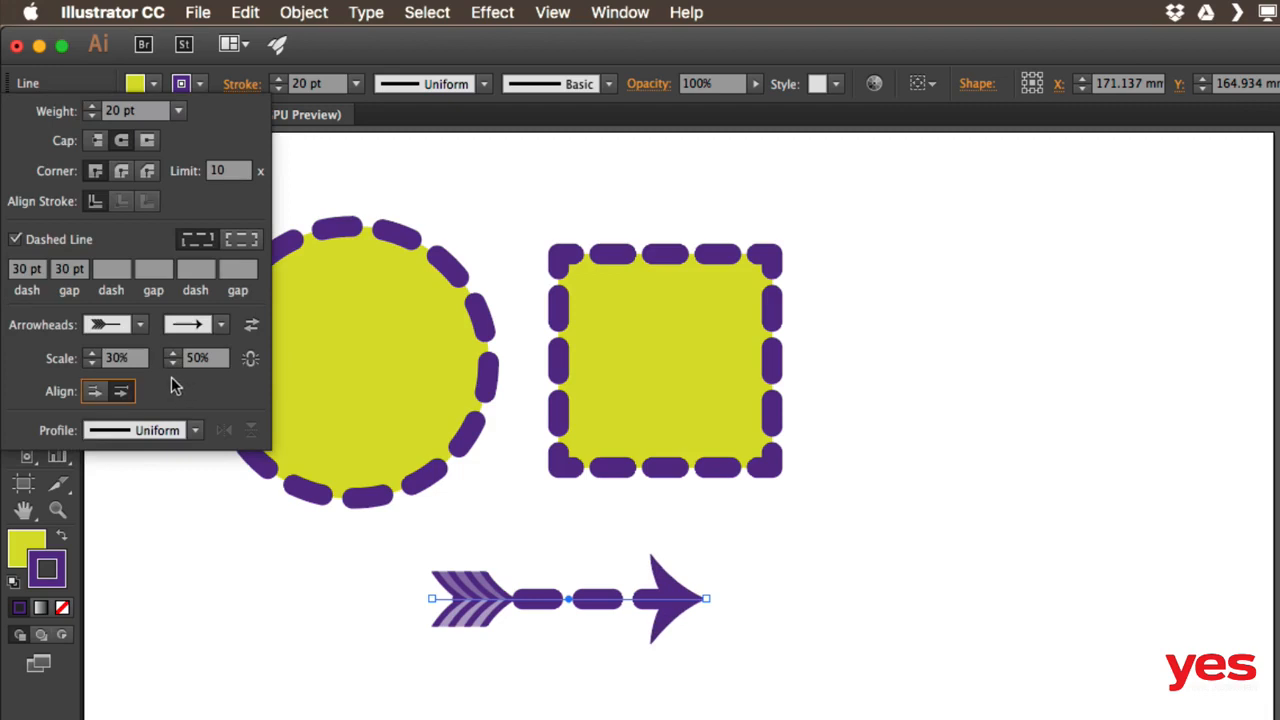
pyautogui.click(120, 396)
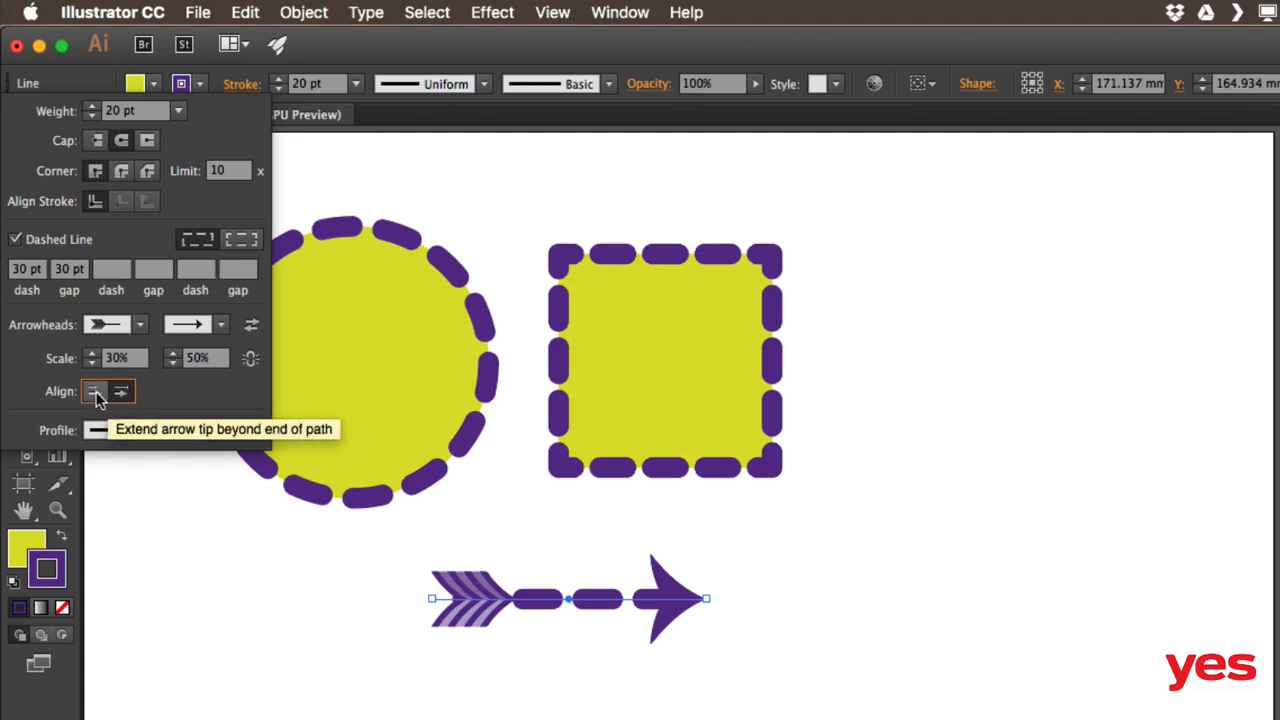
pyautogui.click(93, 393)
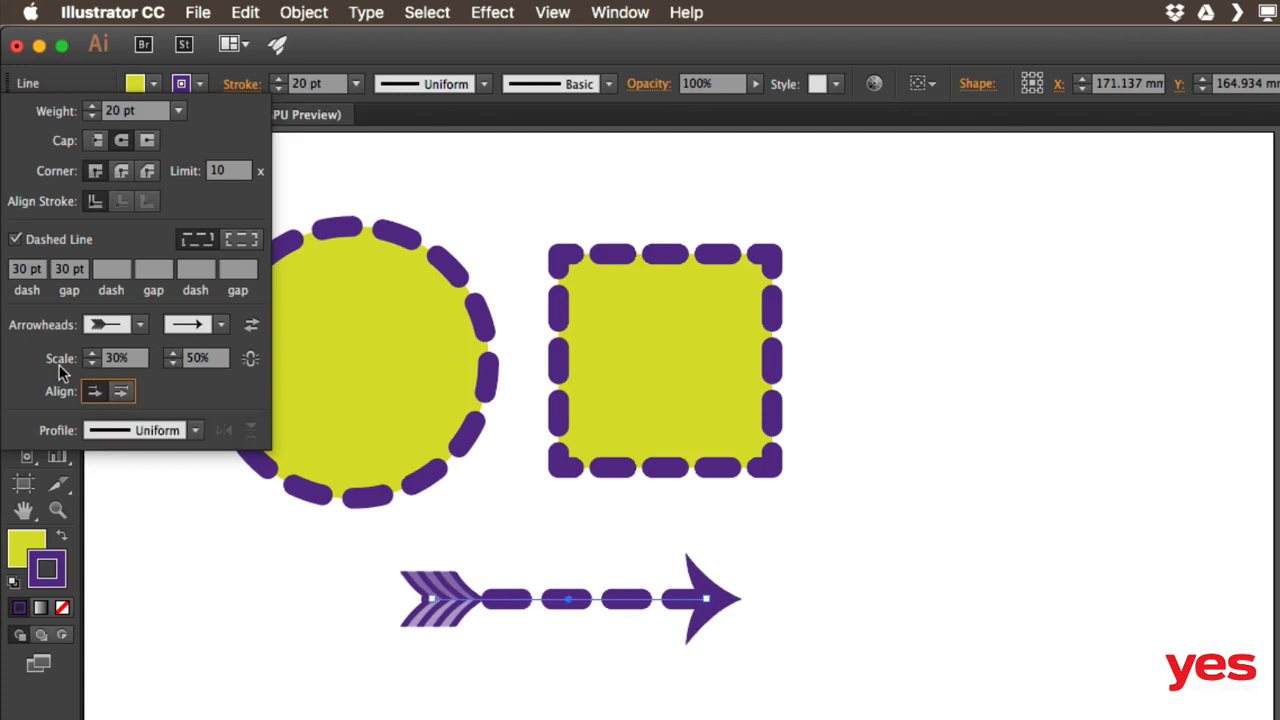
# Make the arrow's shaft solid, keep it pointing right, and lengthen it by dragging its tip
pyautogui.click(15, 240)
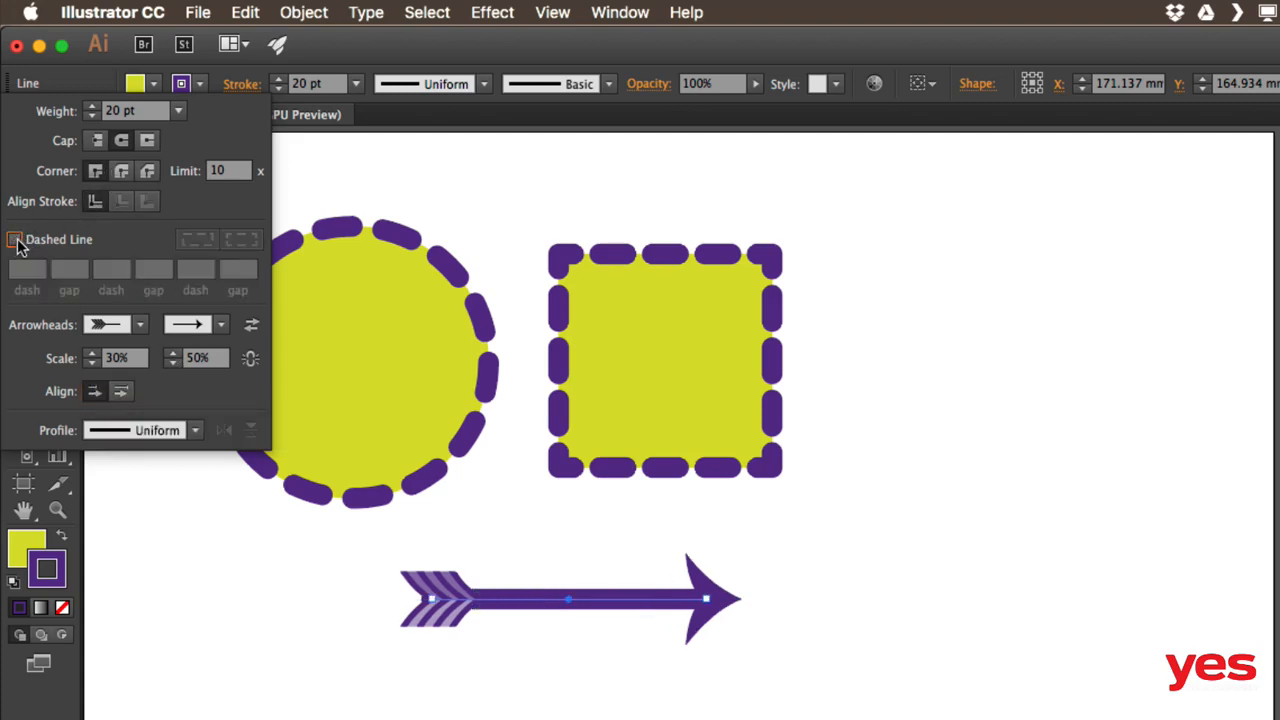
pyautogui.click(252, 327)
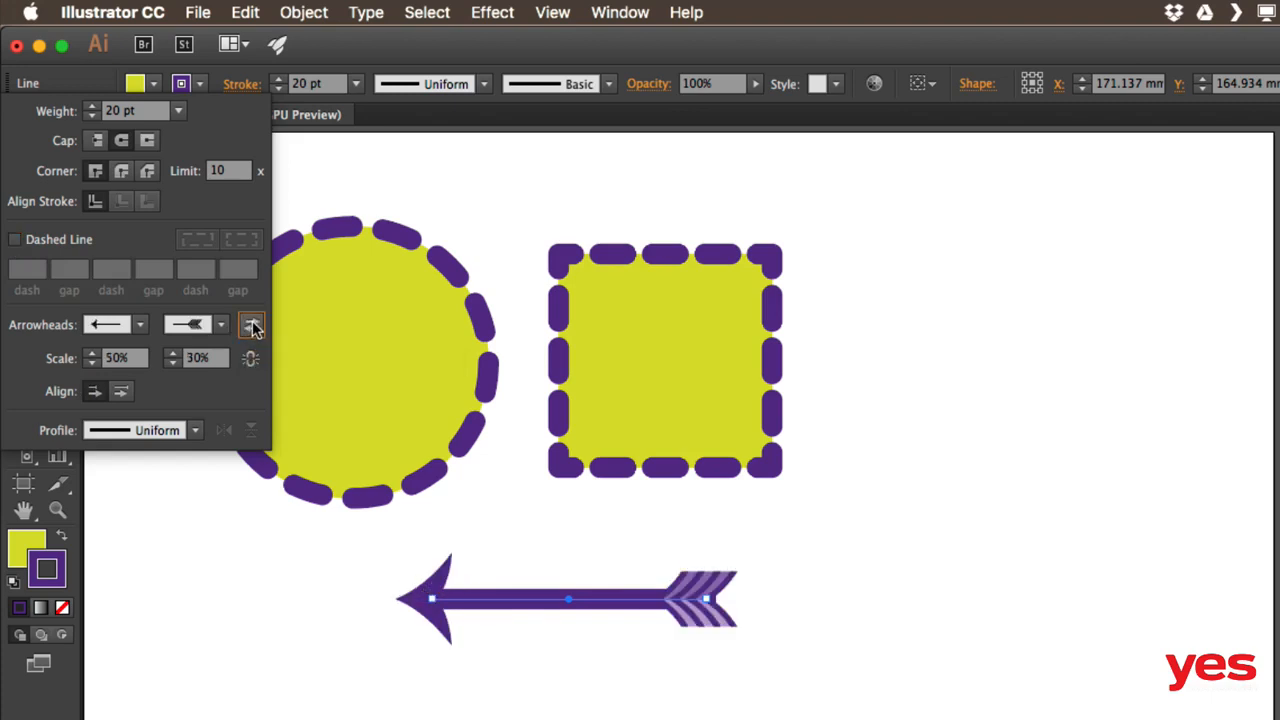
pyautogui.click(252, 325)
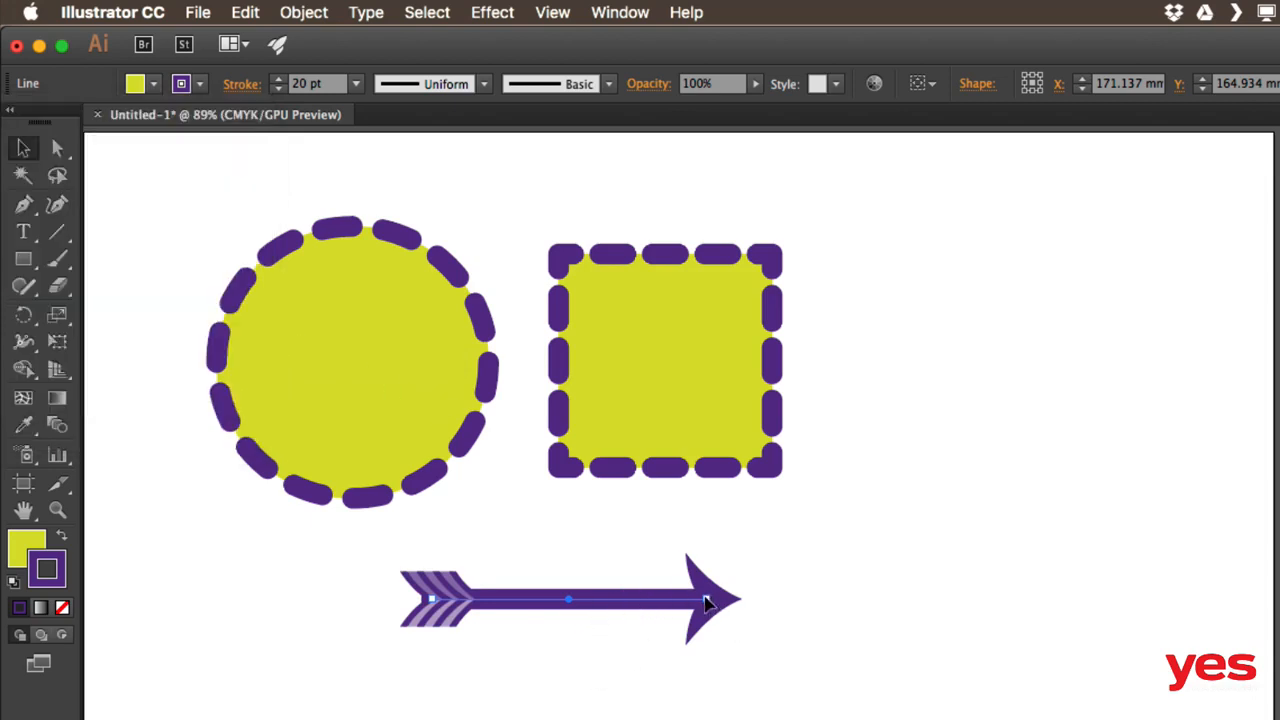
pyautogui.moveTo(705, 601); pyautogui.dragTo(895, 606)
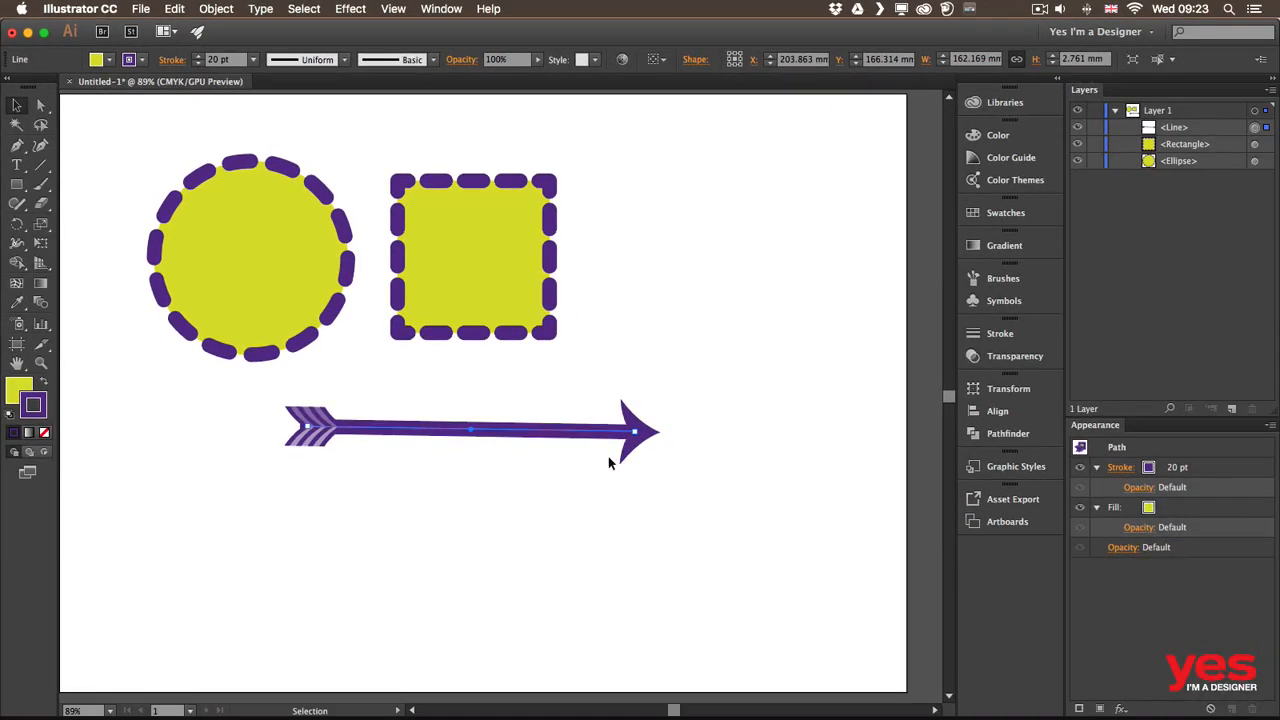
# Tilt the arrow to point diagonally up-right beside the square and pick the Ellipse Tool
pyautogui.moveTo(634, 434); pyautogui.dragTo(725, 277)
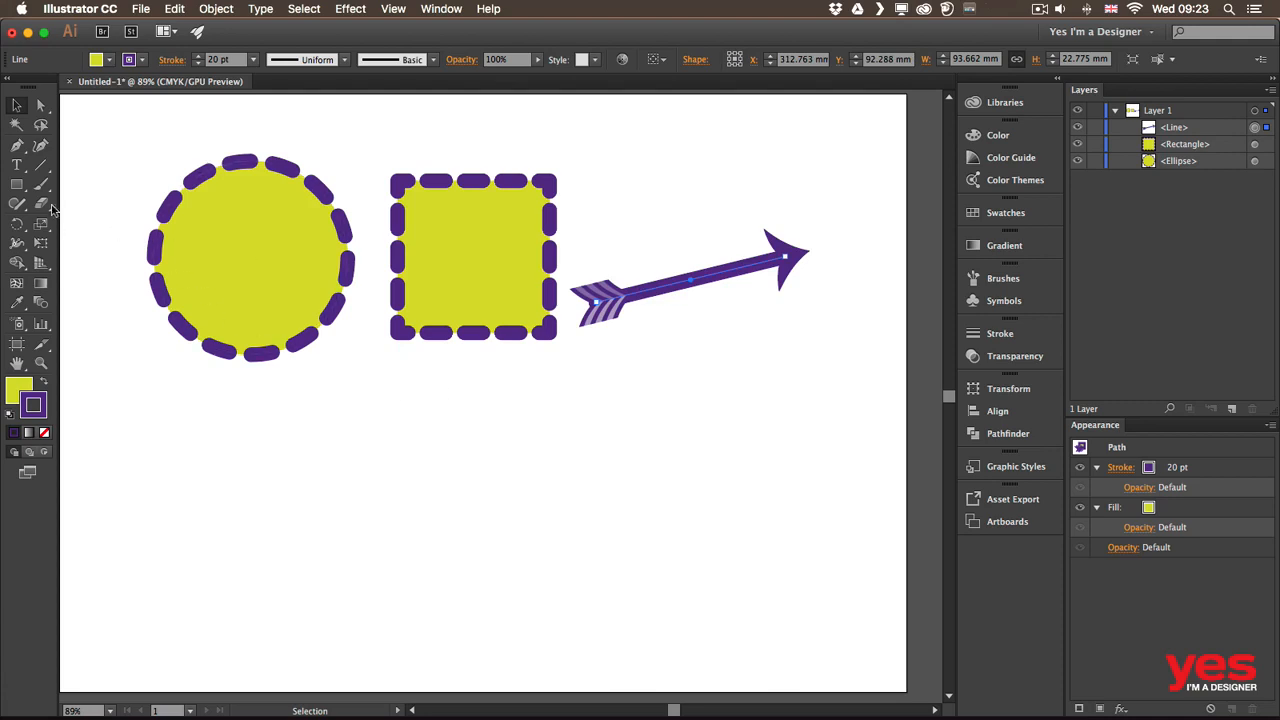
pyautogui.moveTo(16, 188); pyautogui.dragTo(90, 220)
# Draw a new yellow circle and position it directly below the dashed circle
pyautogui.moveTo(370, 416); pyautogui.dragTo(512, 557)
pyautogui.press('v')
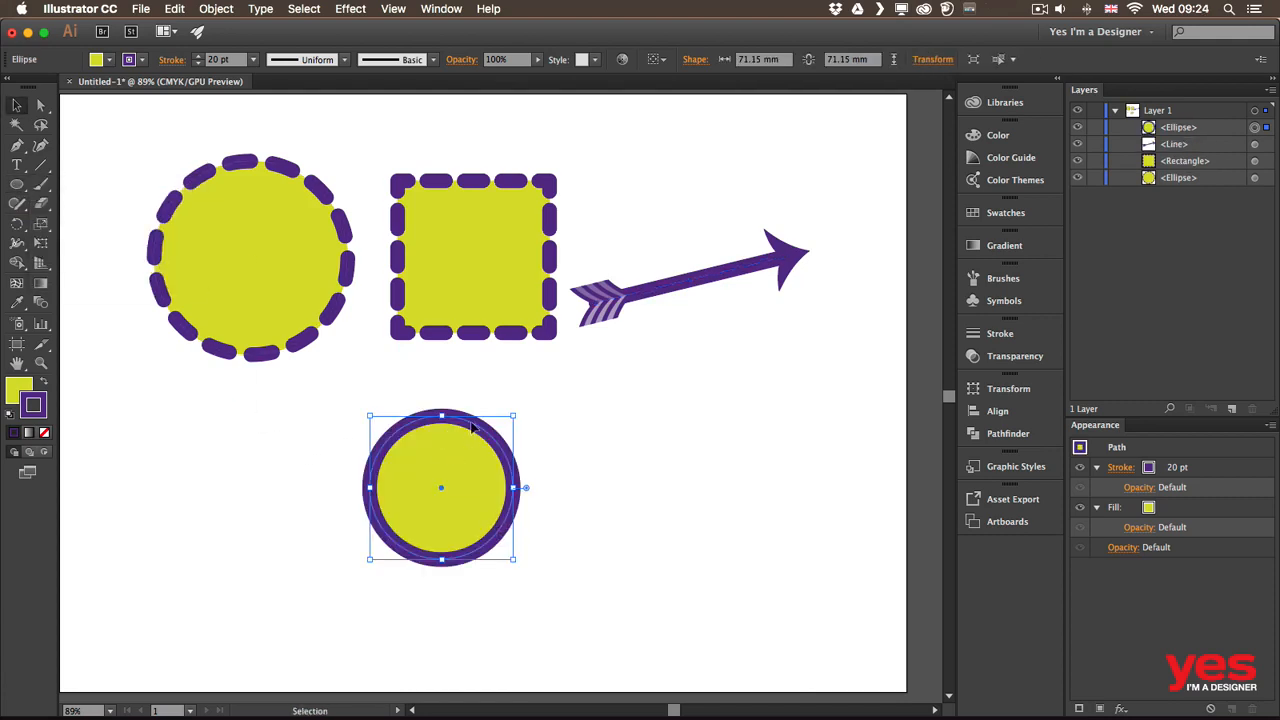
pyautogui.moveTo(456, 456); pyautogui.dragTo(481, 426)
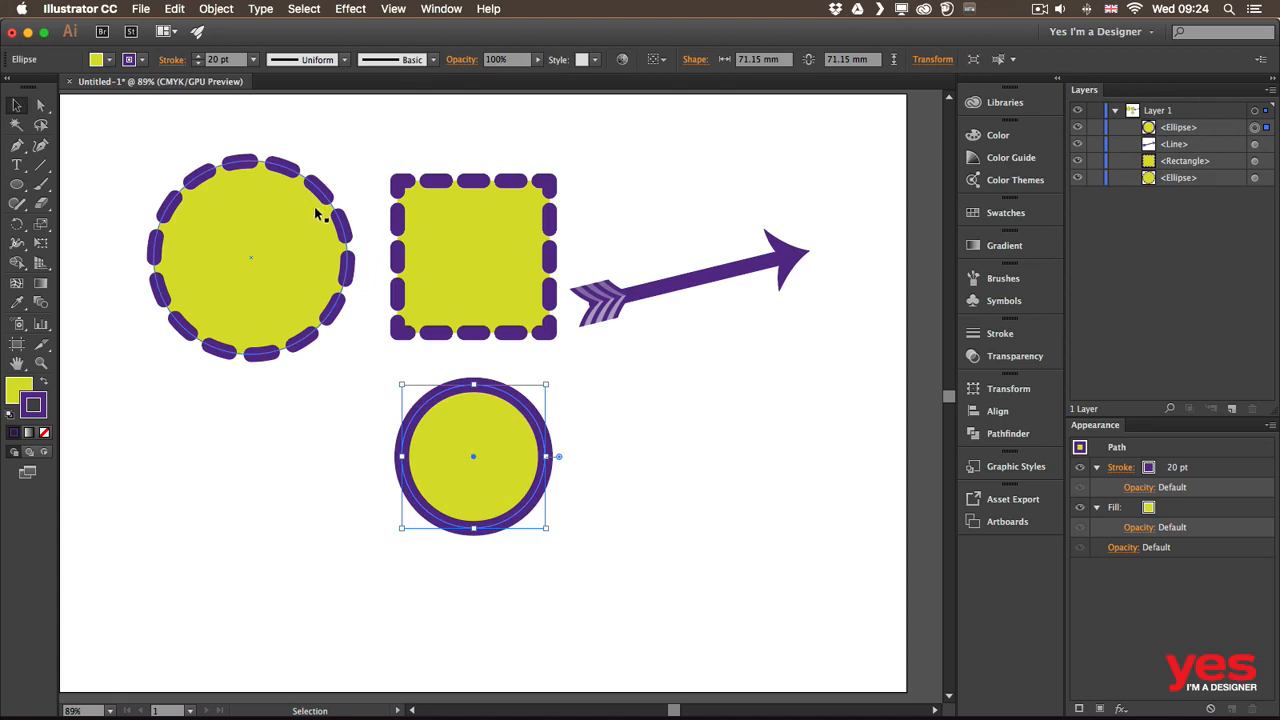
pyautogui.moveTo(508, 400); pyautogui.dragTo(285, 424)
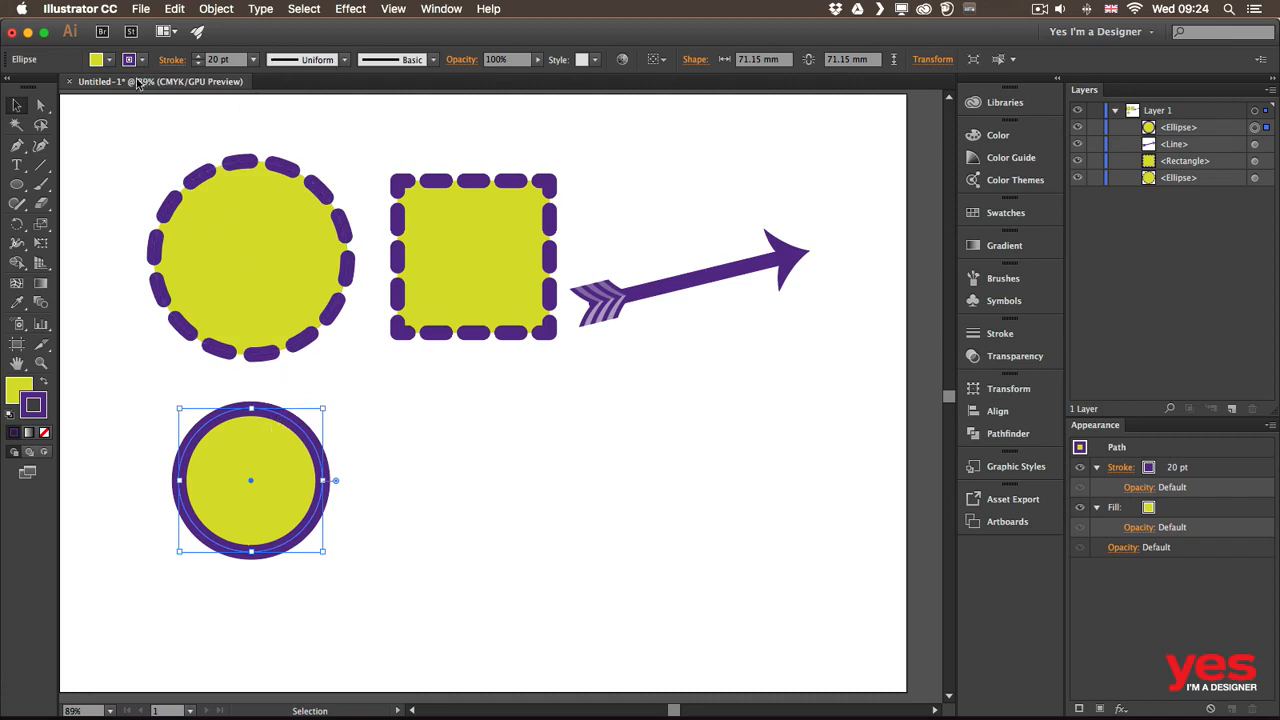
pyautogui.click(173, 60)
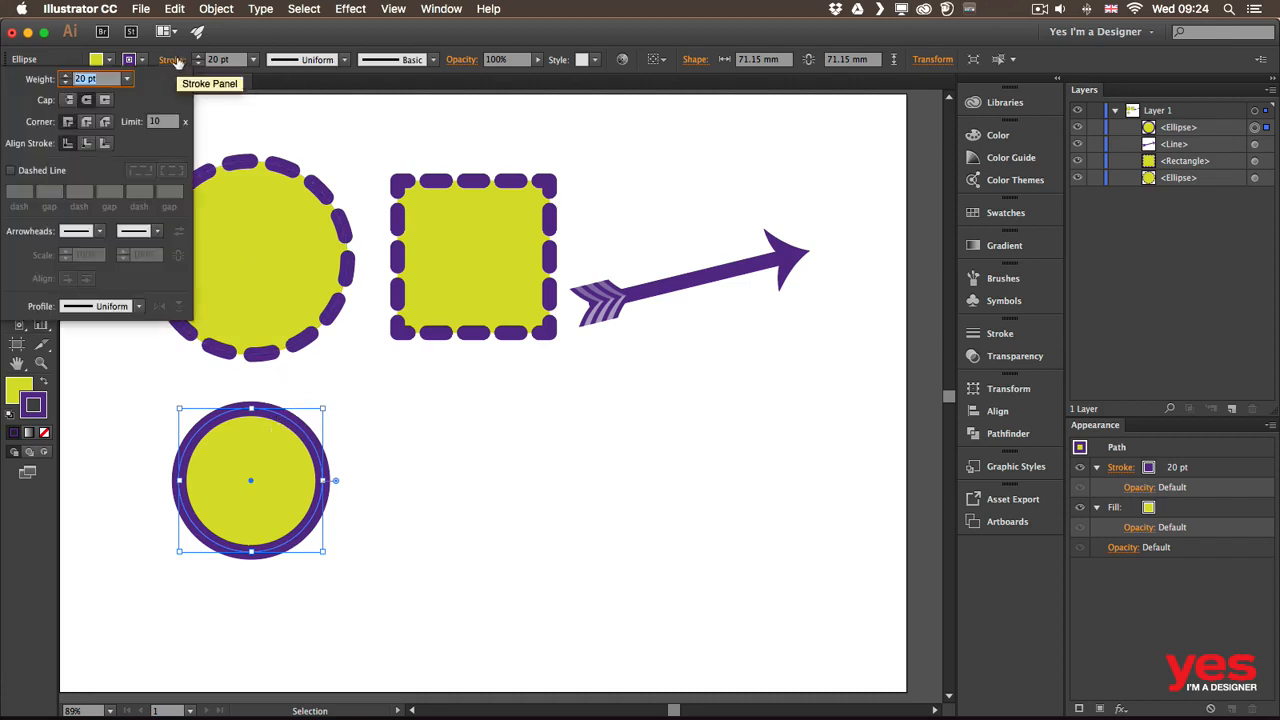
pyautogui.click(140, 307)
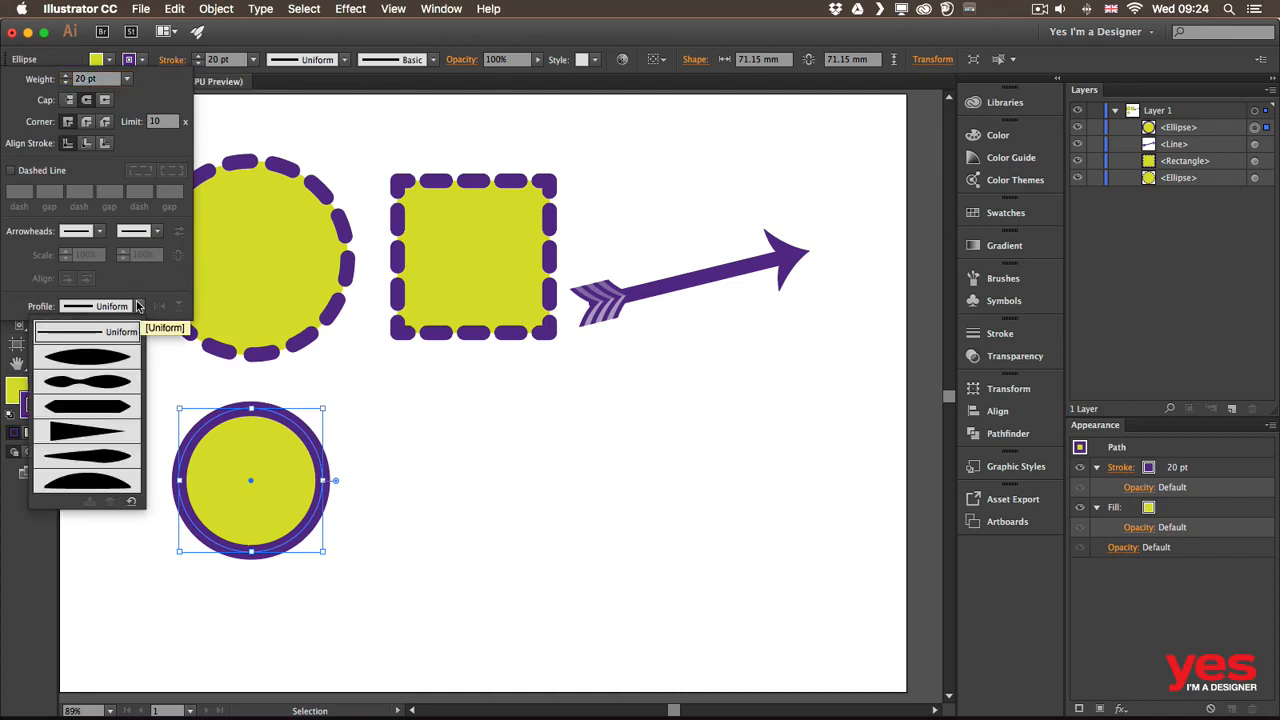
pyautogui.click(100, 361)
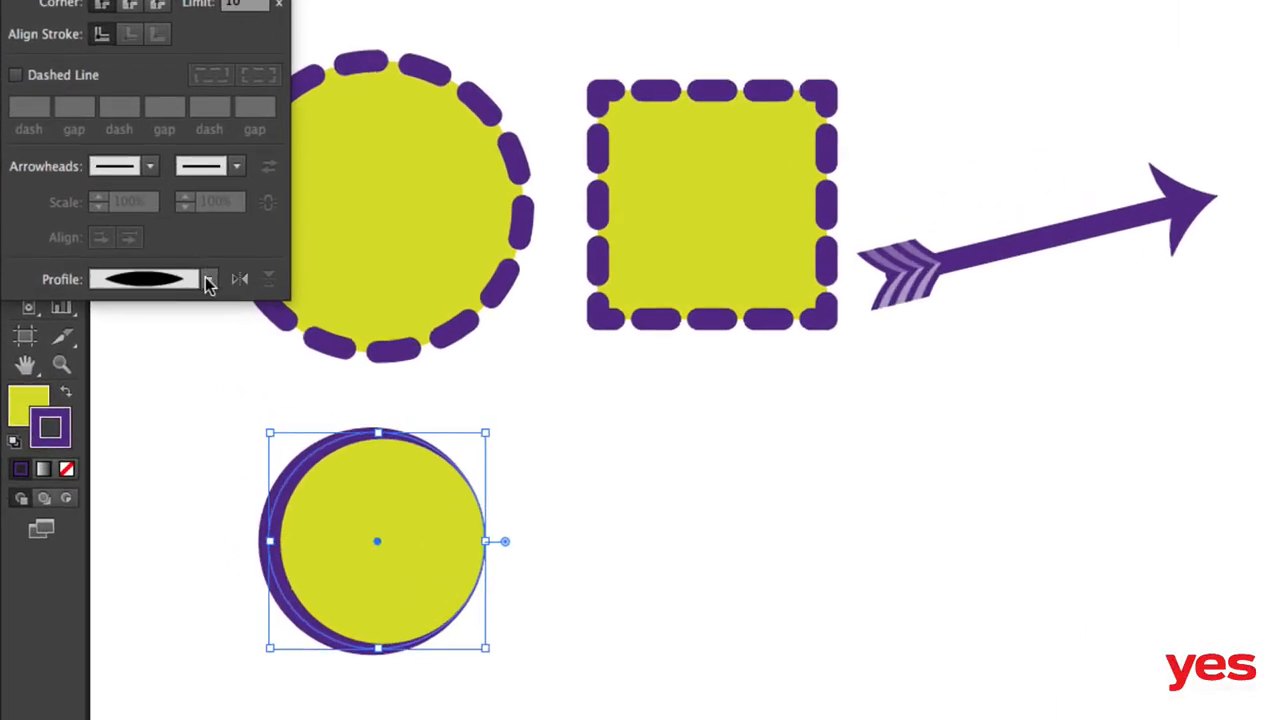
pyautogui.click(139, 306)
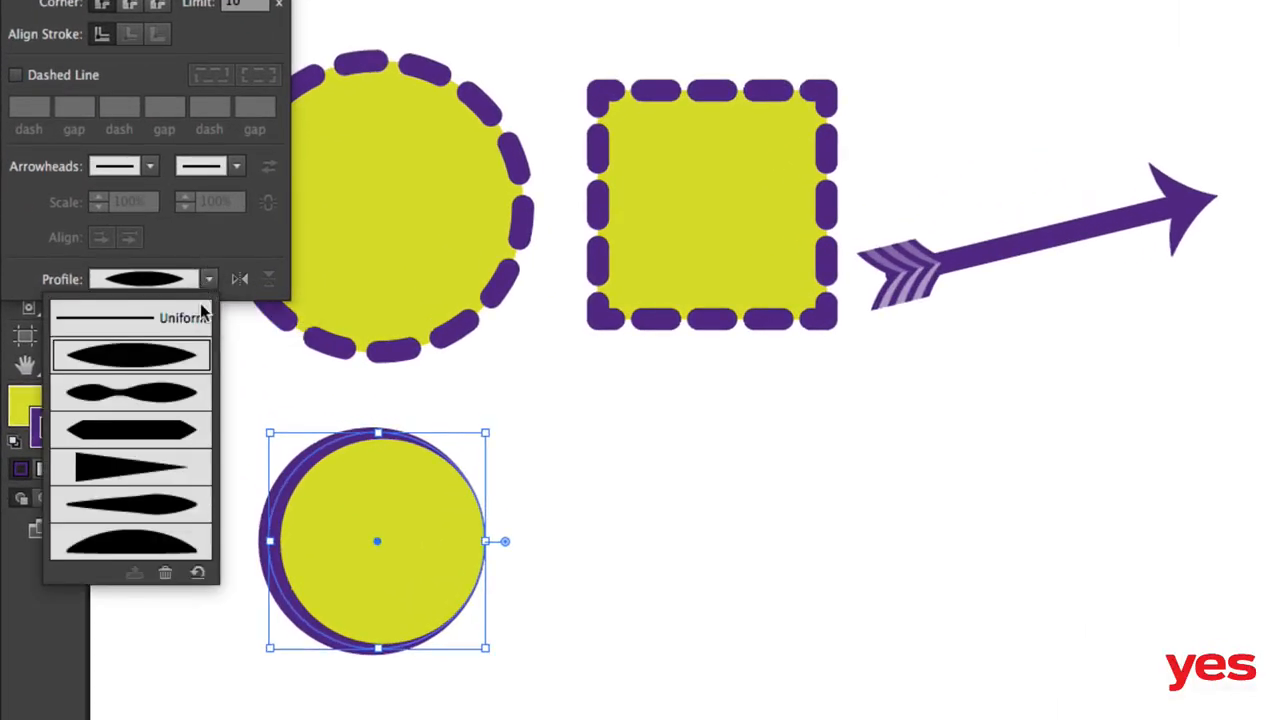
pyautogui.click(155, 468)
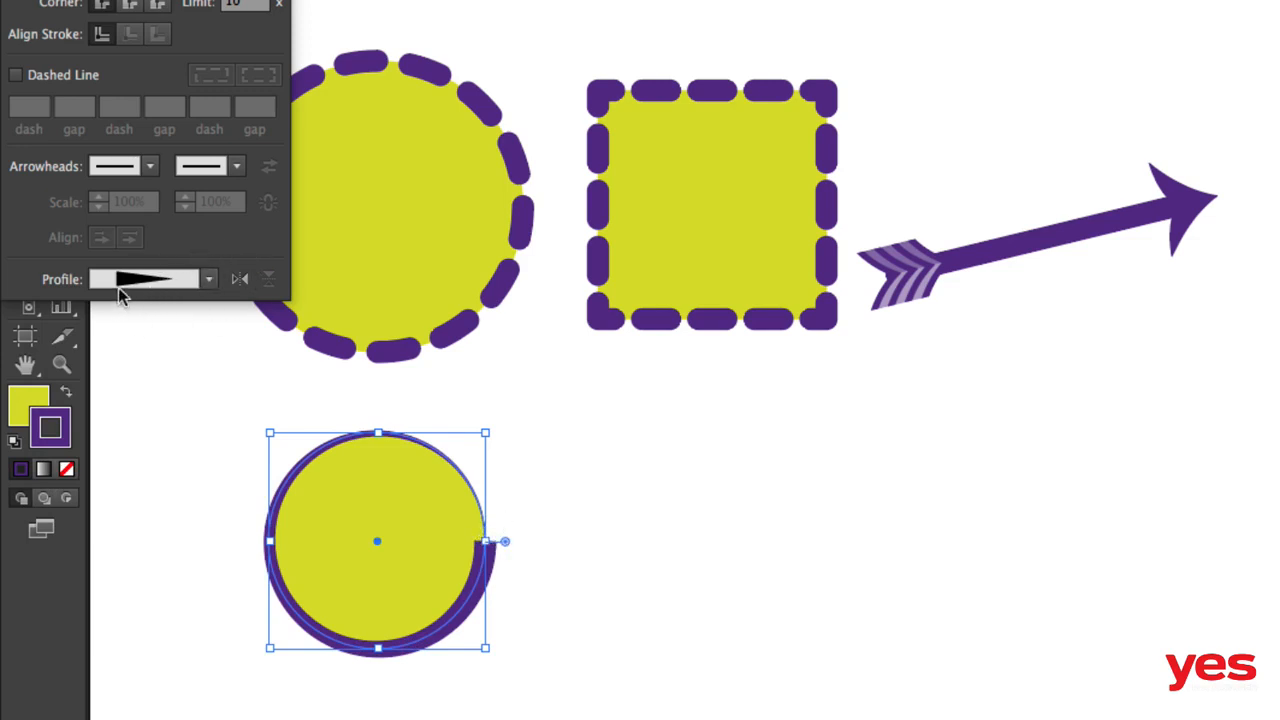
pyautogui.click(241, 281)
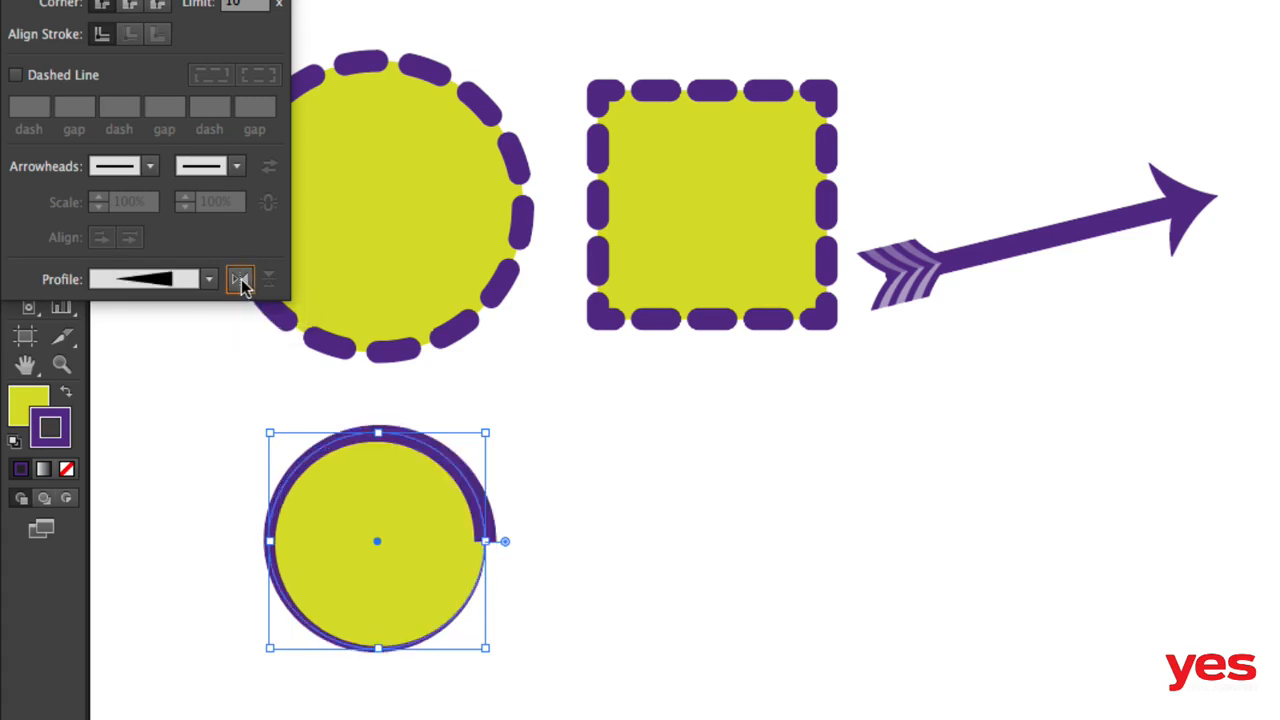
pyautogui.click(241, 281)
pyautogui.click(238, 282)
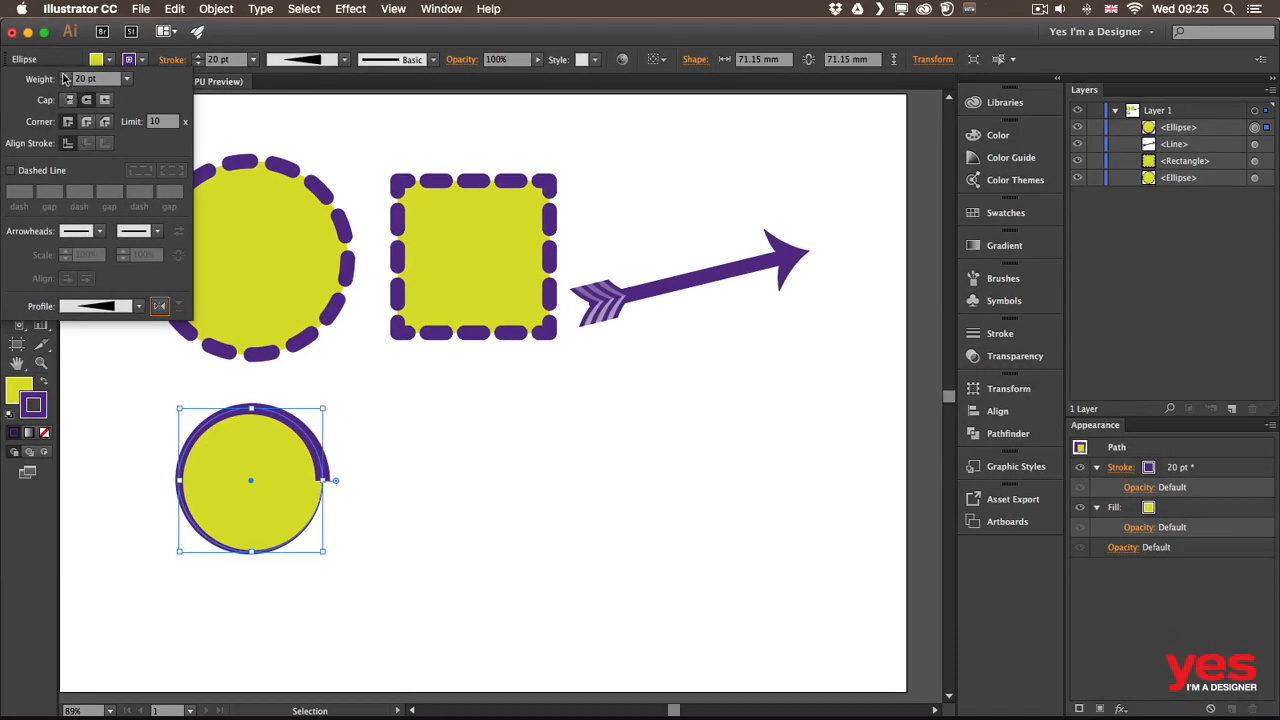
pyautogui.keyDown('shift'); pyautogui.click(65, 75); pyautogui.keyUp('shift')
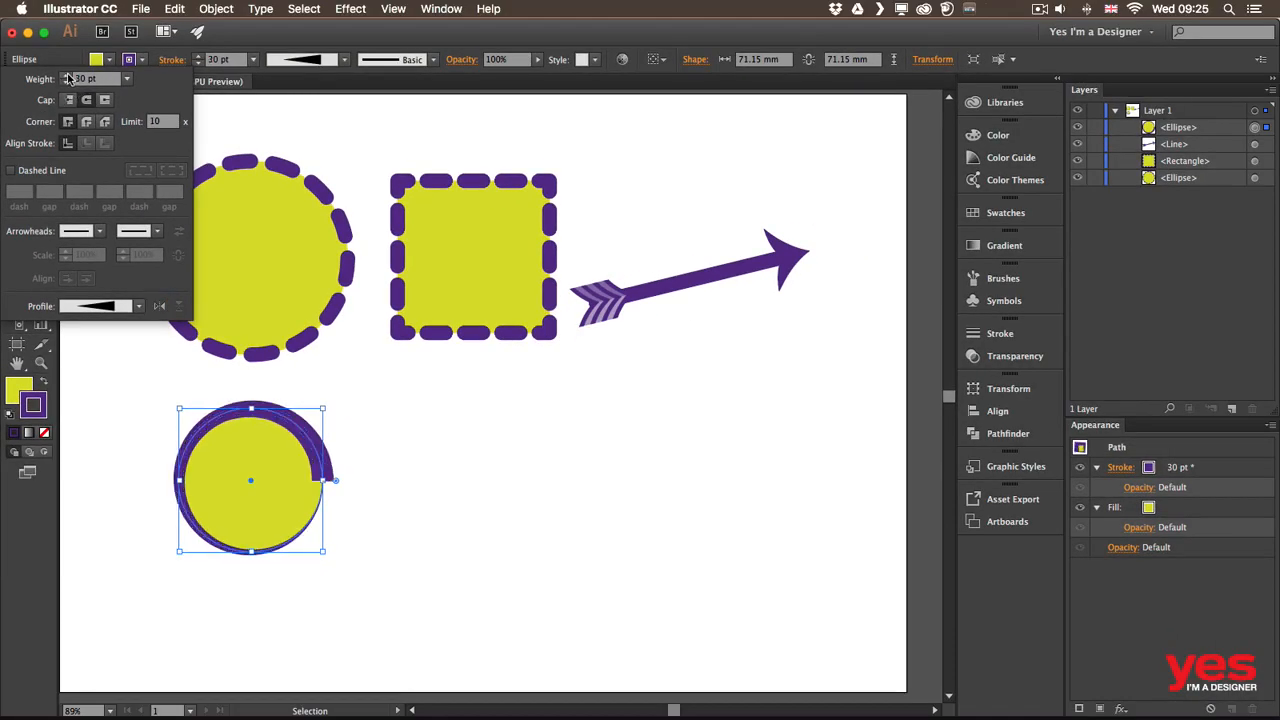
pyautogui.keyDown('shift'); pyautogui.click(65, 75); pyautogui.keyUp('shift')
pyautogui.keyDown('shift'); pyautogui.click(65, 82); pyautogui.keyUp('shift')
pyautogui.keyDown('shift'); pyautogui.click(65, 82); pyautogui.keyUp('shift')
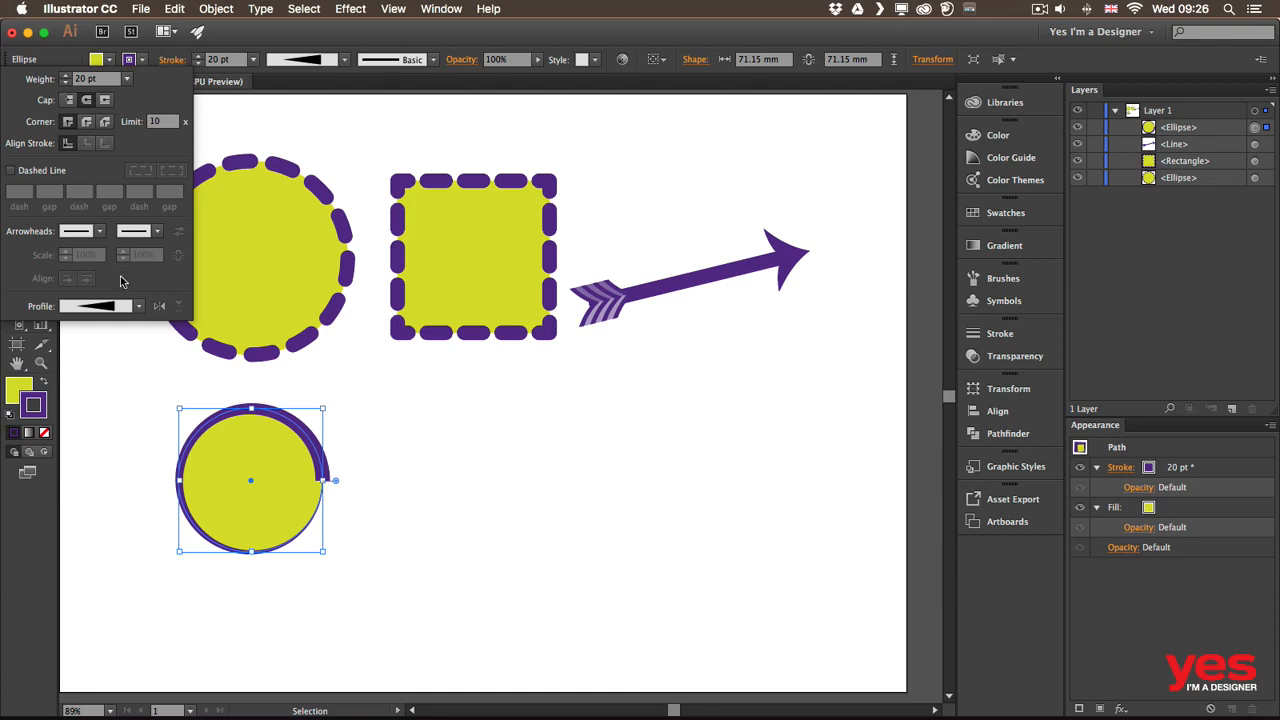
pyautogui.click(140, 306)
pyautogui.click(108, 338)
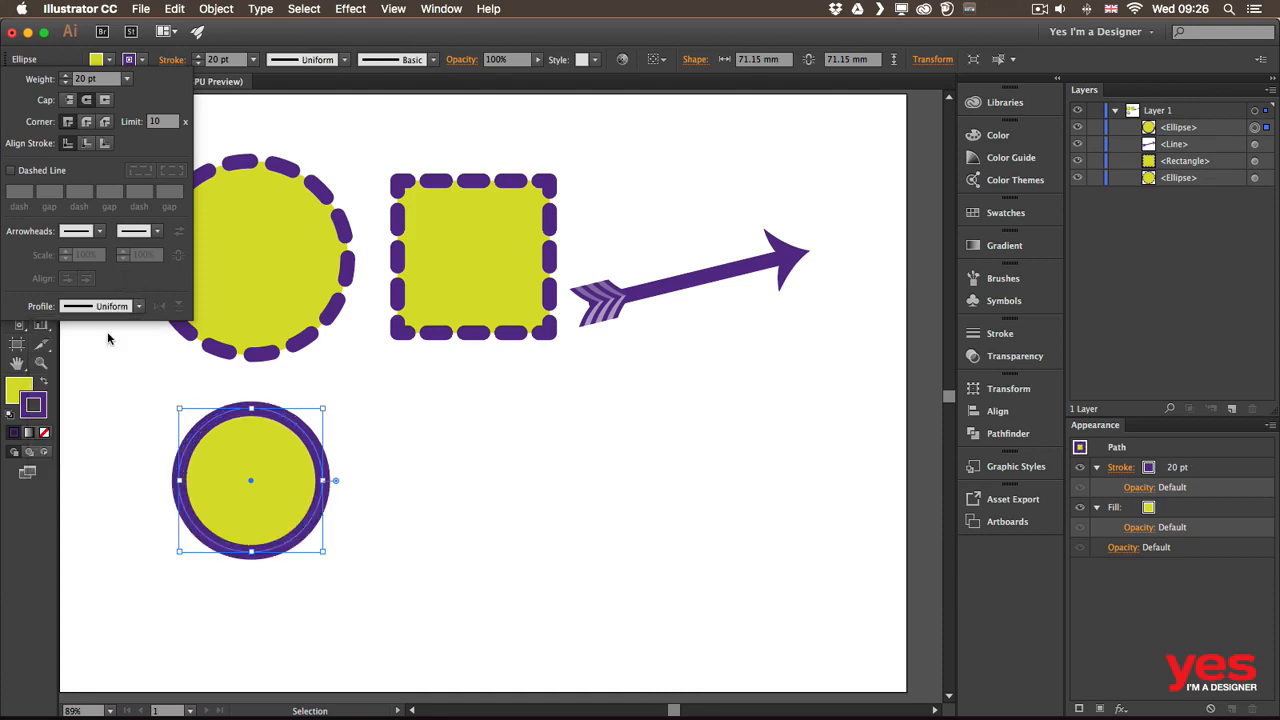
pyautogui.click(272, 45)
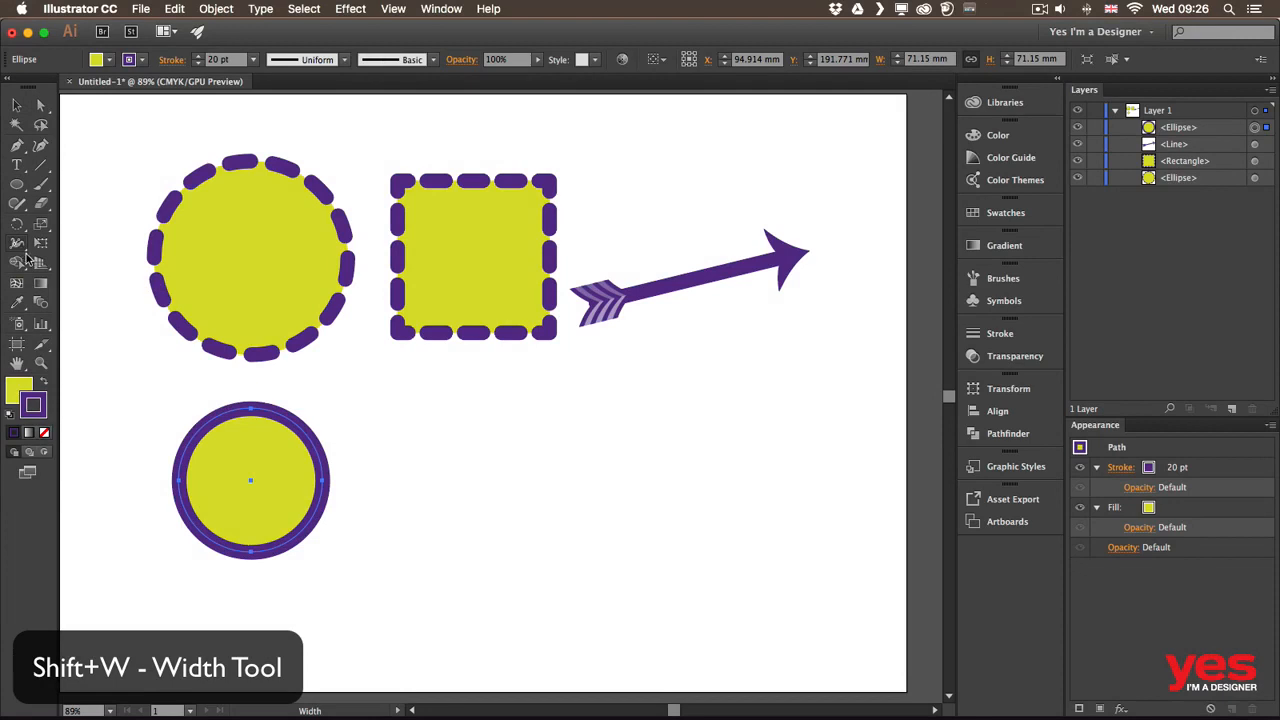
# With the Width Tool, swell the lower circle's stroke thickly at the bottom and open a width point's exact values
pyautogui.click(20, 244)
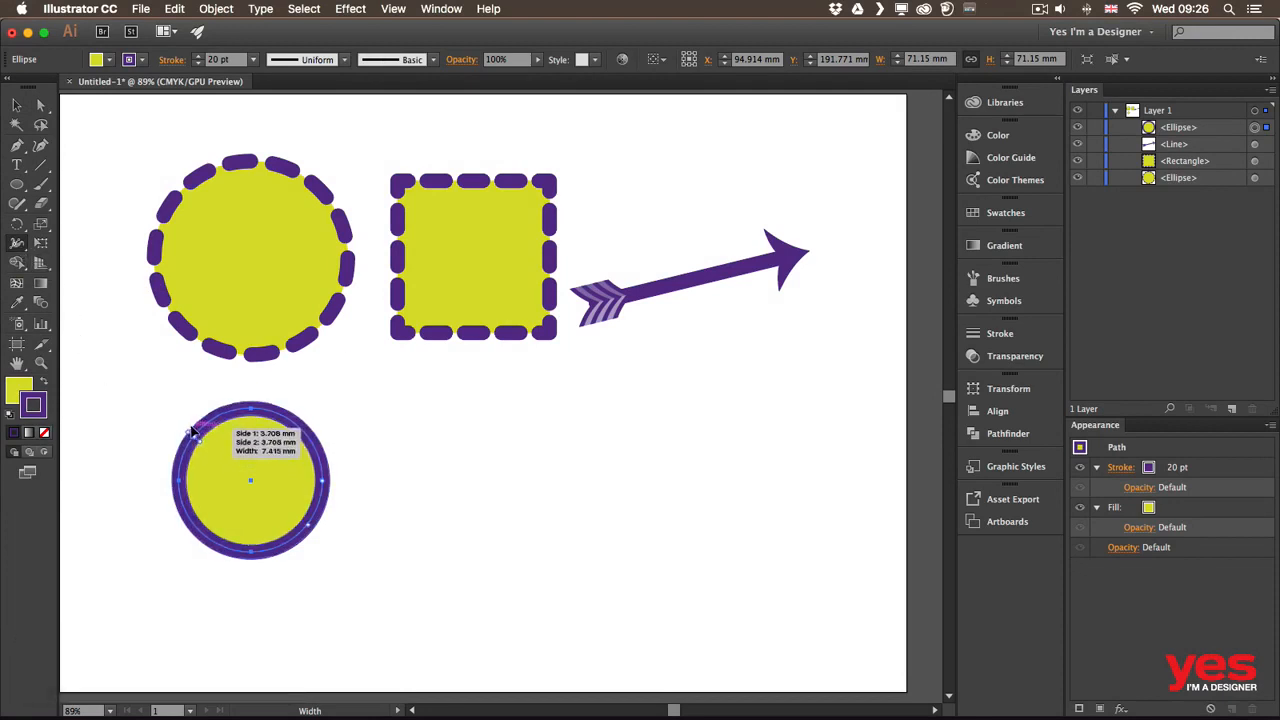
pyautogui.moveTo(195, 434); pyautogui.dragTo(174, 424)
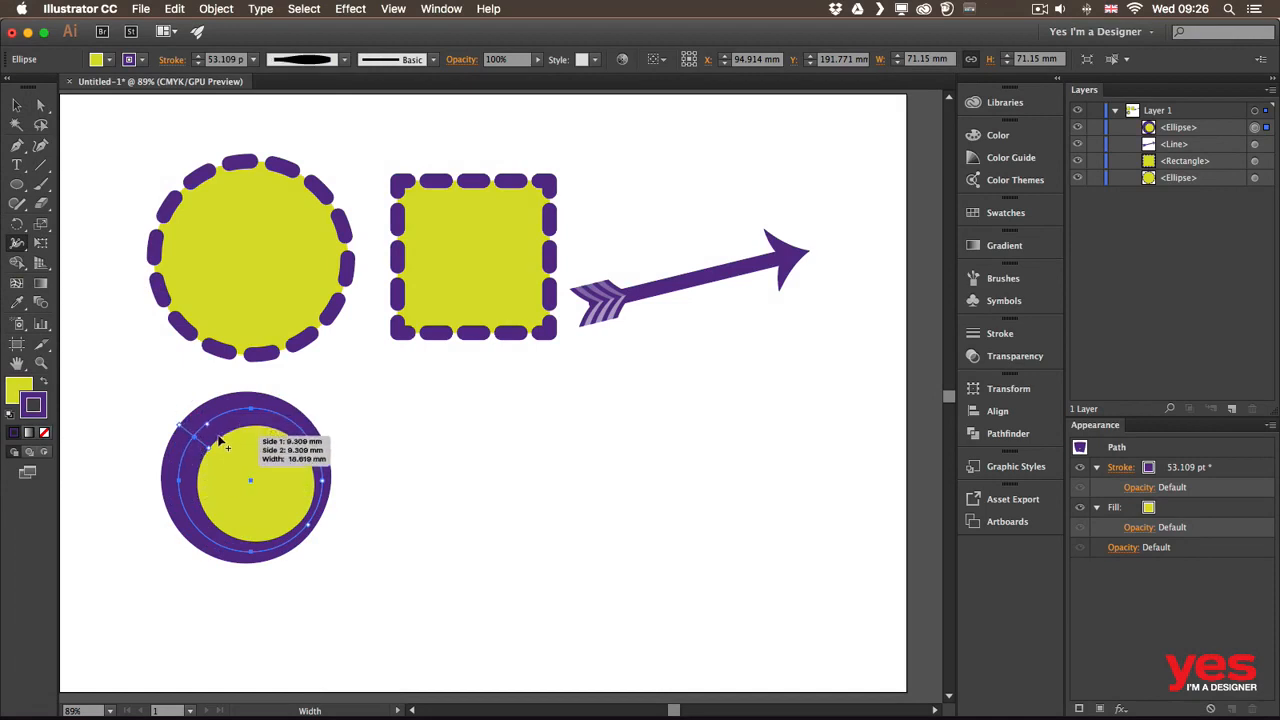
pyautogui.moveTo(290, 425); pyautogui.dragTo(291, 423)
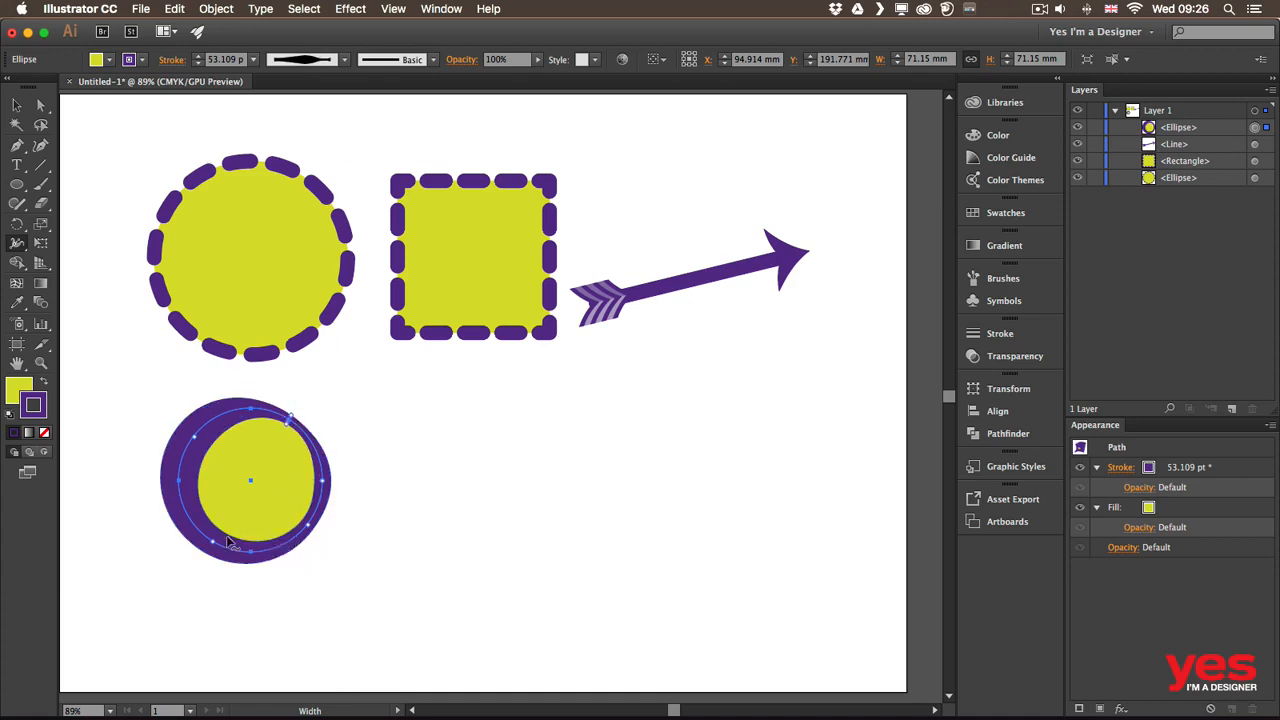
pyautogui.moveTo(237, 533); pyautogui.dragTo(236, 558)
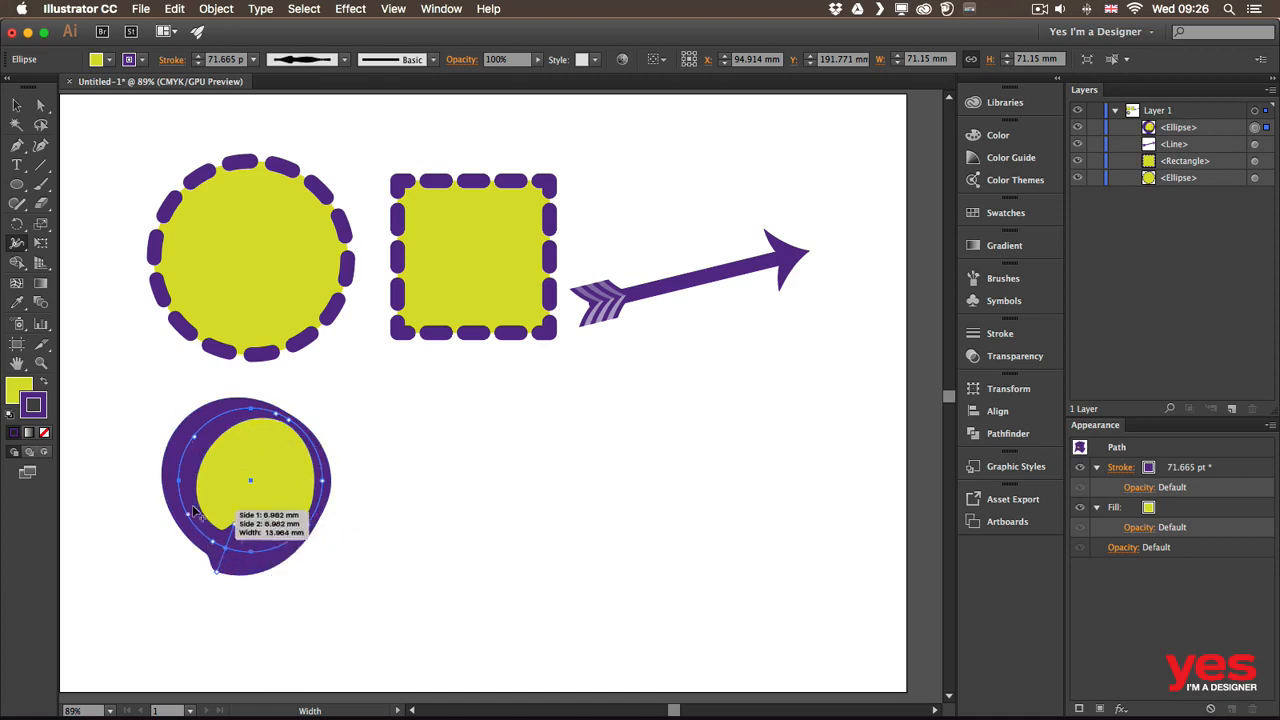
pyautogui.moveTo(184, 503); pyautogui.dragTo(196, 502)
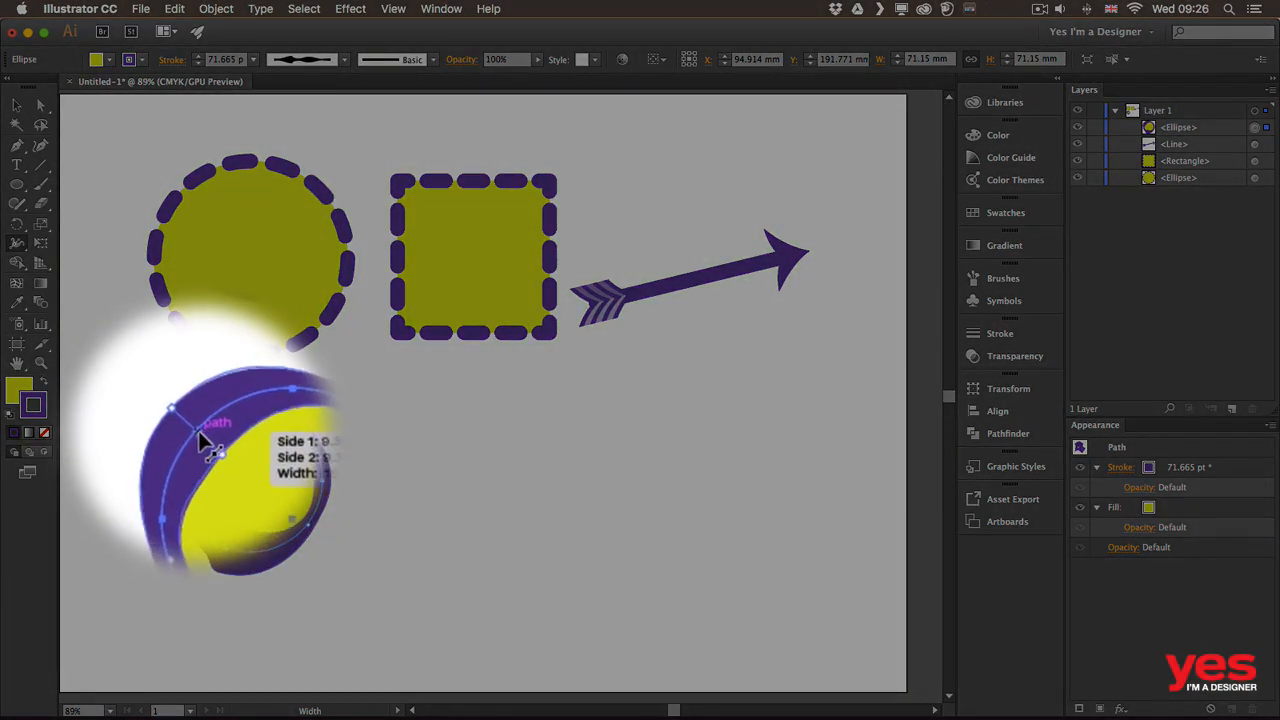
pyautogui.moveTo(225, 414)
pyautogui.mouseDown()
pyautogui.moveTo(191, 442)
pyautogui.moveTo(223, 431)
pyautogui.moveTo(238, 450)
pyautogui.moveTo(222, 432)
pyautogui.mouseUp()
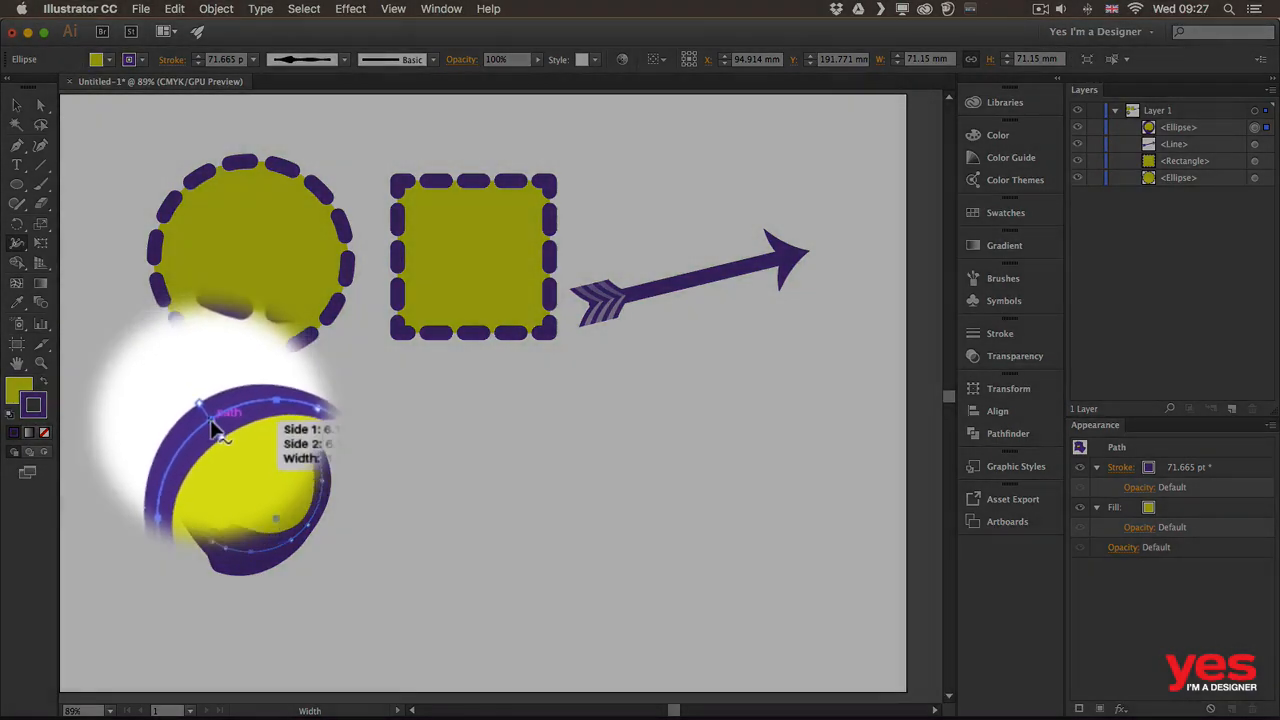
pyautogui.doubleClick(212, 427)
pyautogui.moveTo(659, 260); pyautogui.dragTo(496, 379)
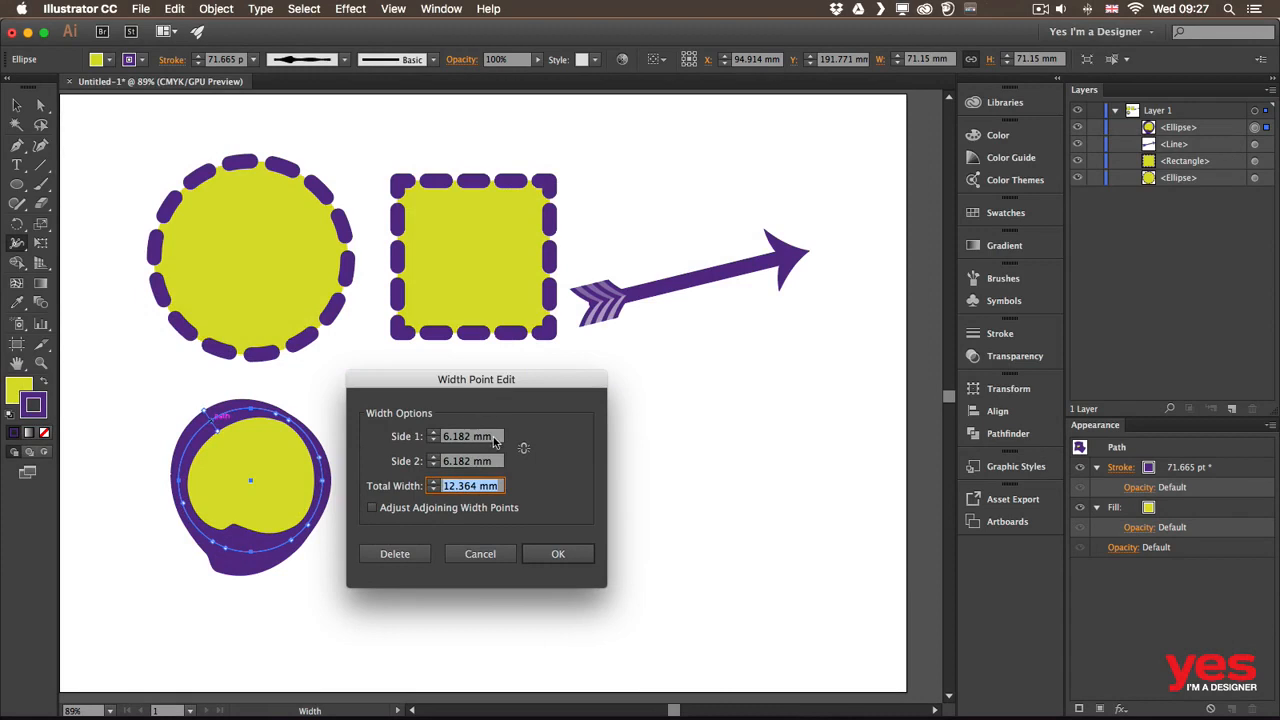
# Set Side 1 of the top-left width point to 12 mm in Width Point Edit
pyautogui.click(493, 438)
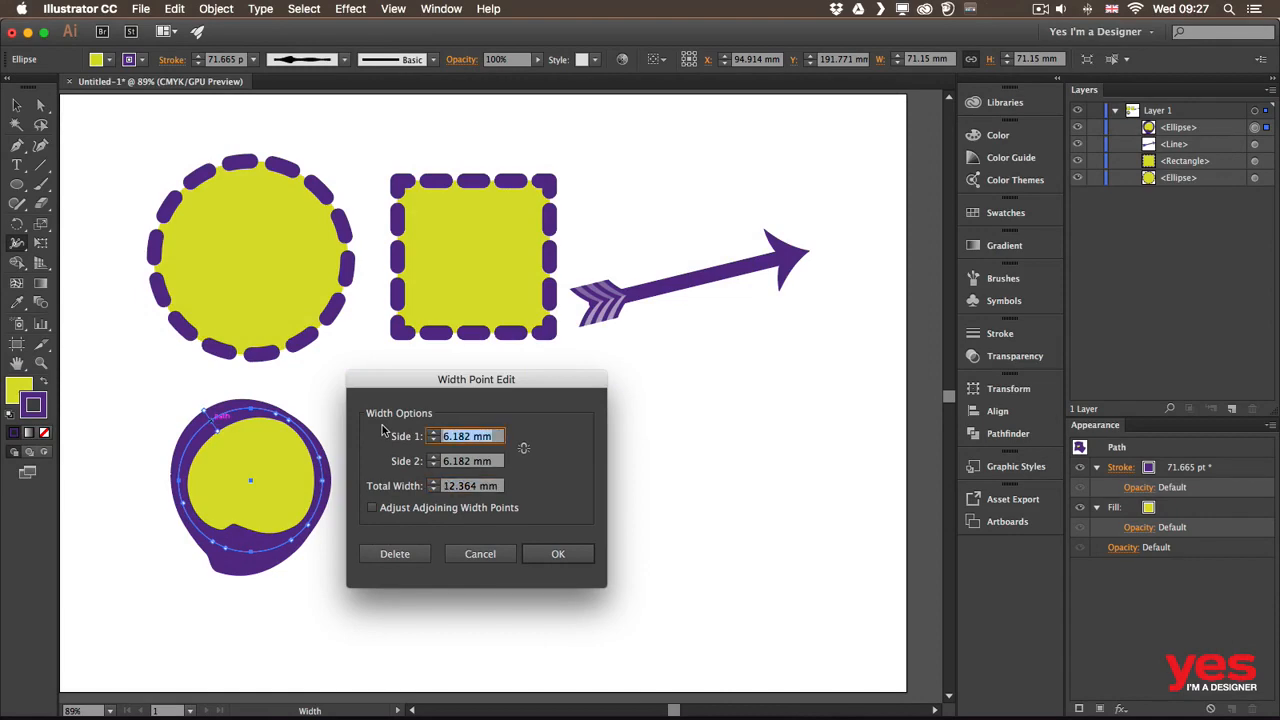
pyautogui.write('12')
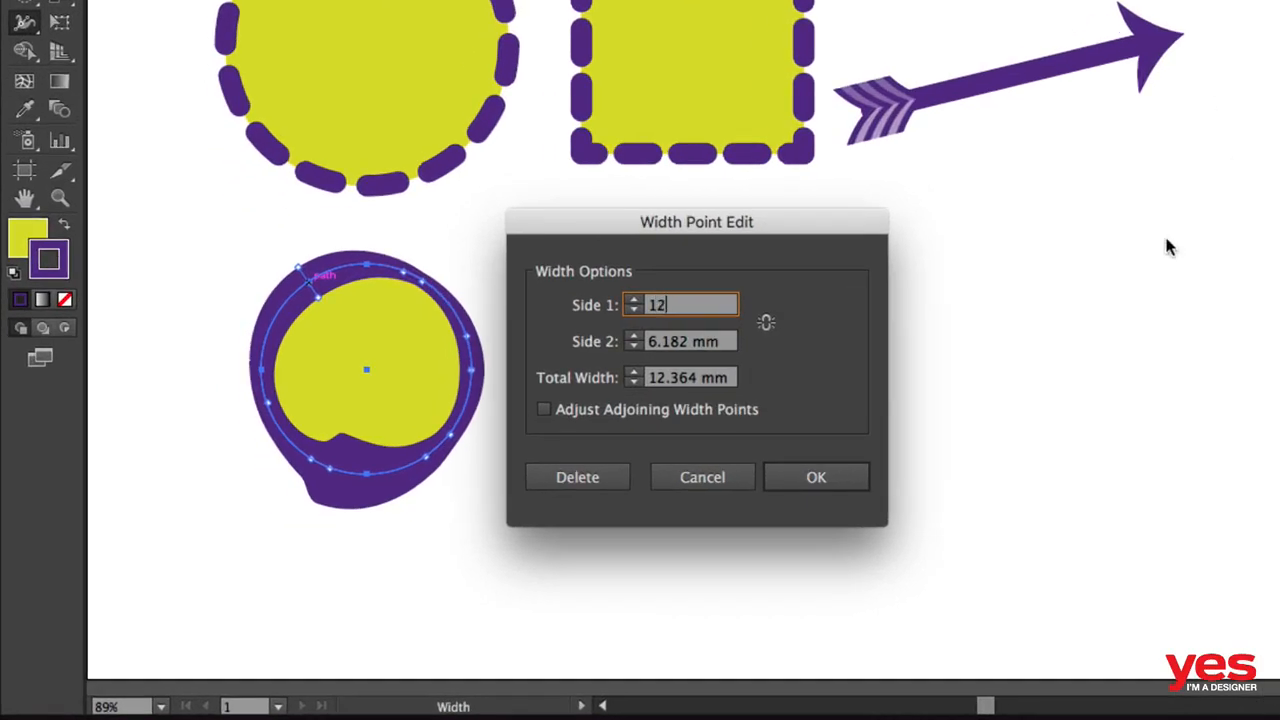
pyautogui.click(815, 477)
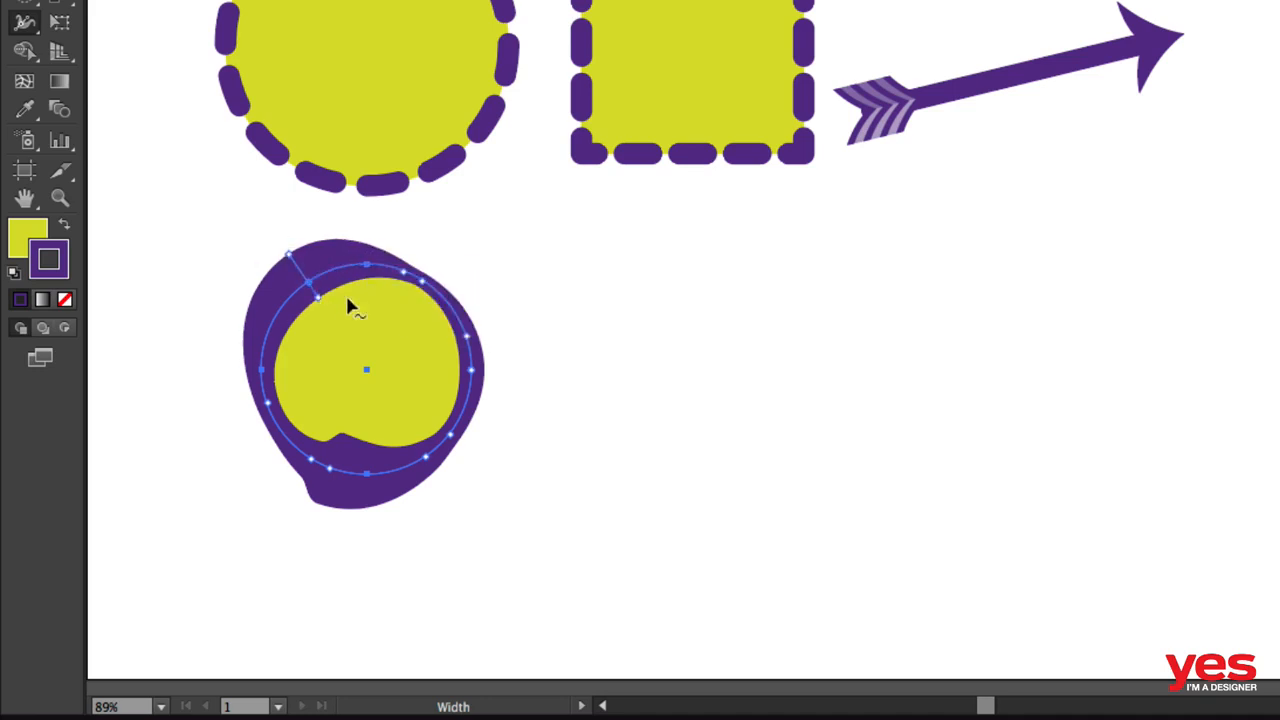
# Alt-drag width points outward on one side at the blob's upper left and right
pyautogui.press('alt')
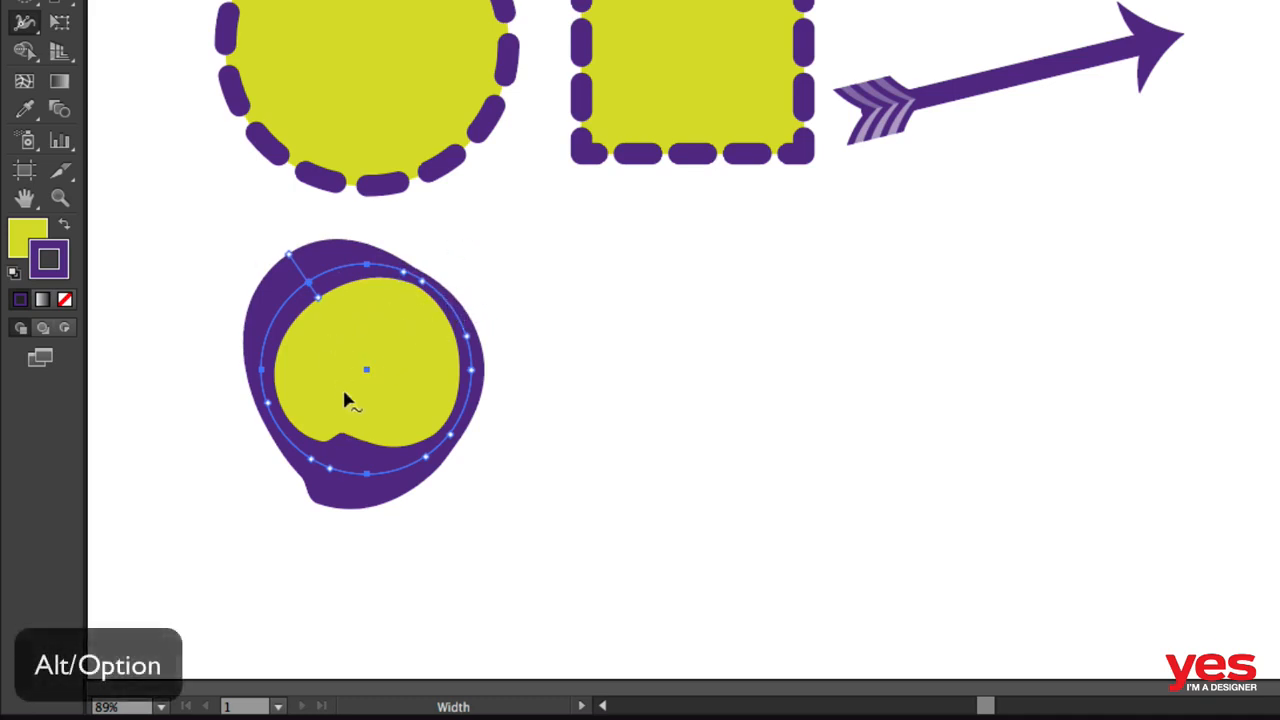
pyautogui.moveTo(281, 290)
pyautogui.mouseDown()
pyautogui.moveTo(283, 254)
pyautogui.moveTo(265, 230)
pyautogui.moveTo(320, 303)
pyautogui.moveTo(305, 291)
pyautogui.mouseUp()
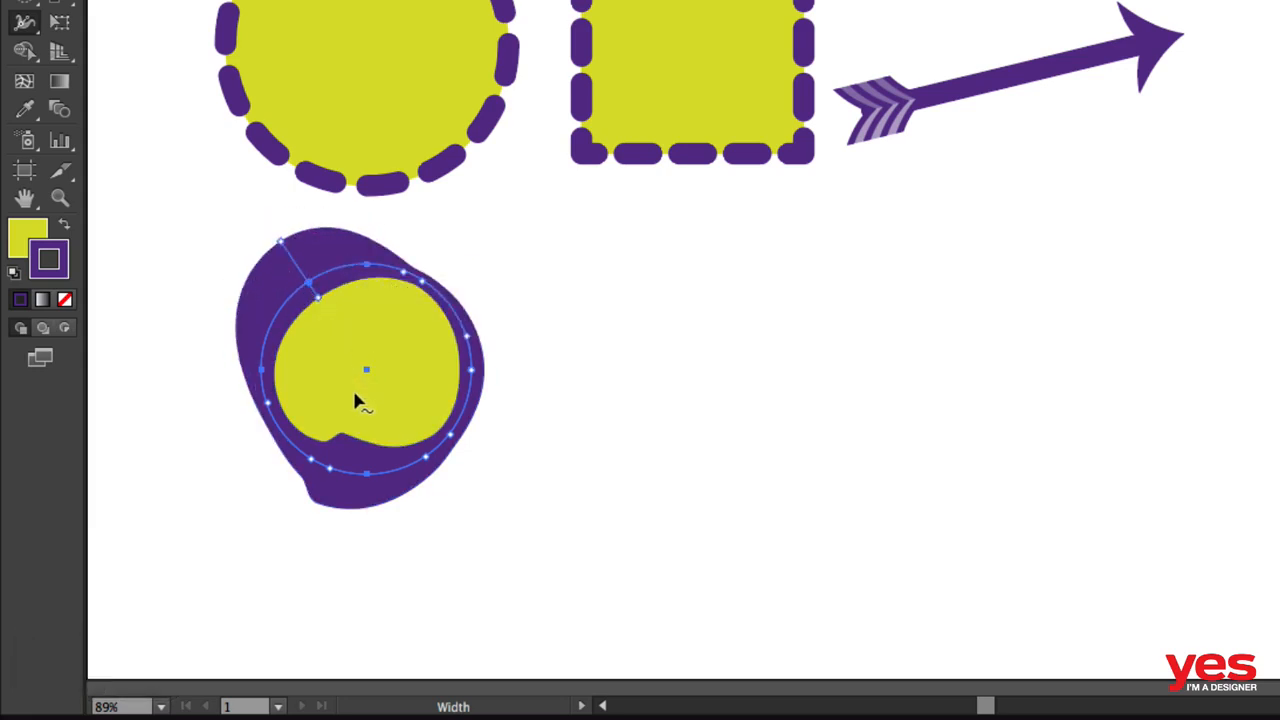
pyautogui.moveTo(474, 337); pyautogui.dragTo(537, 329)
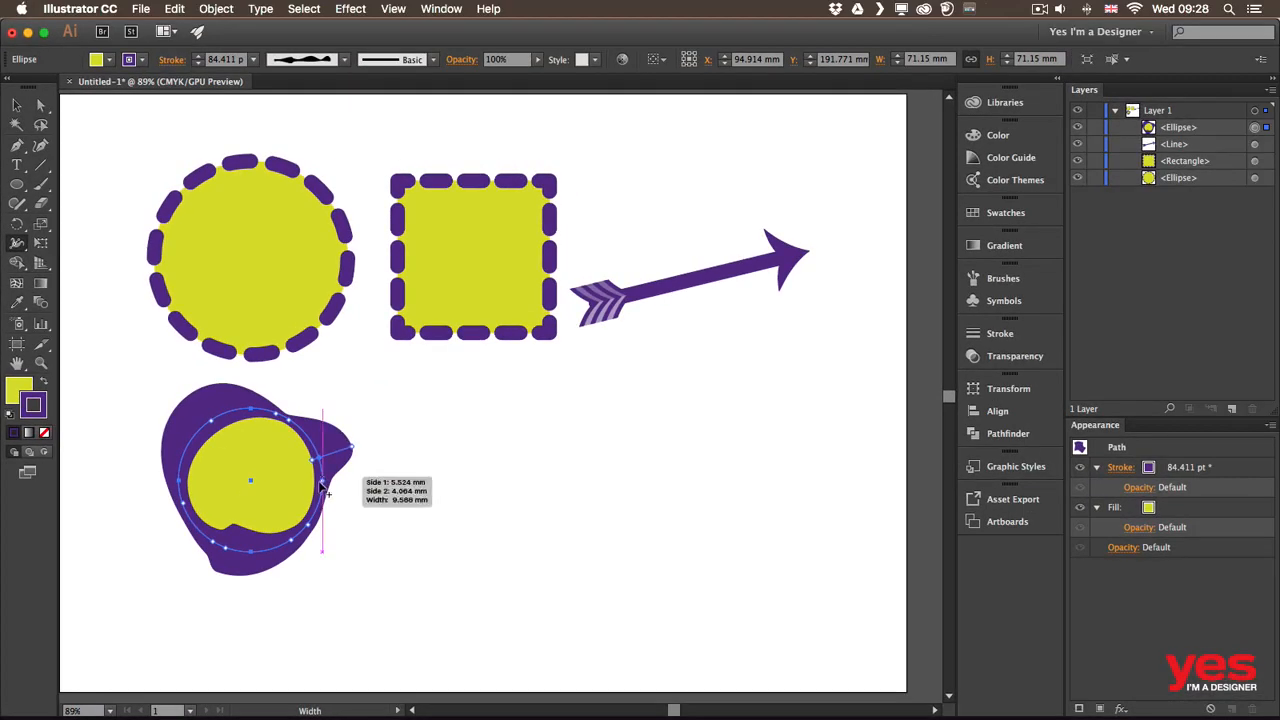
# Save the blob's uneven stroke as a new variable width profile
pyautogui.click(343, 61)
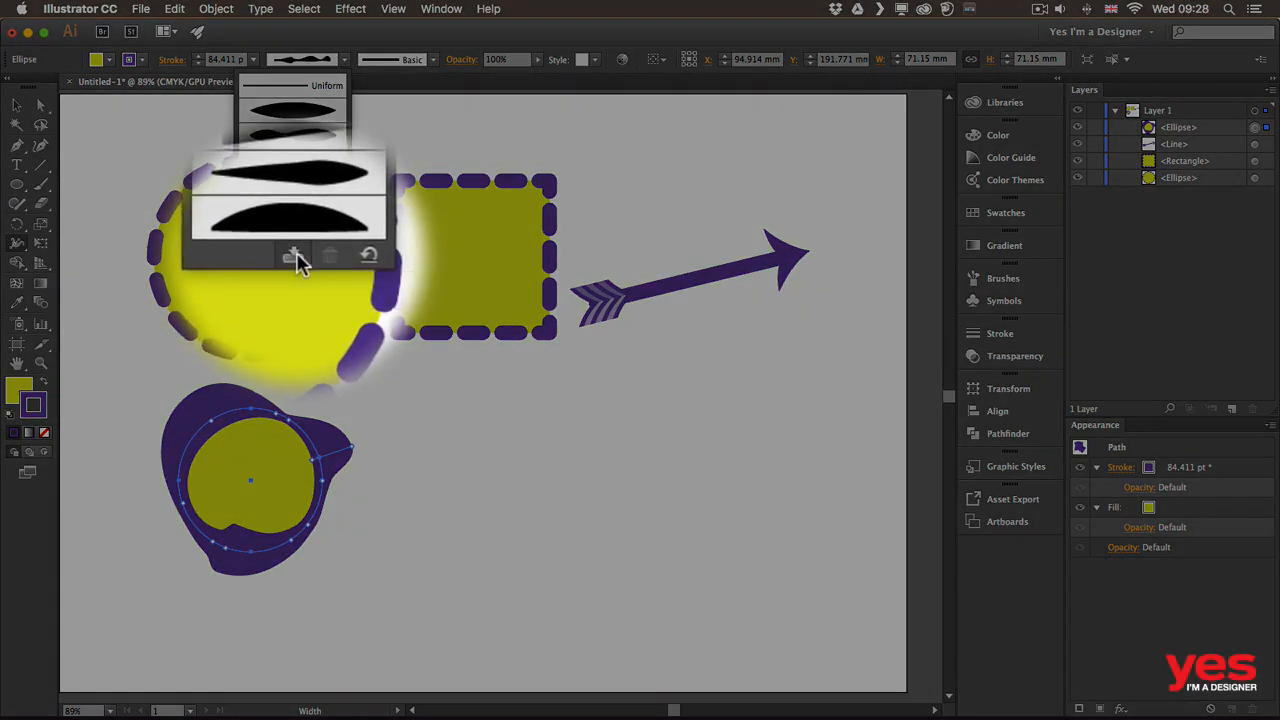
pyautogui.click(296, 252)
pyautogui.click(268, 136)
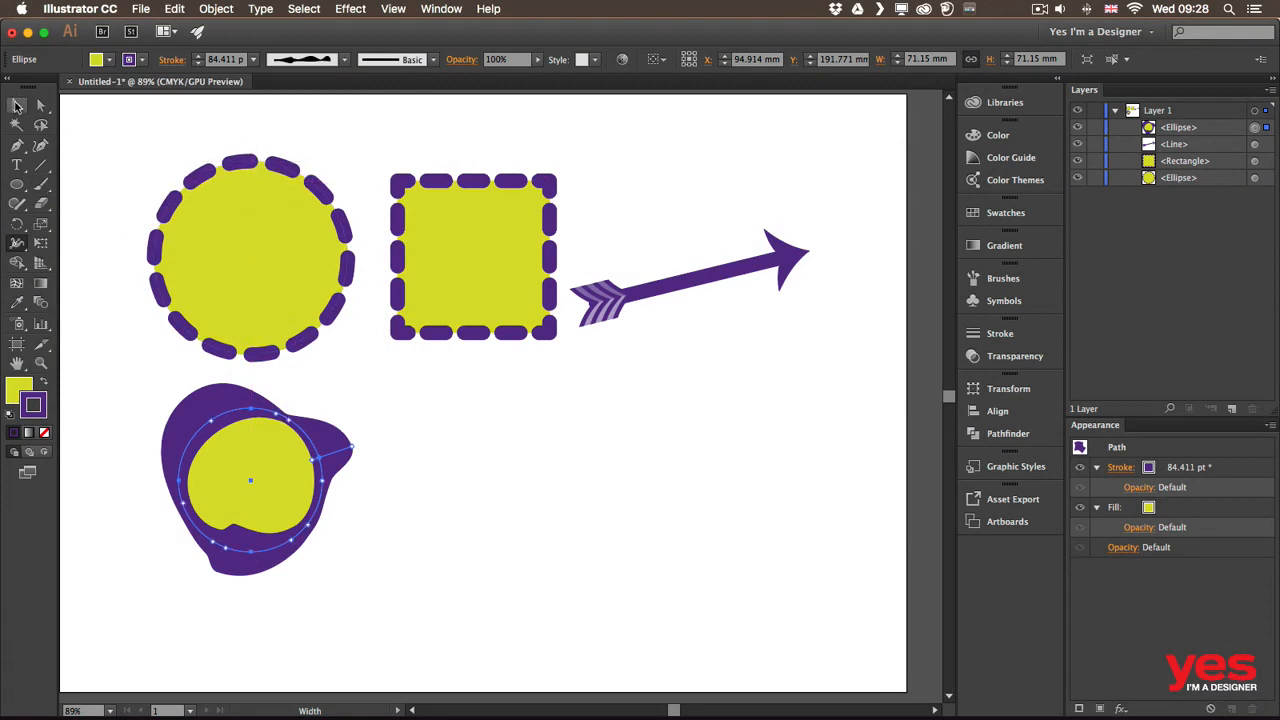
# Apply the new custom width profile to the dashed square, then deselect it
pyautogui.click(16, 106)
pyautogui.click(481, 204)
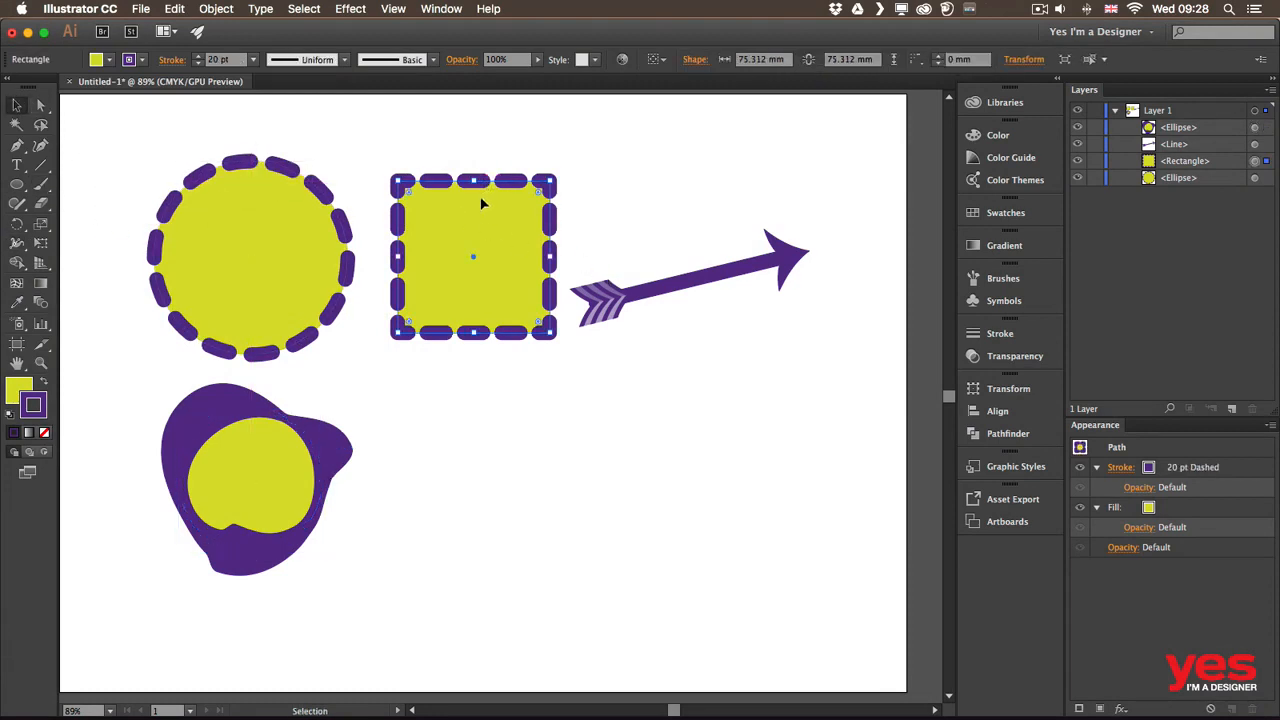
pyautogui.click(343, 60)
pyautogui.scroll(-3, 341, 163)
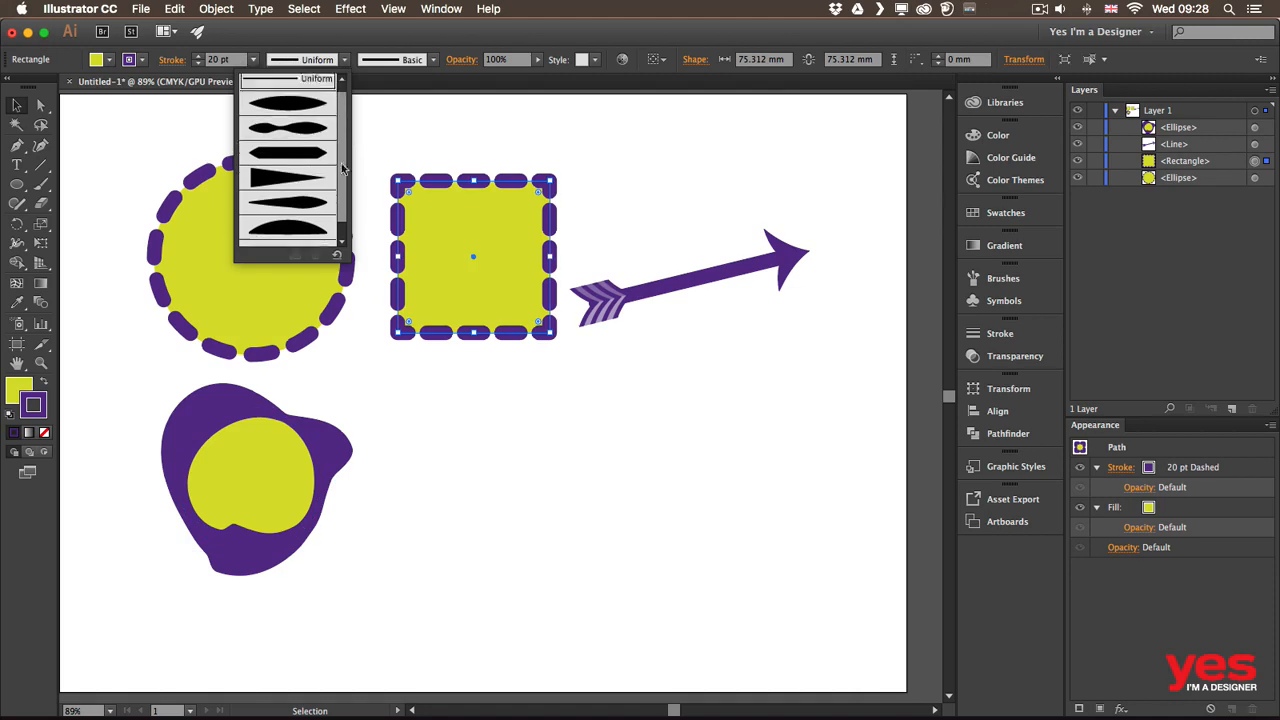
pyautogui.click(309, 234)
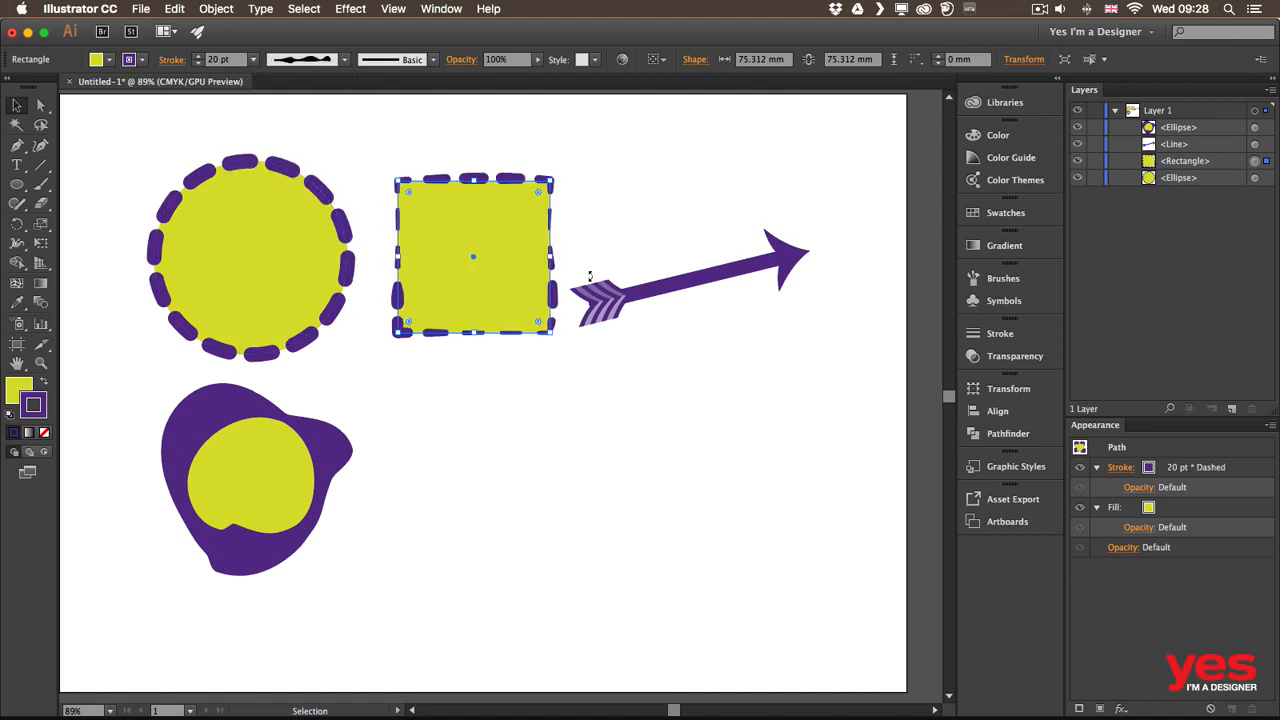
pyautogui.click(510, 370)
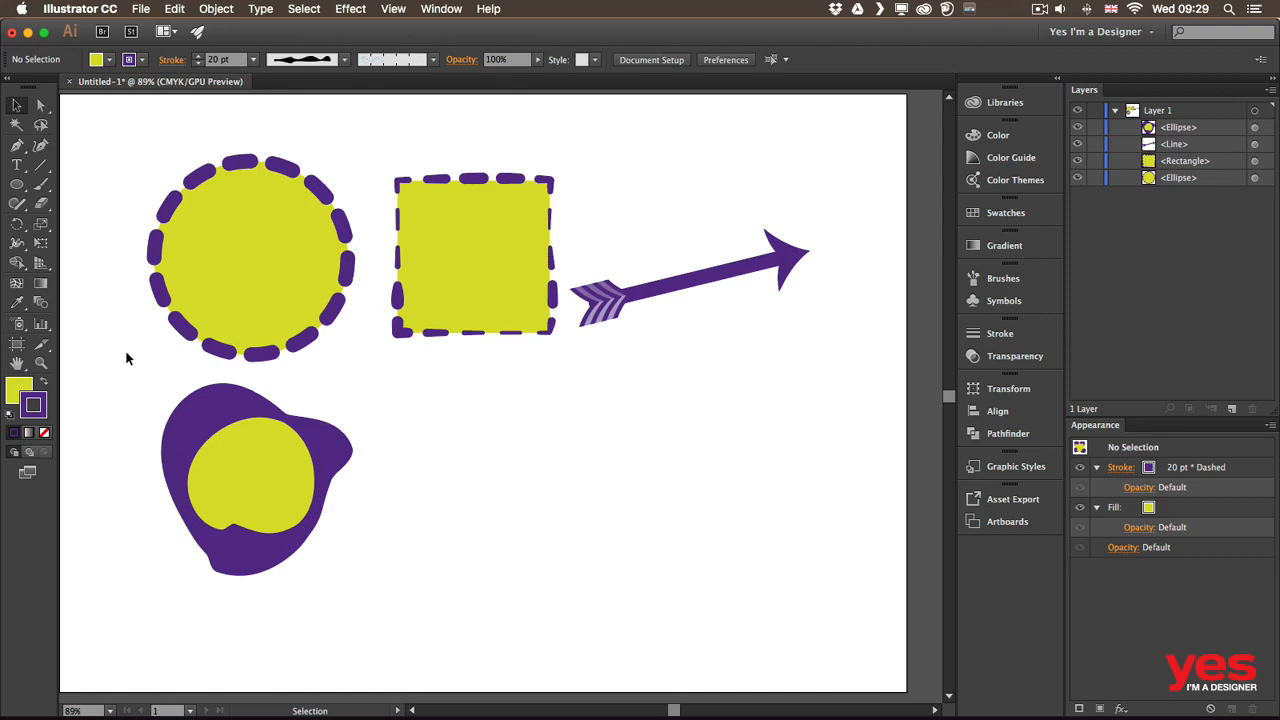
# Draw a yellow star below the arrow and widen its stroke at the upper right and bottom
pyautogui.moveTo(24, 183); pyautogui.dragTo(104, 263)
pyautogui.moveTo(472, 438); pyautogui.dragTo(521, 505)
pyautogui.hotkey('shift', 'w')
pyautogui.moveTo(515, 418)
pyautogui.mouseDown()
pyautogui.moveTo(522, 401)
pyautogui.moveTo(549, 434)
pyautogui.moveTo(493, 378)
pyautogui.moveTo(457, 384)
pyautogui.moveTo(468, 398)
pyautogui.moveTo(421, 410)
pyautogui.moveTo(419, 398)
pyautogui.moveTo(424, 424)
pyautogui.mouseUp()
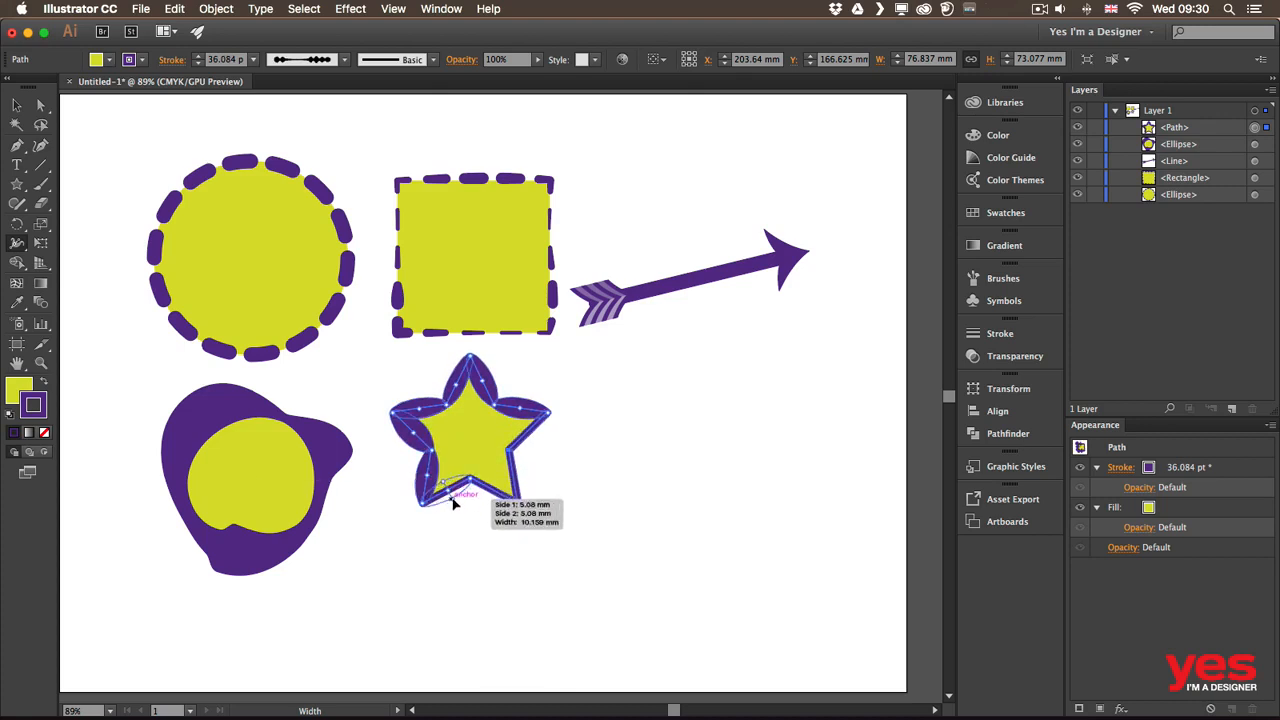
pyautogui.moveTo(488, 511); pyautogui.dragTo(518, 478)
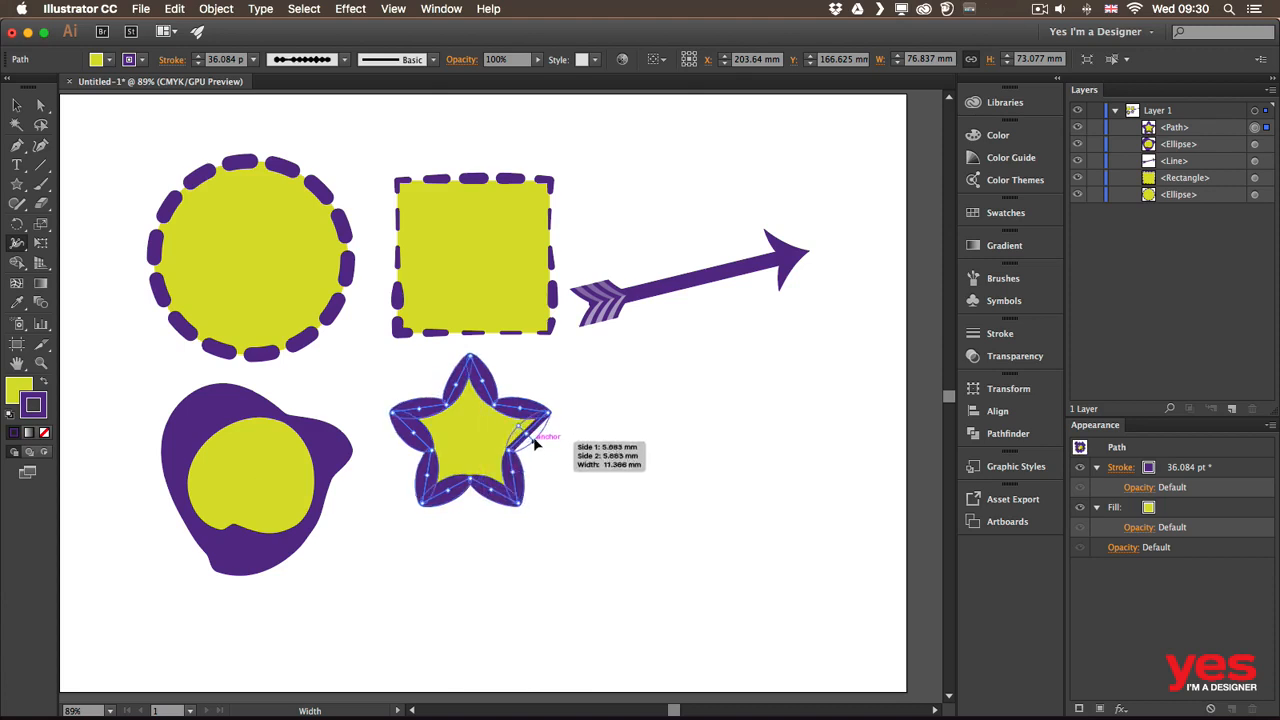
pyautogui.press('v')
pyautogui.click(607, 420)
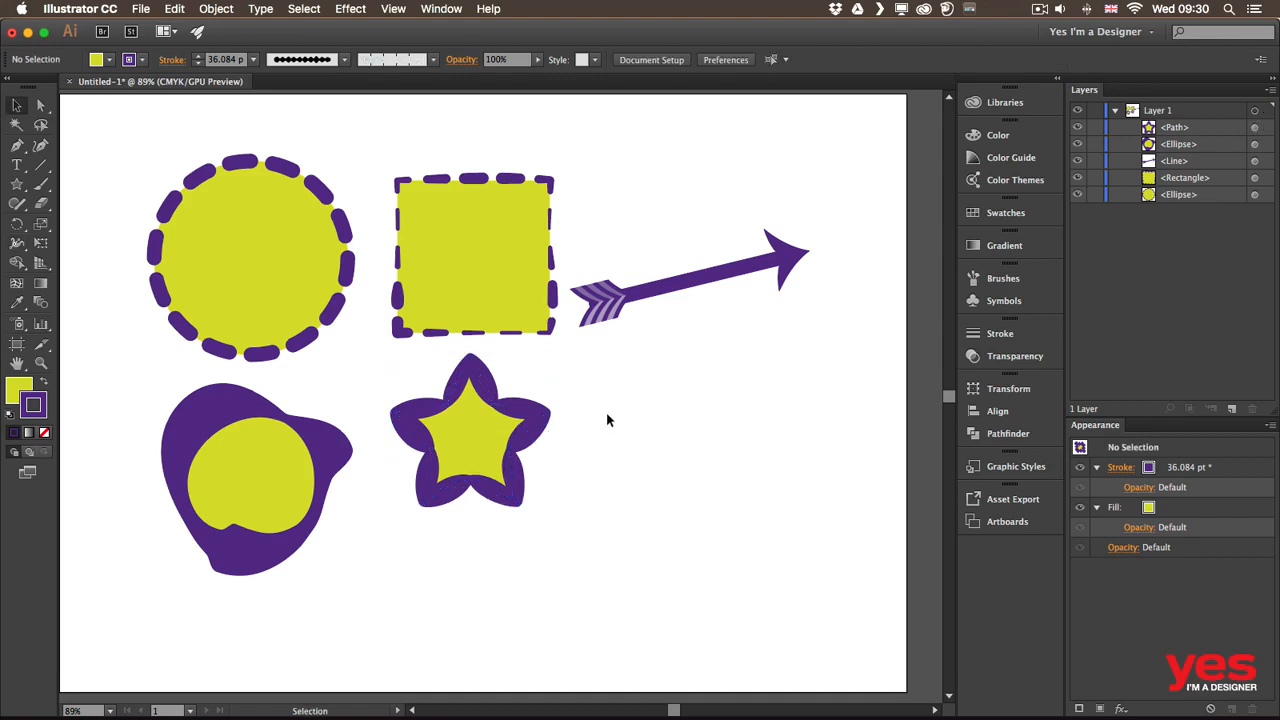
# Copy the star, paste it in front, and scale the copy down from its centre
pyautogui.moveTo(488, 460); pyautogui.dragTo(489, 488)
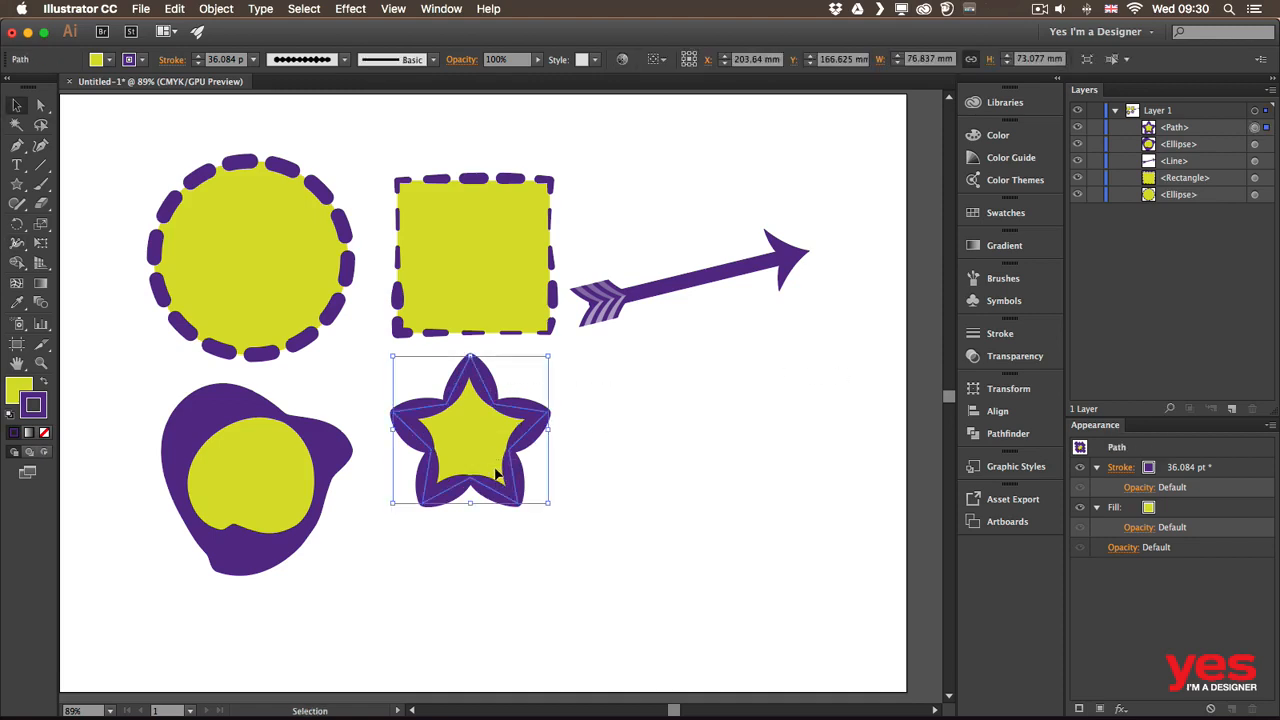
pyautogui.click(176, 10)
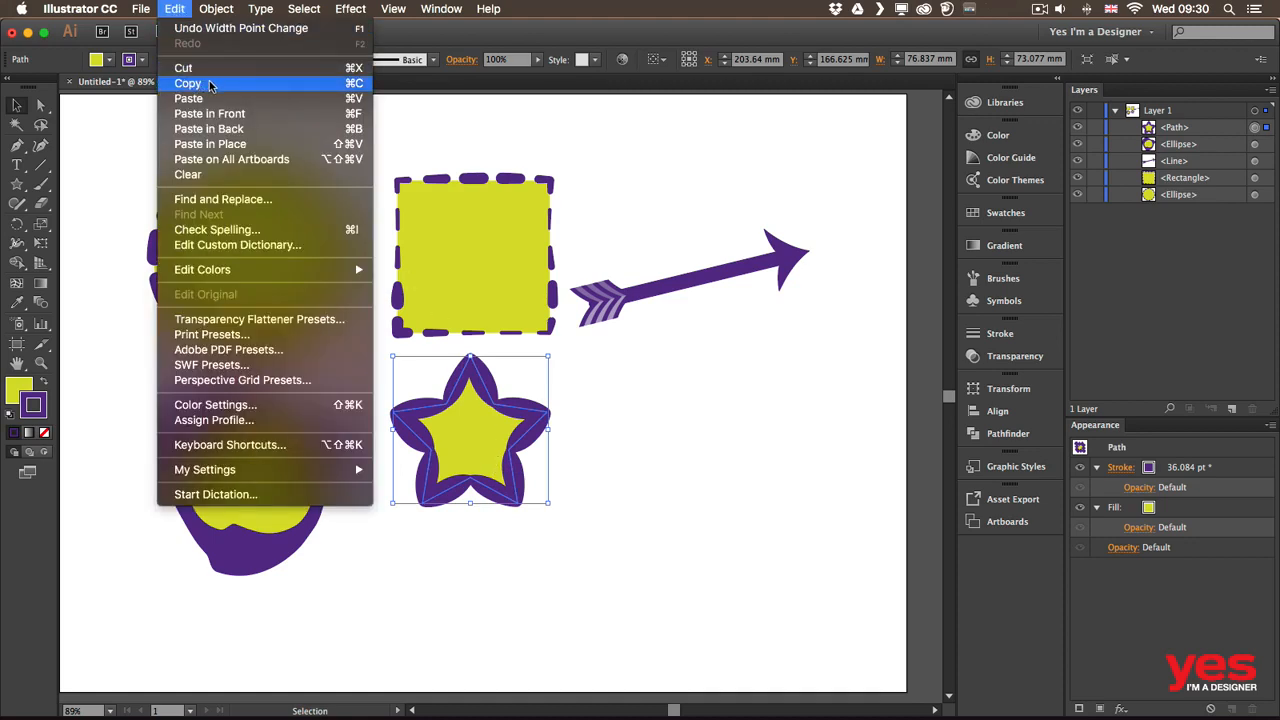
pyautogui.click(211, 84)
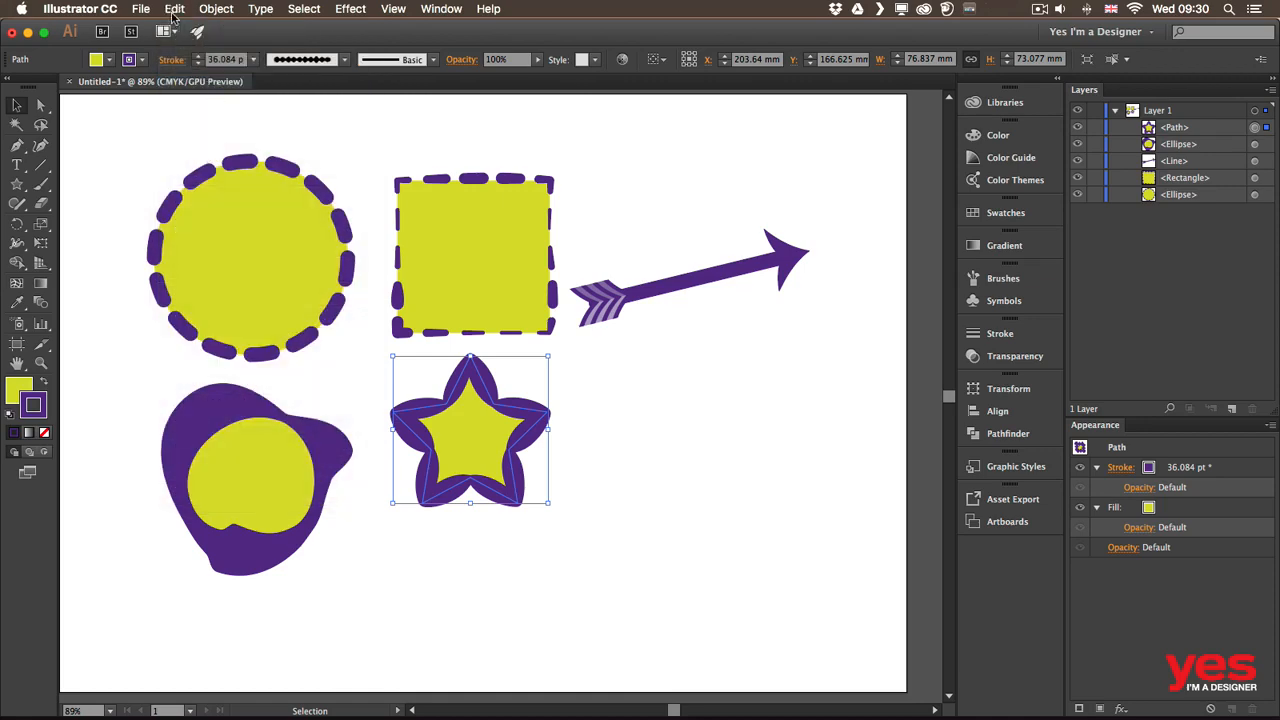
pyautogui.click(176, 9)
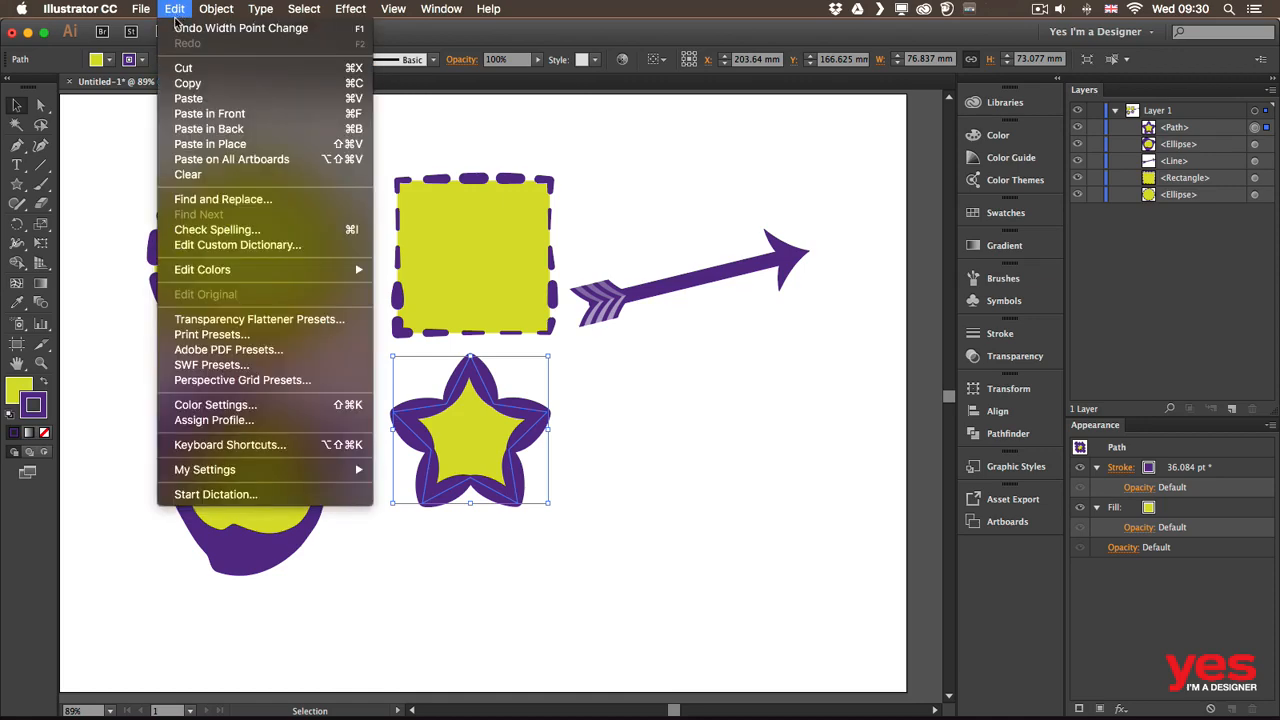
pyautogui.click(240, 115)
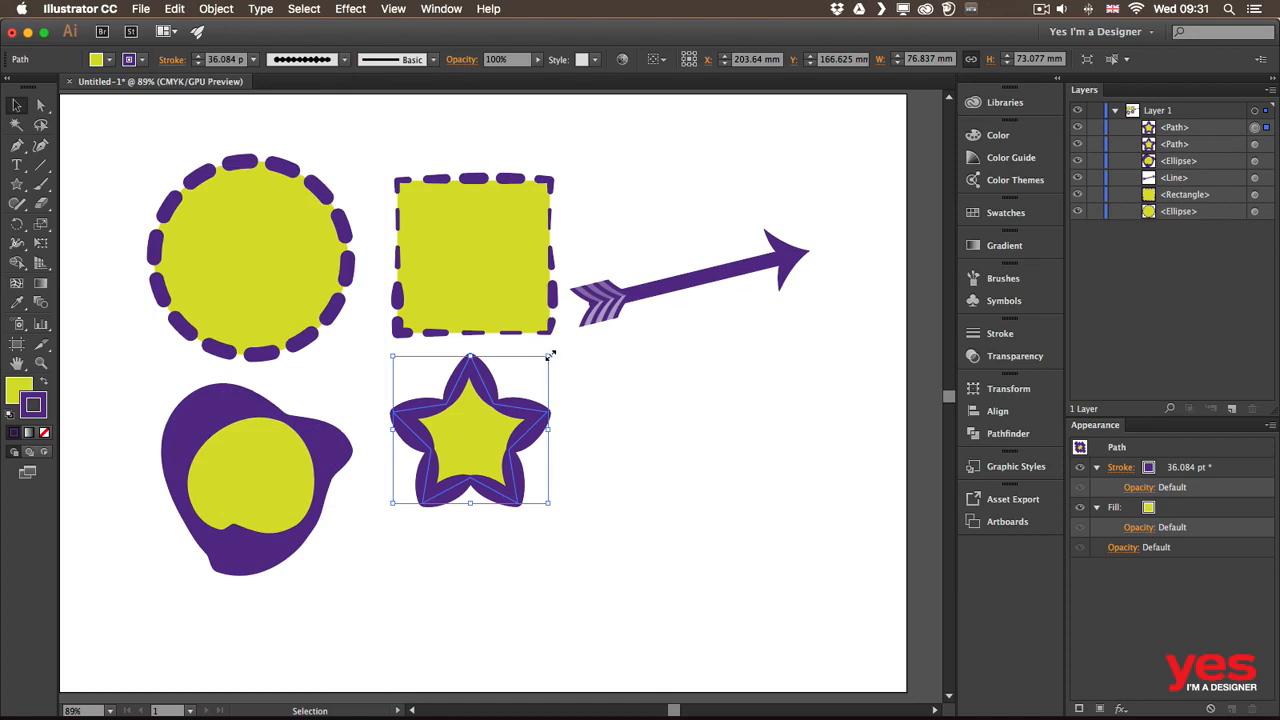
pyautogui.moveTo(550, 354); pyautogui.dragTo(507, 392)
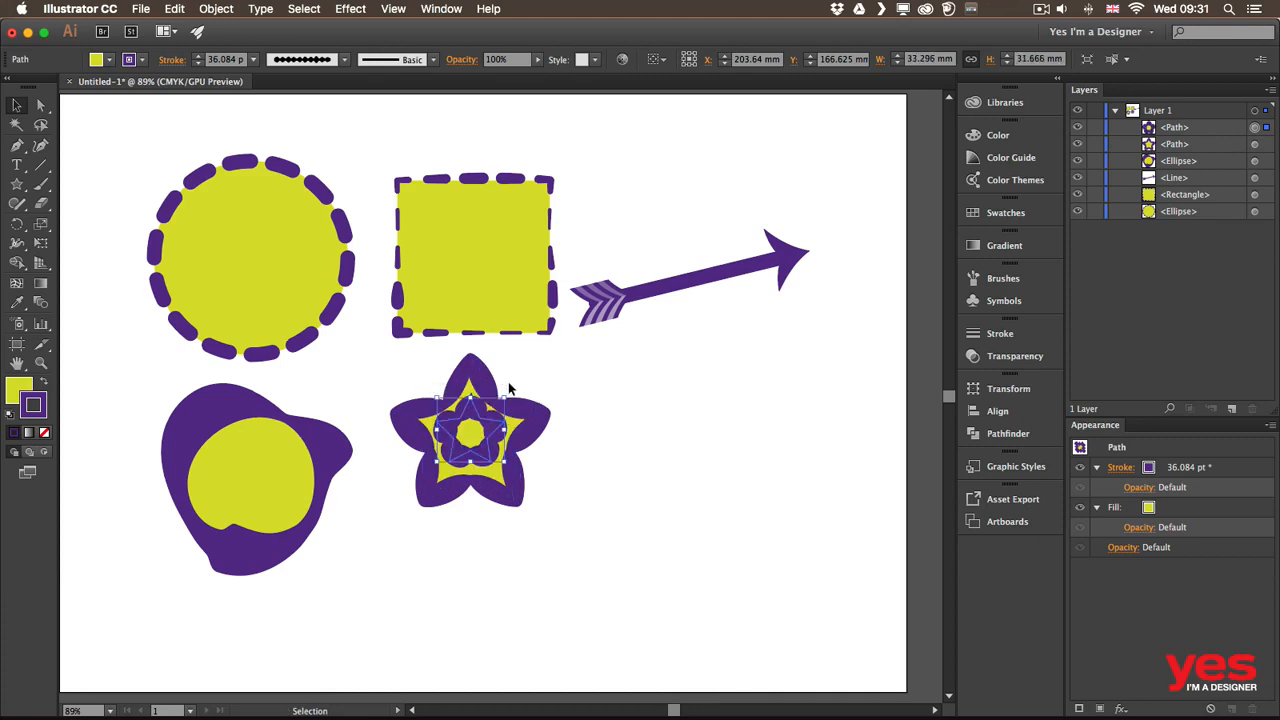
# Shrink and rotate the inner star copy into a small centred flower, then review the stroke settings
pyautogui.moveTo(503, 396); pyautogui.dragTo(492, 381)
pyautogui.click(560, 367)
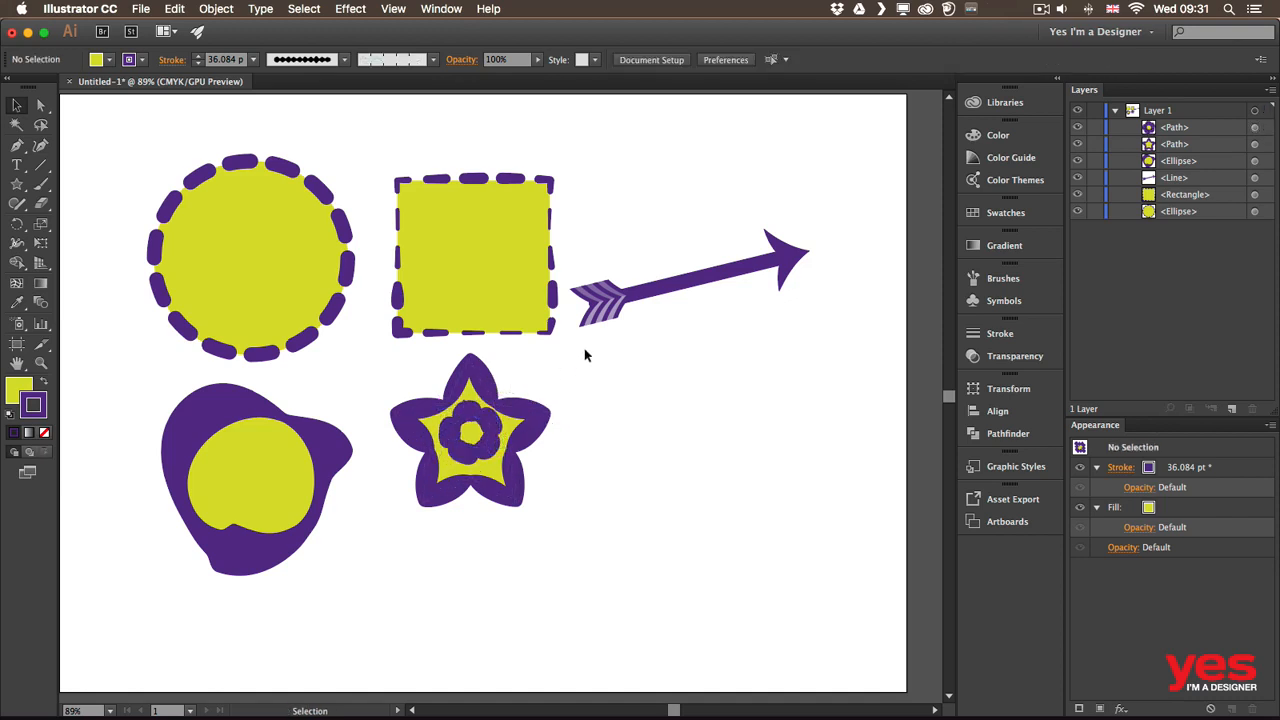
pyautogui.click(490, 444)
pyautogui.click(631, 377)
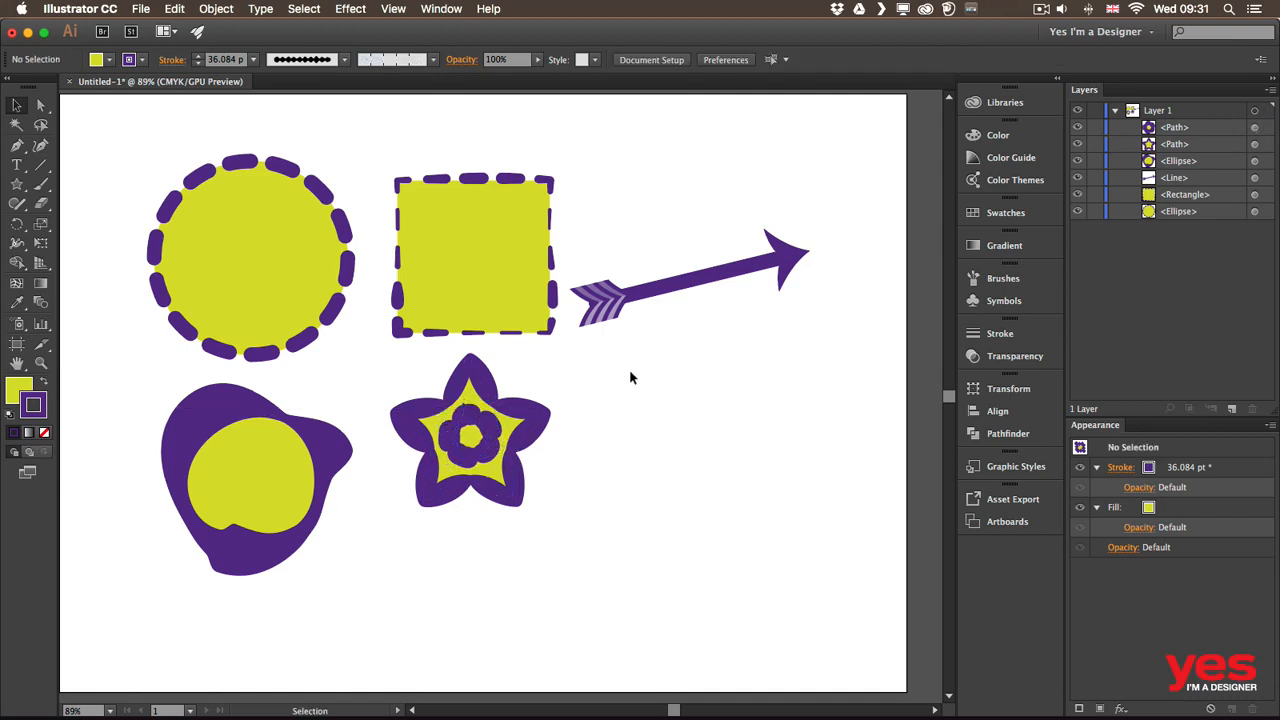
pyautogui.click(170, 60)
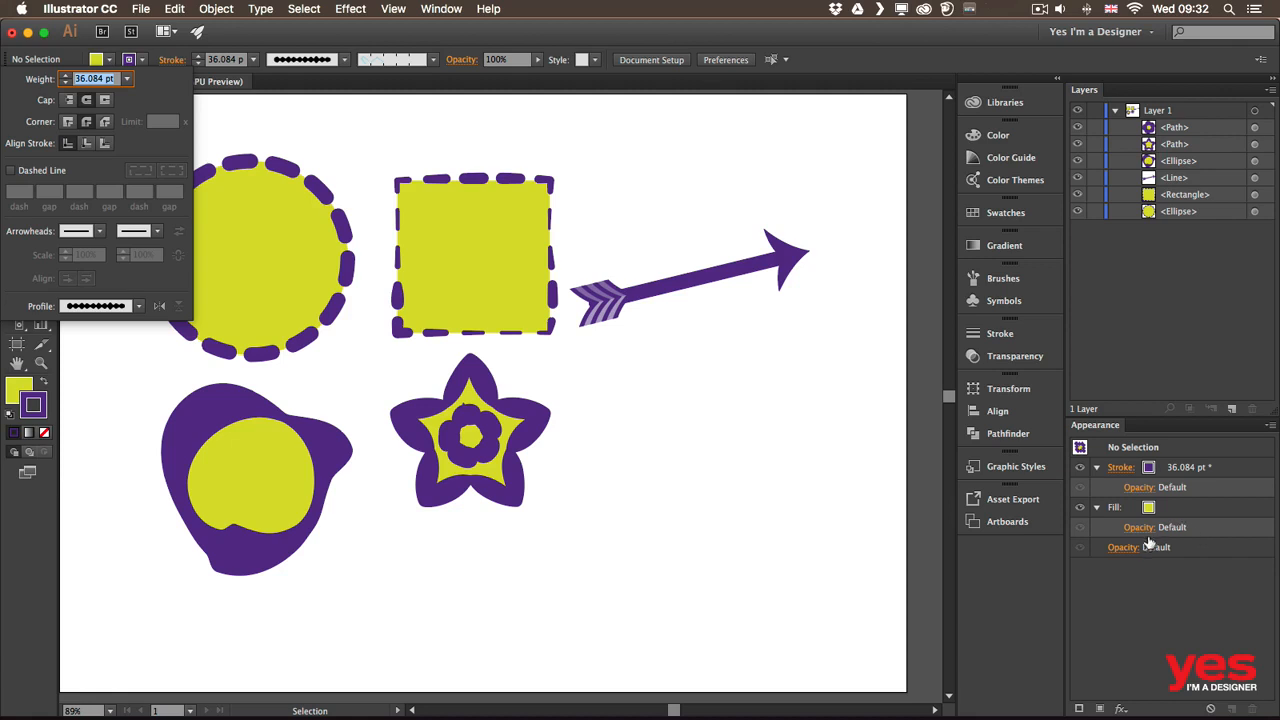
pyautogui.click(641, 412)
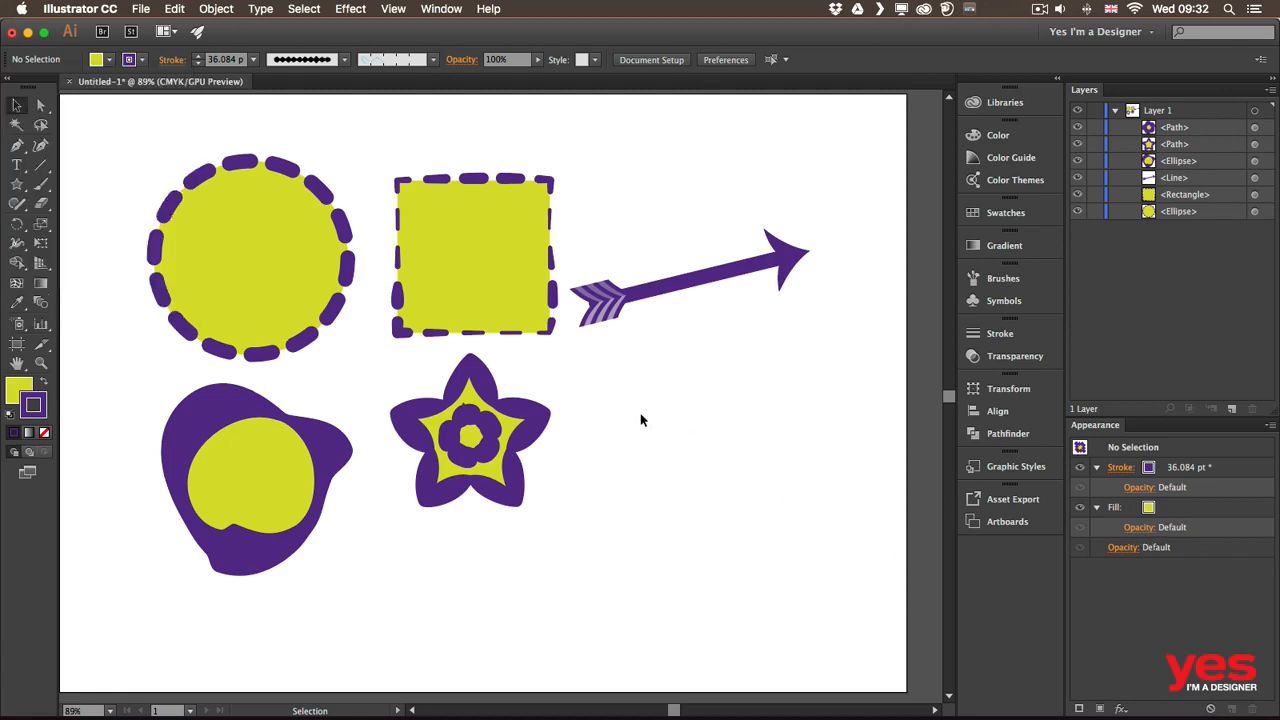